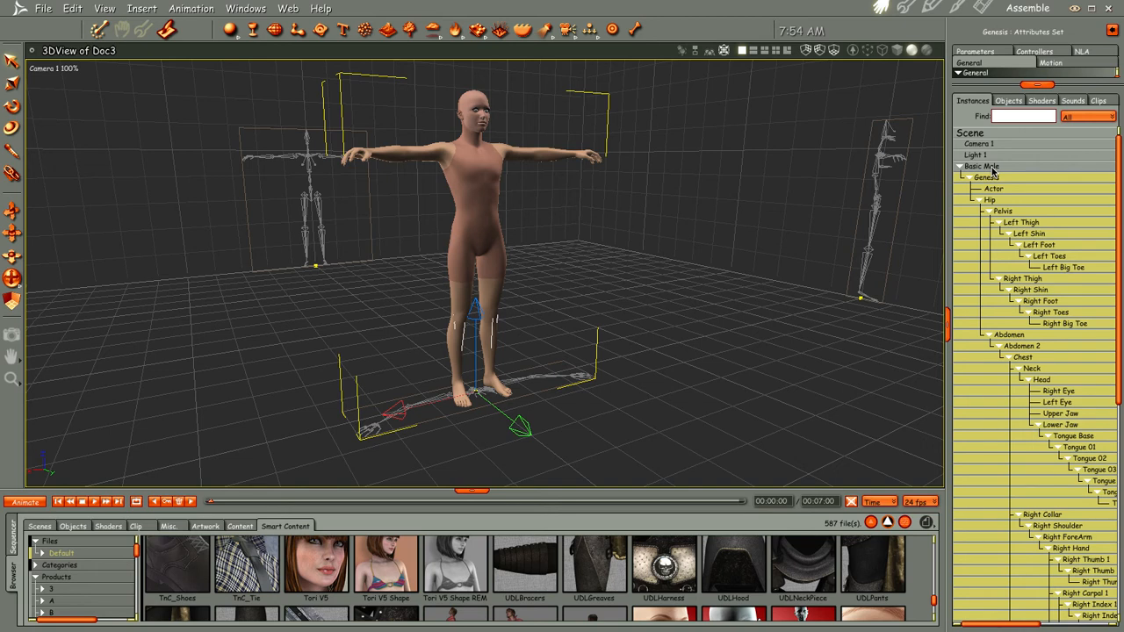
left_click(984, 166)
double_click(992, 176)
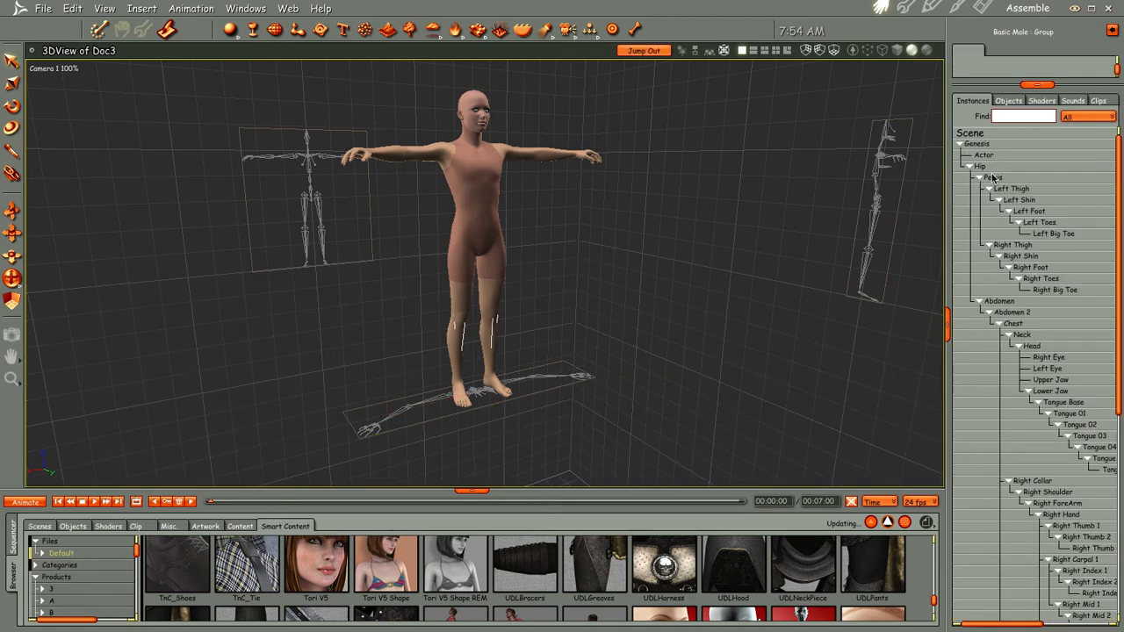
left_click(643, 50)
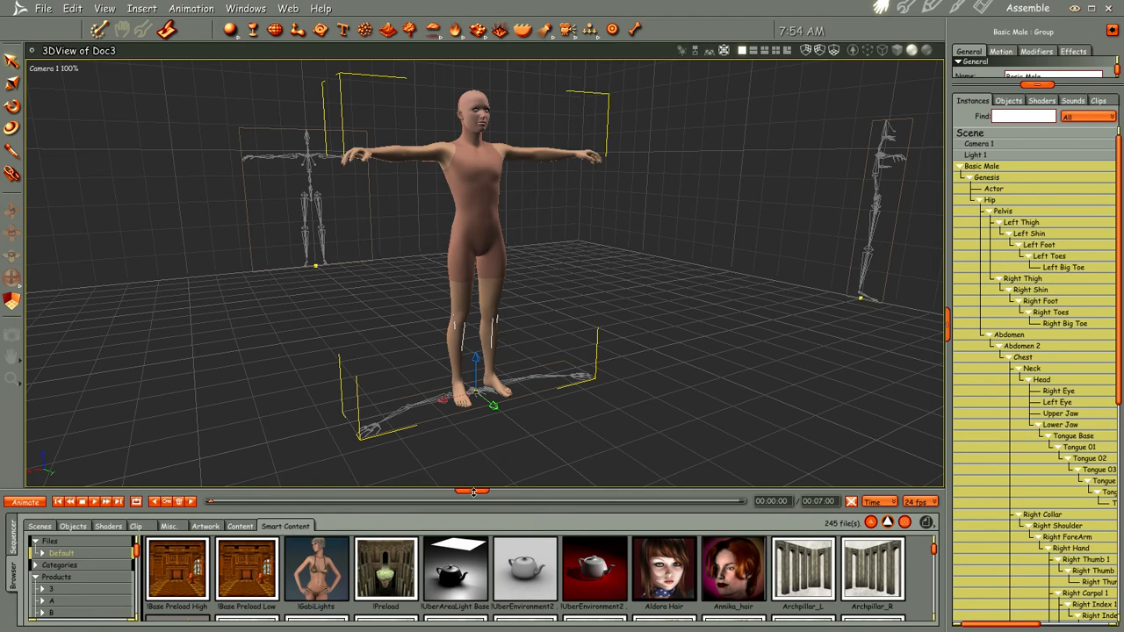
Step: Enlarge the content browser and compare the Smart Content offered for the Scene, Camera 1 and the Basic Male group
left_click_drag(472, 492, 454, 373)
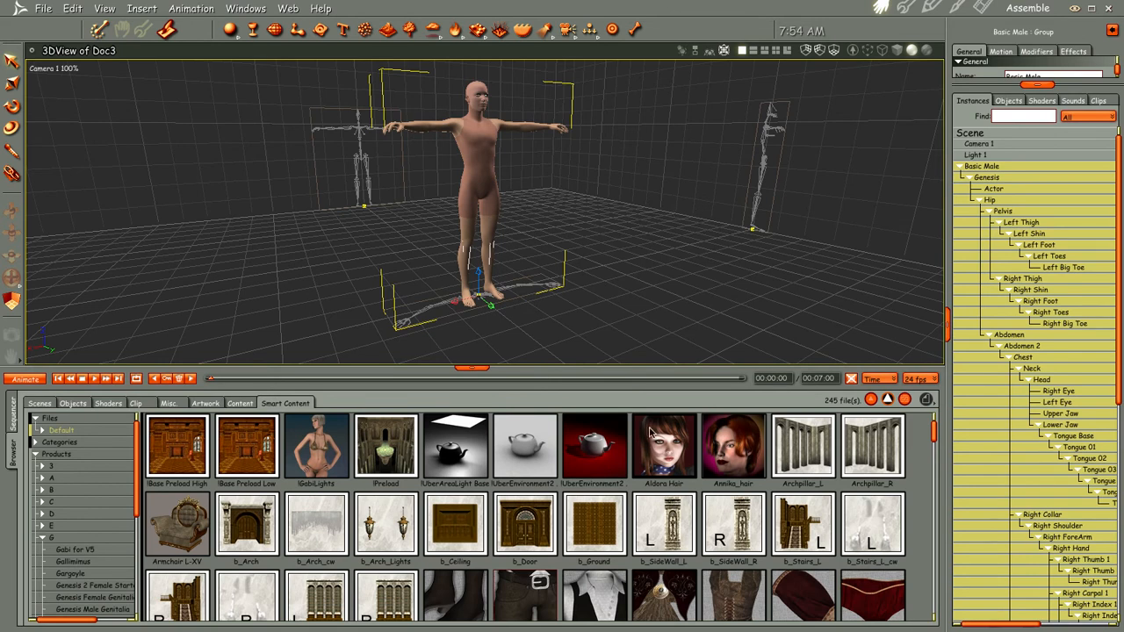
left_click(977, 135)
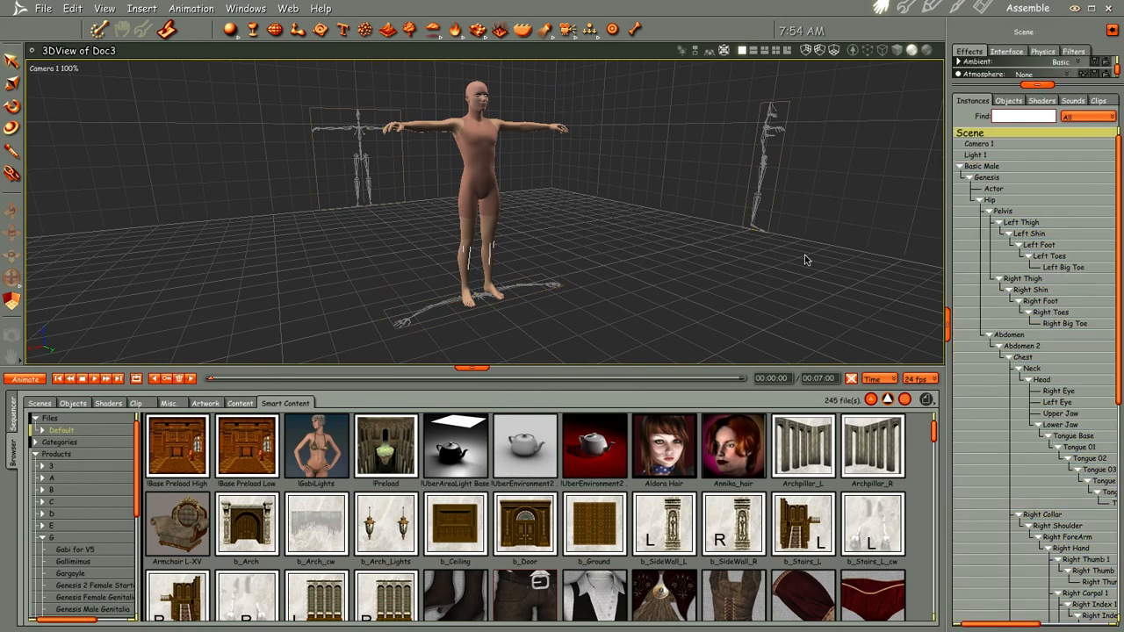
mouse_move(474, 367)
left_mouse_down()
mouse_move(470, 234)
mouse_move(474, 360)
left_mouse_up()
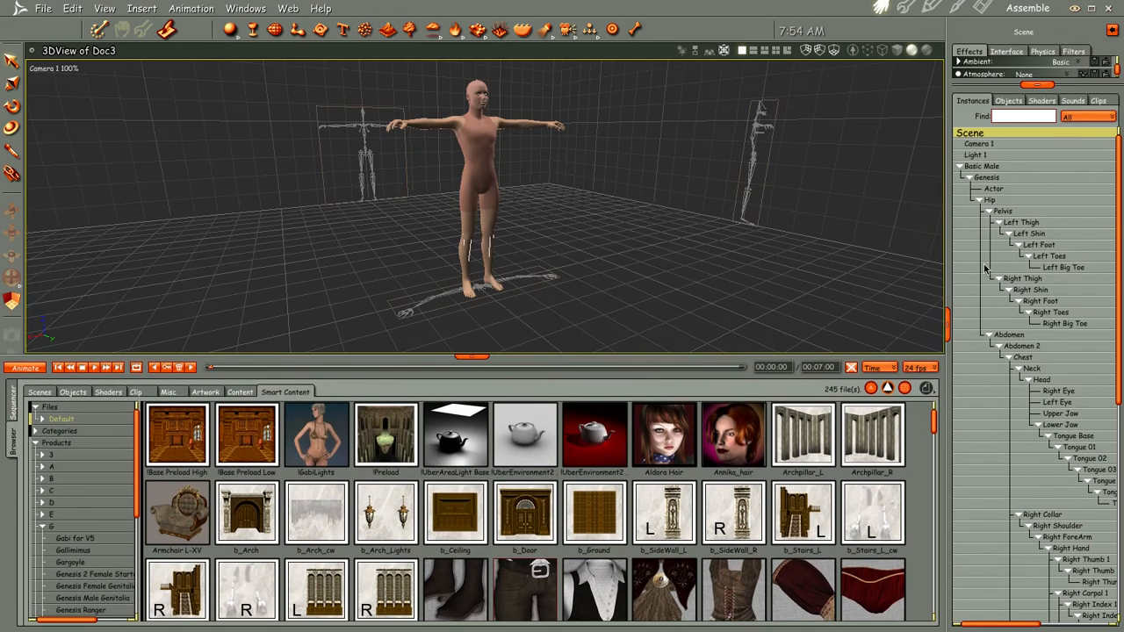
left_click(977, 144)
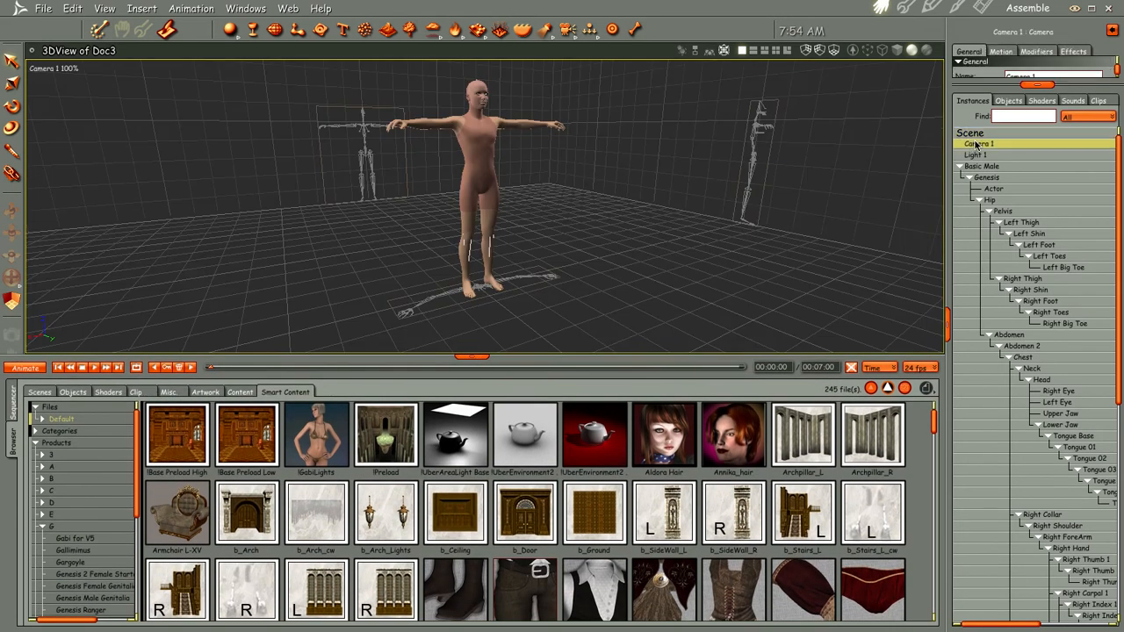
left_click(981, 166)
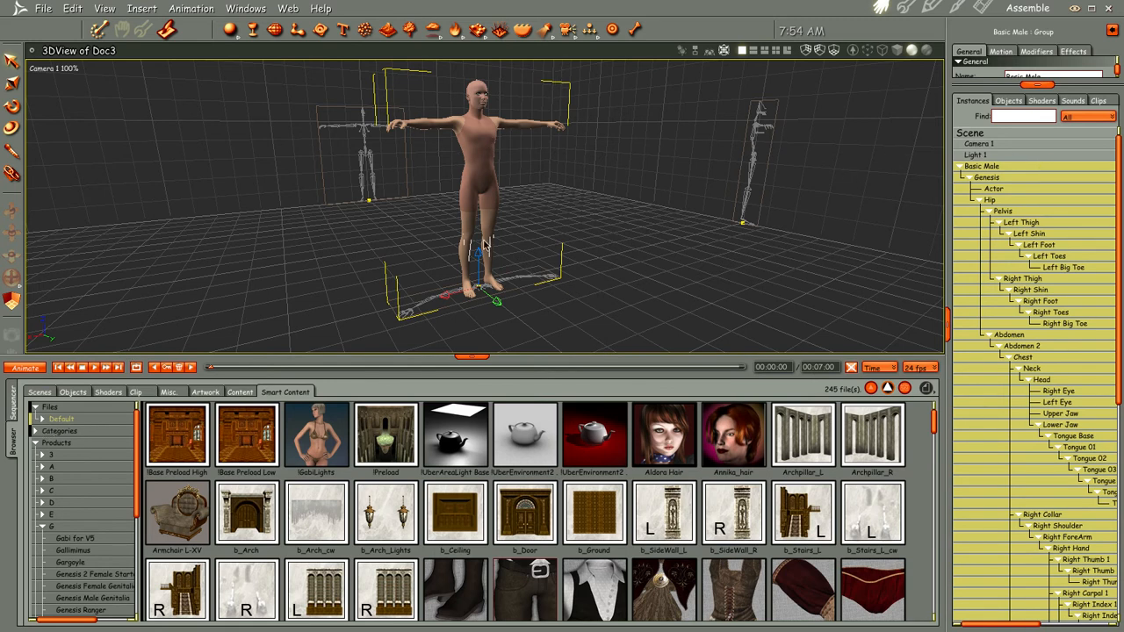
Step: Load the JS Pants from the Smart Content offered for the Basic Male figure's Actor
left_click_drag(478, 358, 448, 3)
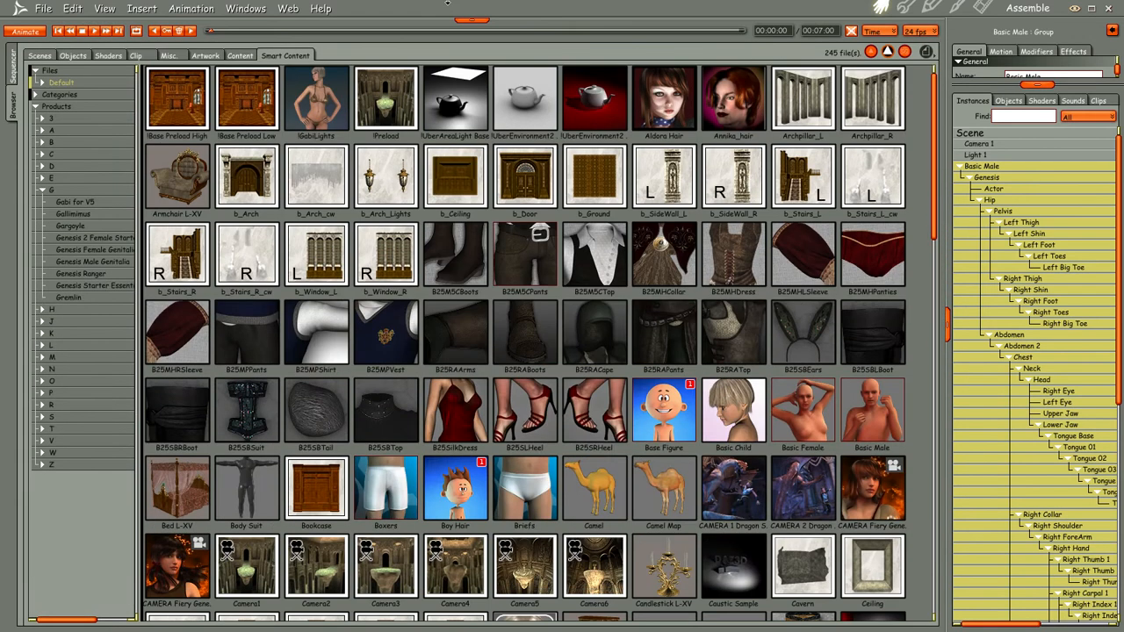
left_click(1007, 190)
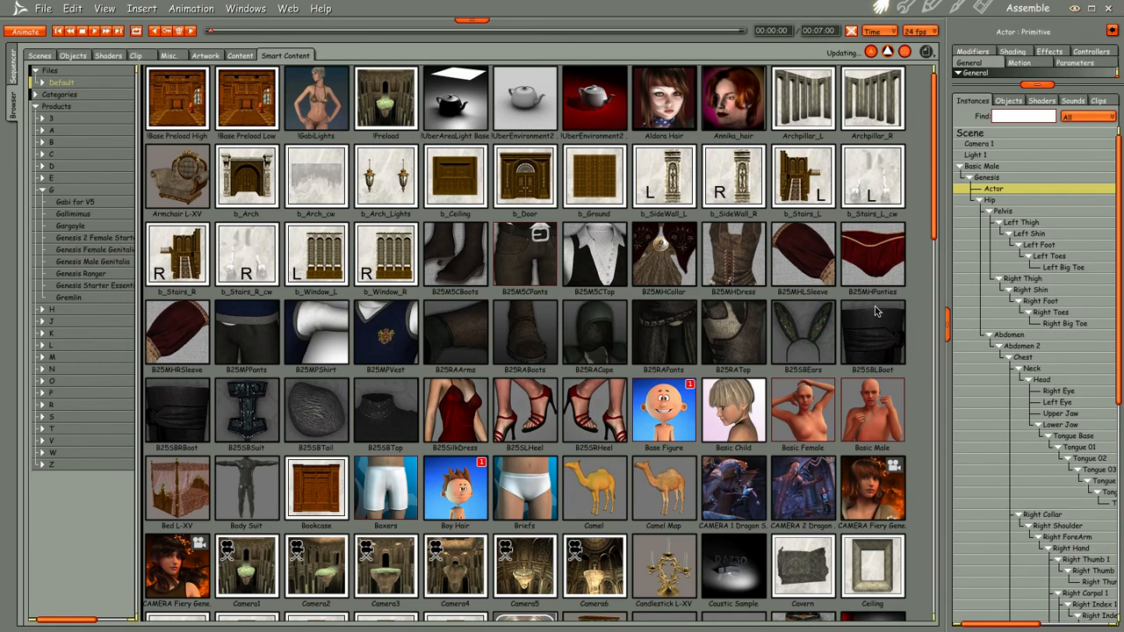
left_click_drag(937, 208, 993, 608)
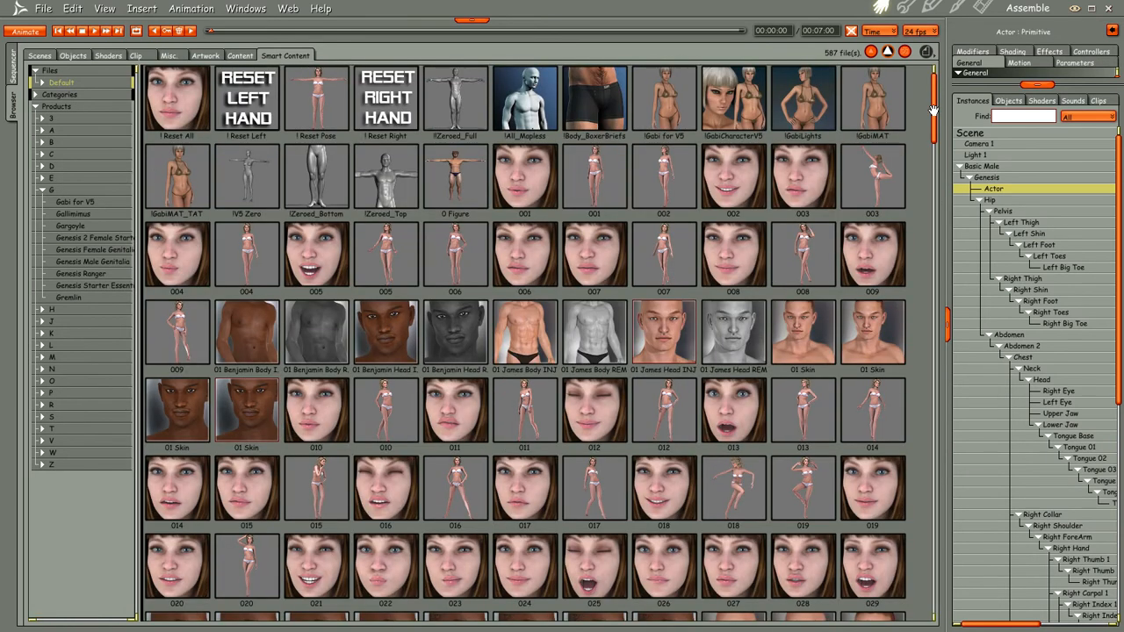
left_click_drag(933, 109, 924, 342)
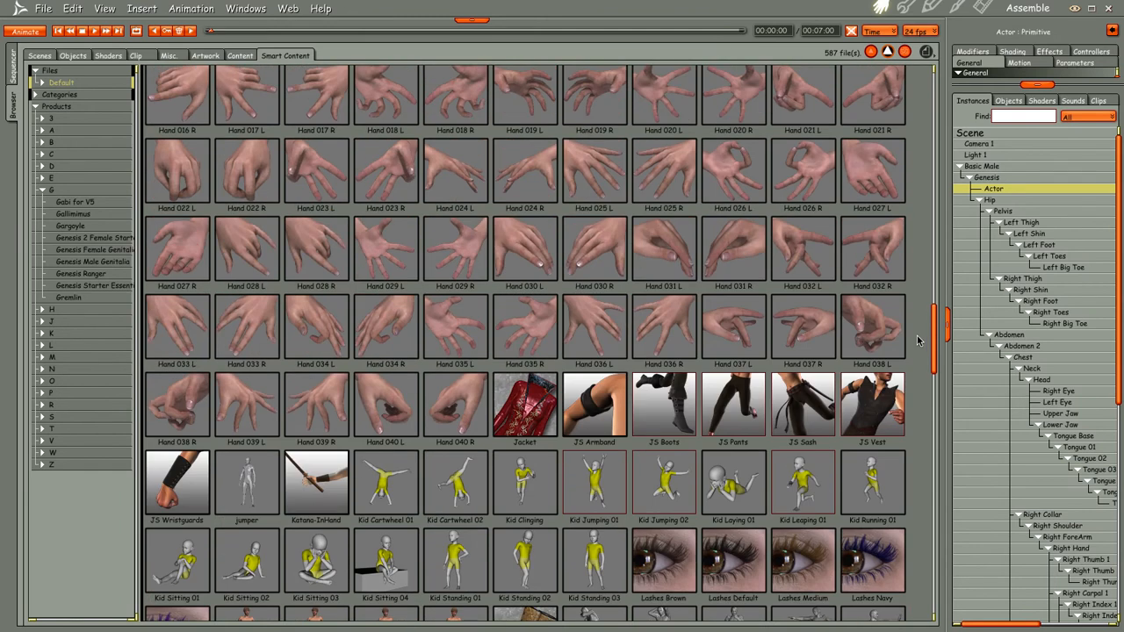
double_click(743, 401)
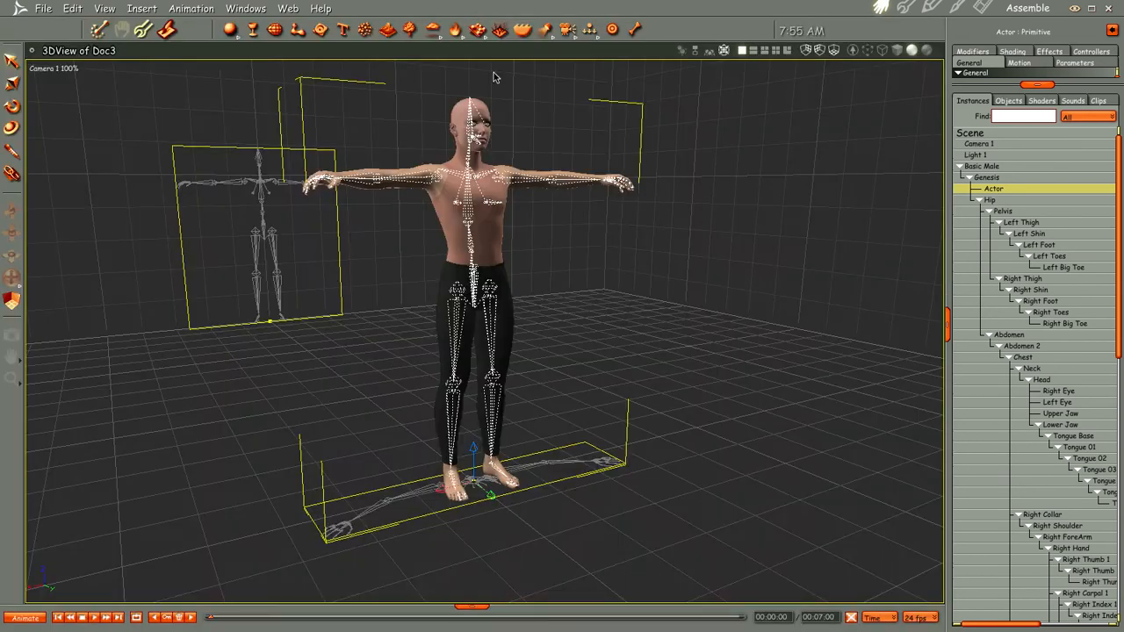
Step: Set the Bodybuilder morph of the Basic Male figure's Actor to 0.83 and inspect the pants from the side
middle_click_drag(455, 339, 425, 348)
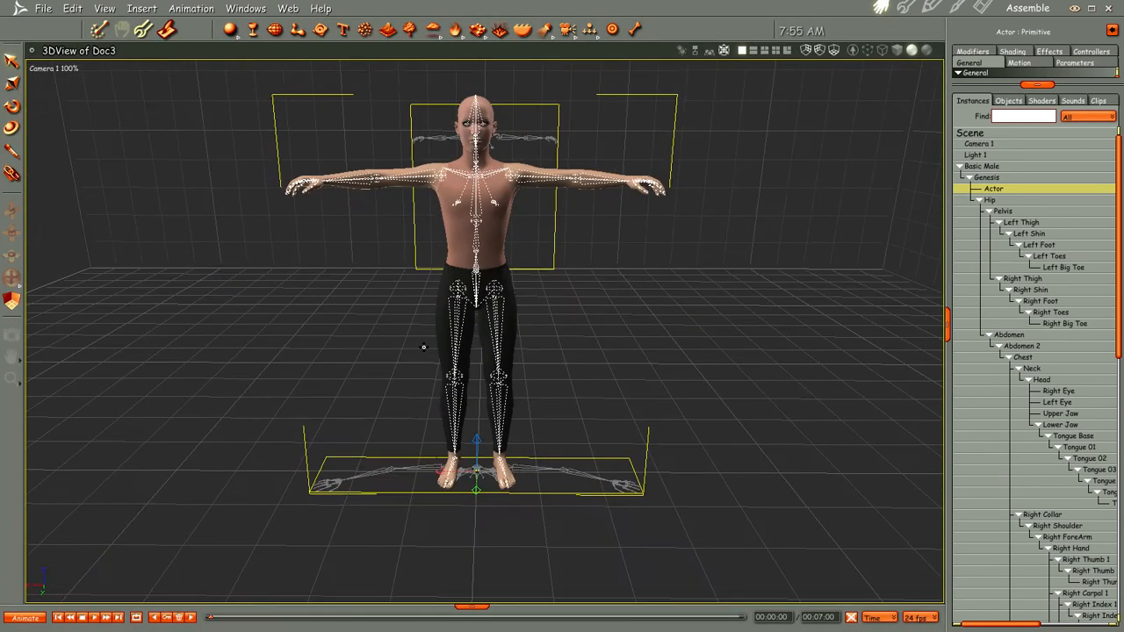
left_click(1035, 85)
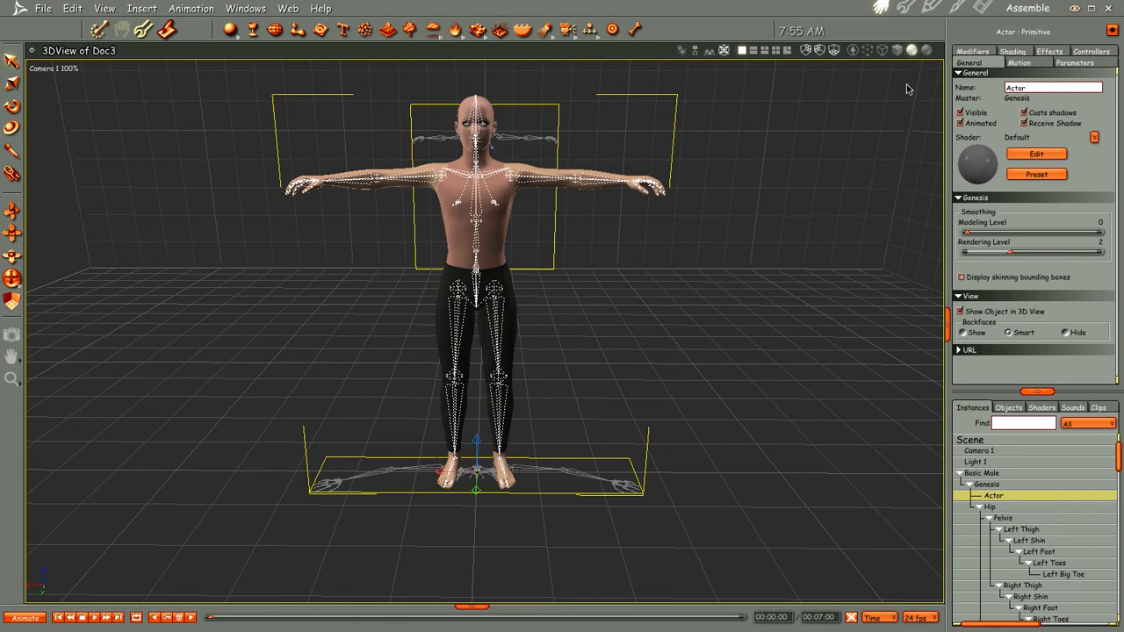
left_click(1074, 63)
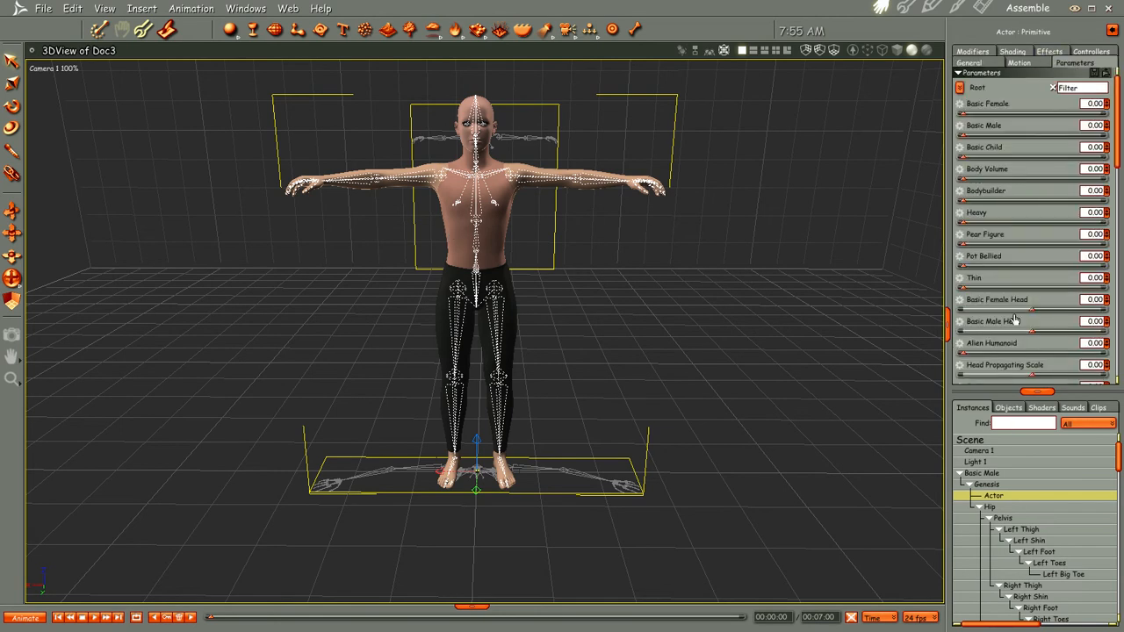
left_click_drag(965, 202, 1078, 203)
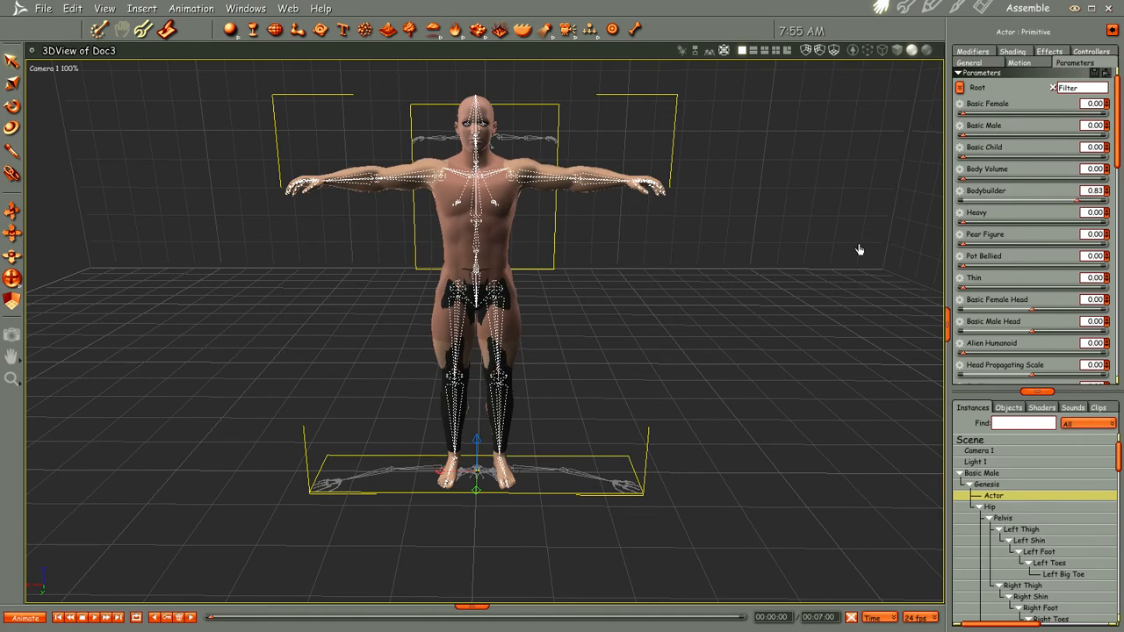
middle_click_drag(661, 350, 574, 338)
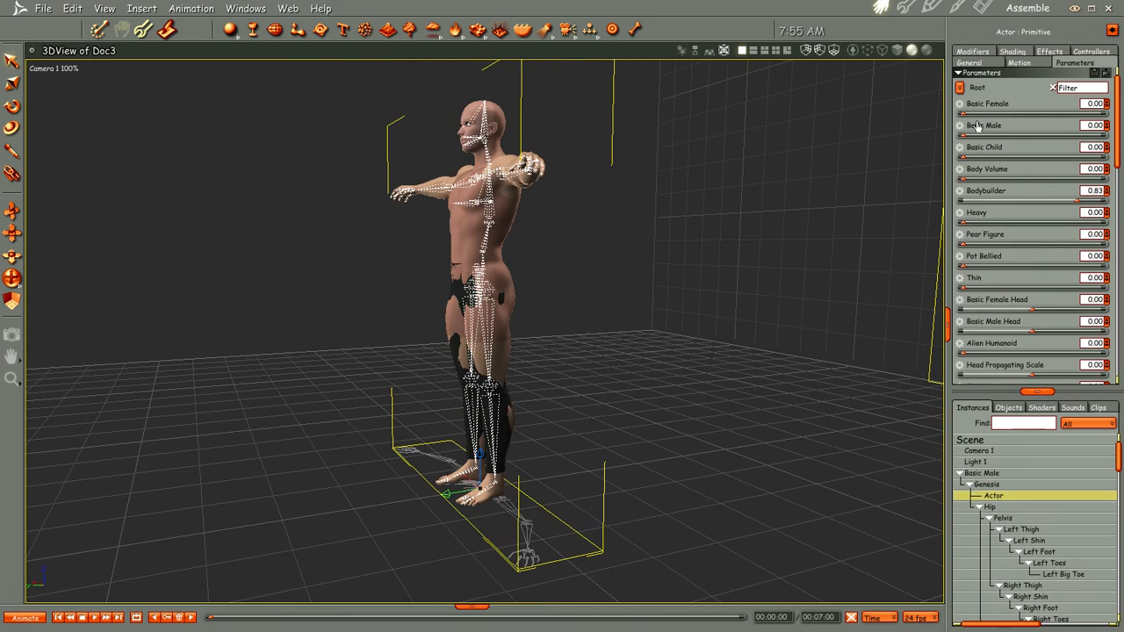
Step: Fit the inner JS Pants figure to Genesis and check the fit from the front
left_click(960, 474)
left_click(980, 486)
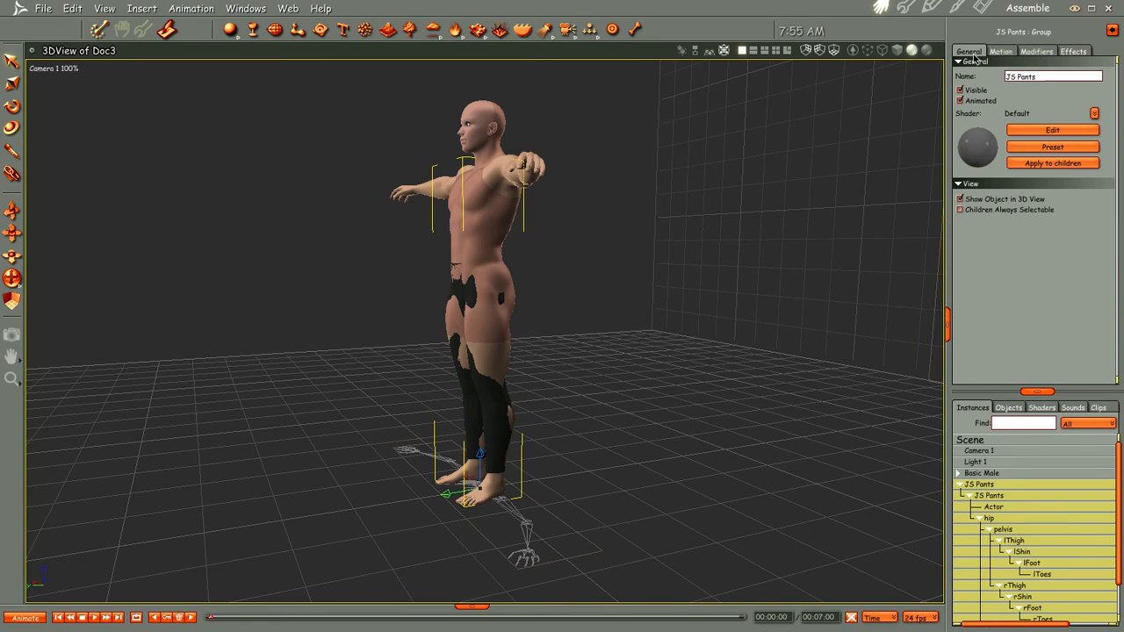
left_click(1001, 53)
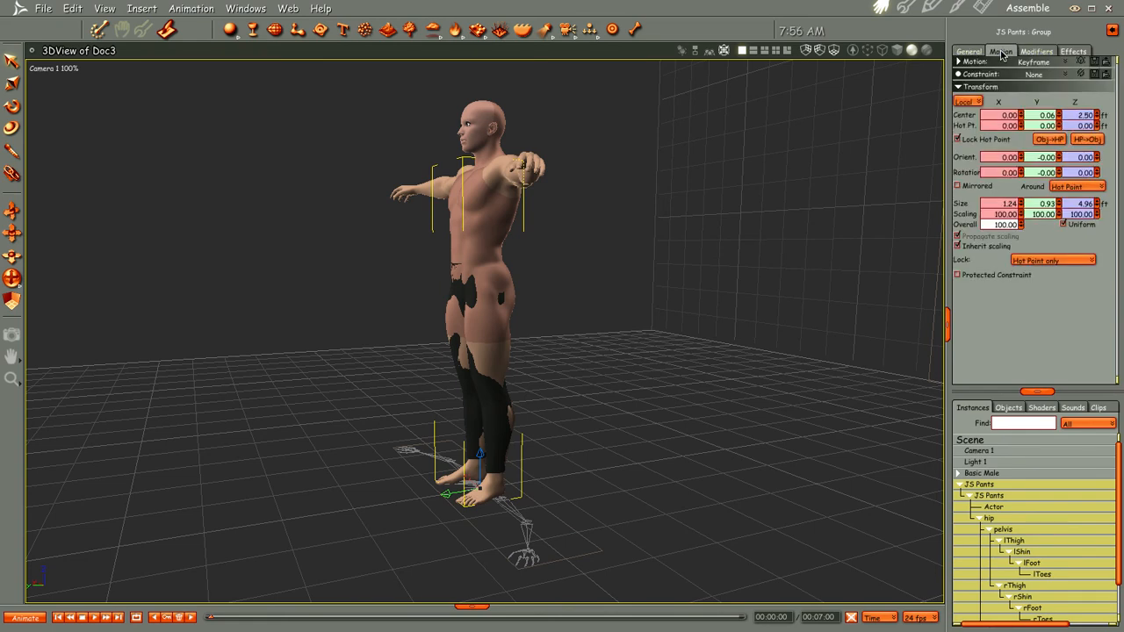
left_click(993, 497)
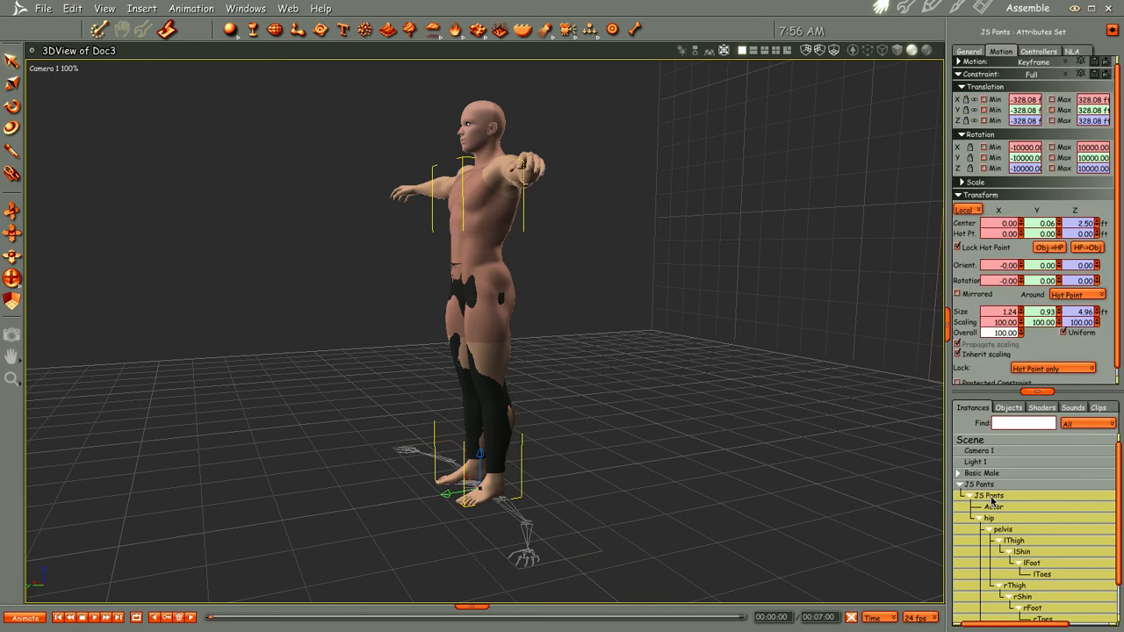
left_click(970, 51)
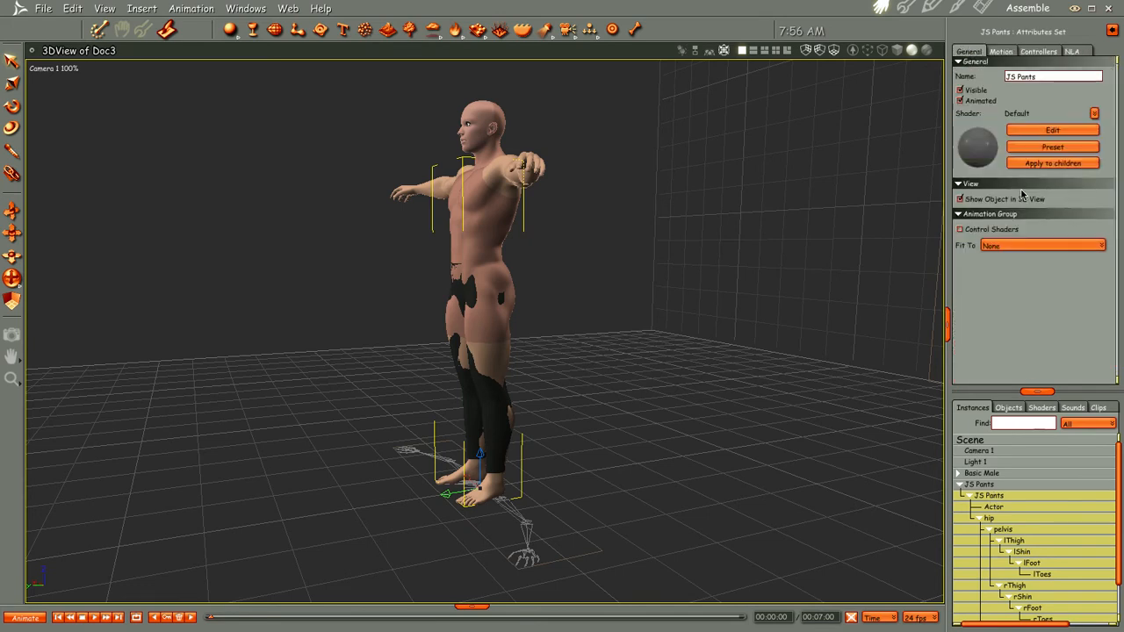
left_click(1031, 245)
left_click(1036, 266)
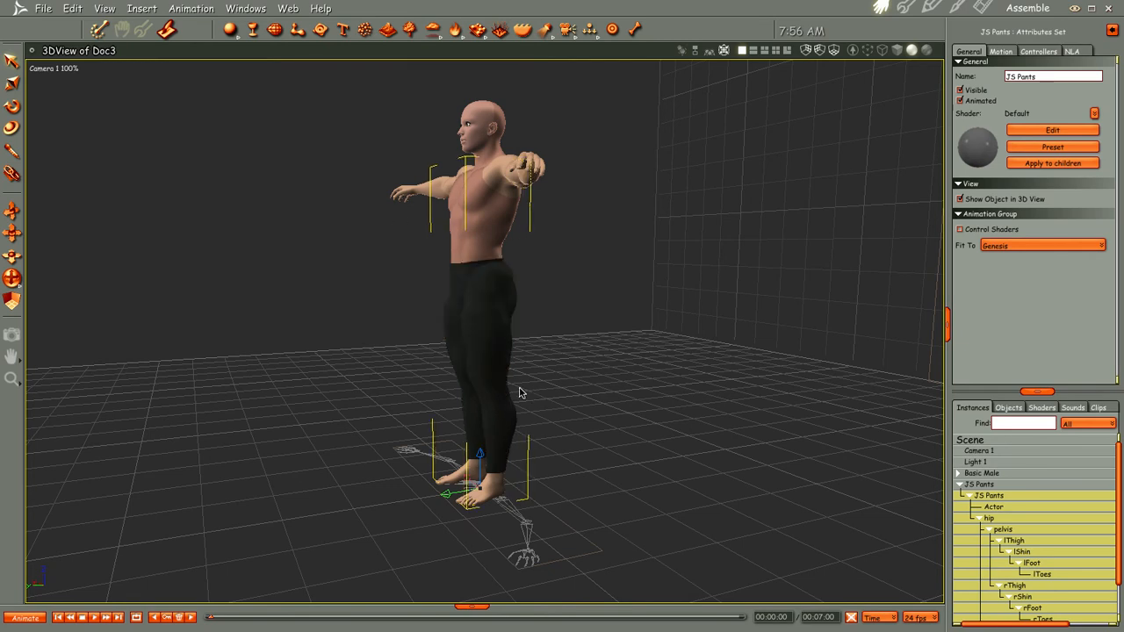
middle_click_drag(430, 349, 539, 351)
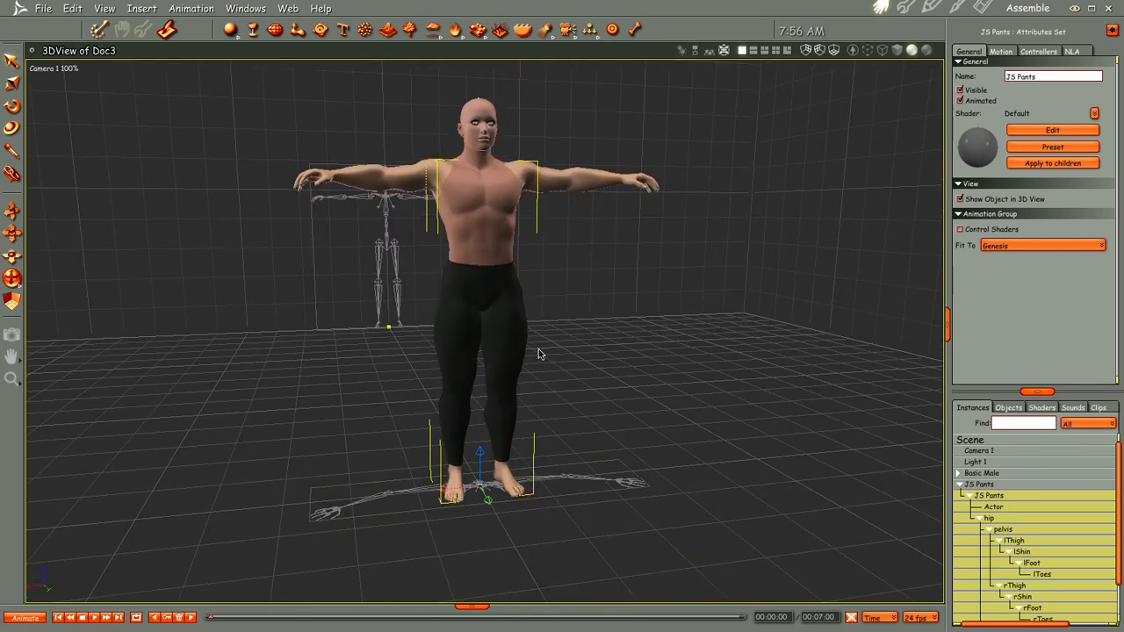
Step: Render the scene, then set antialiasing to Best and object accuracy to 4 pixels before returning to the Assemble room
key("ctrl+r")
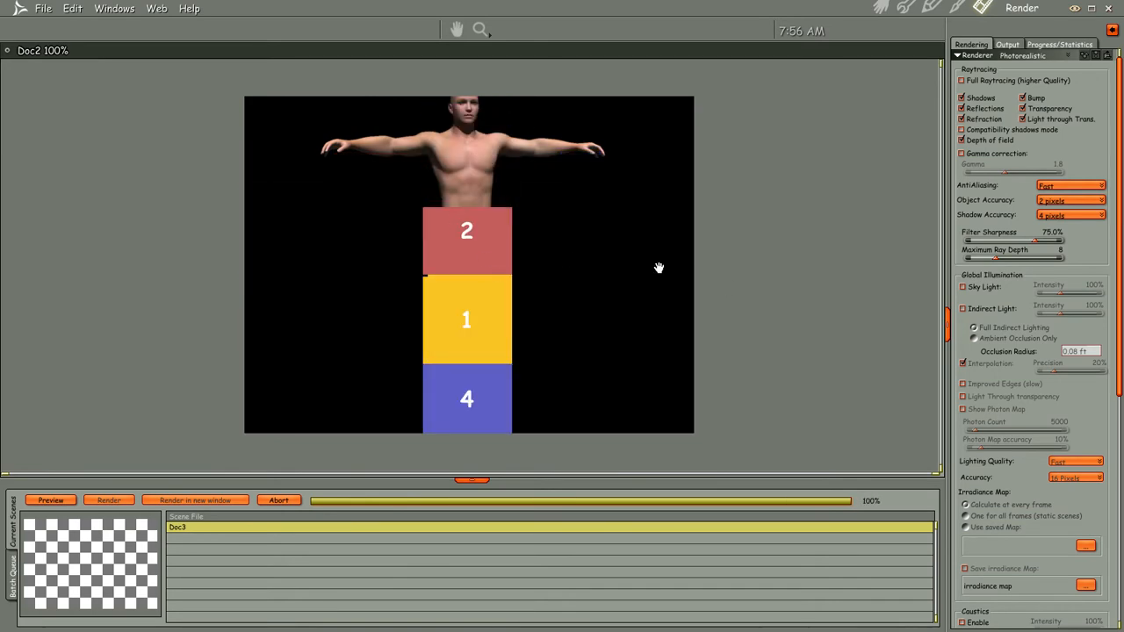
left_click(1052, 187)
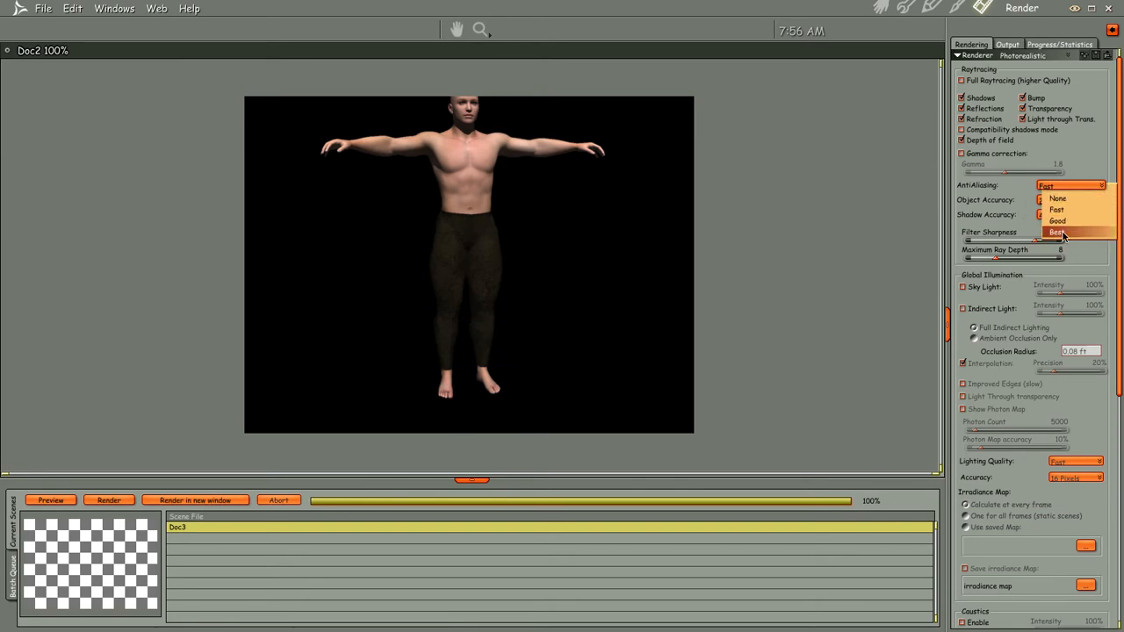
left_click(1063, 234)
left_click(1062, 201)
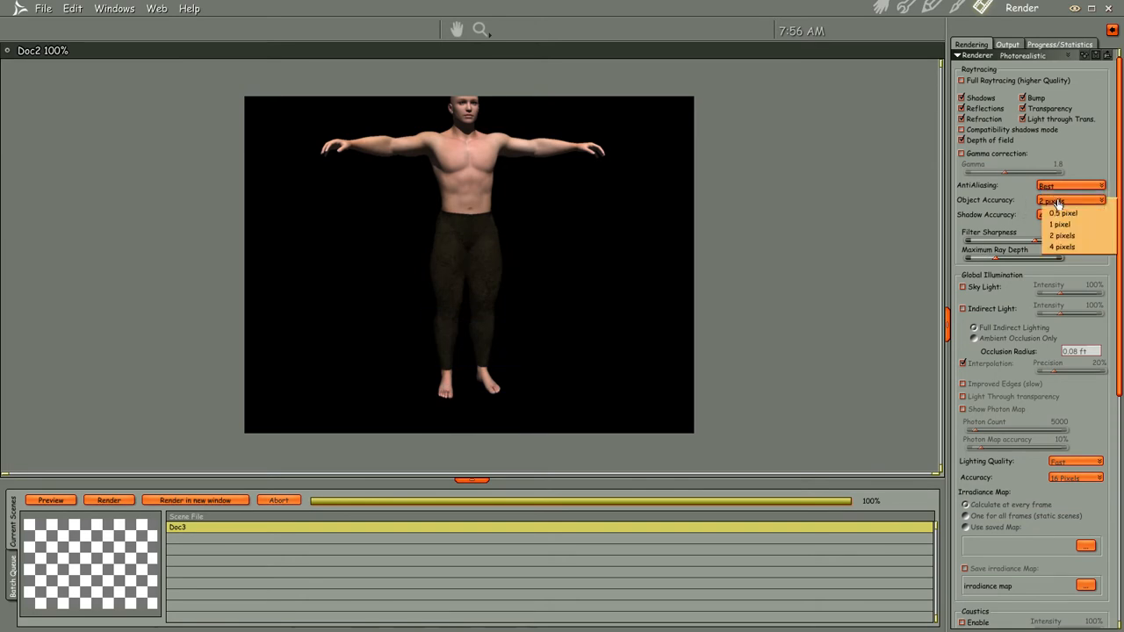
left_click(1069, 246)
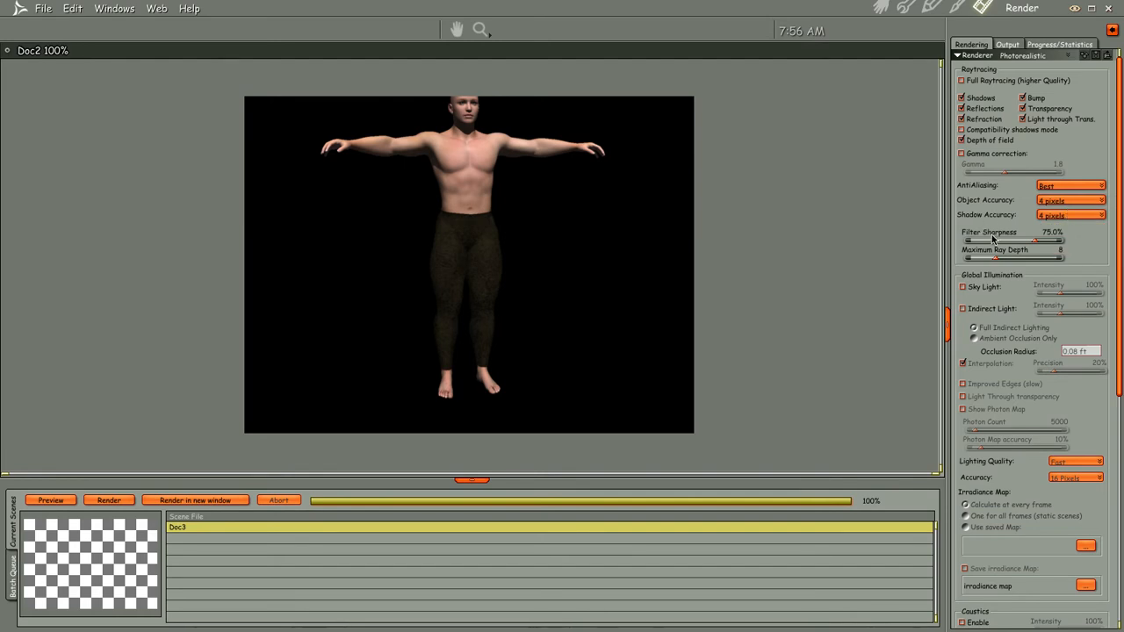
left_click(880, 7)
Step: Apply the 04_Pants material from Smart Content to the JS Pants
middle_click_drag(468, 393, 515, 441)
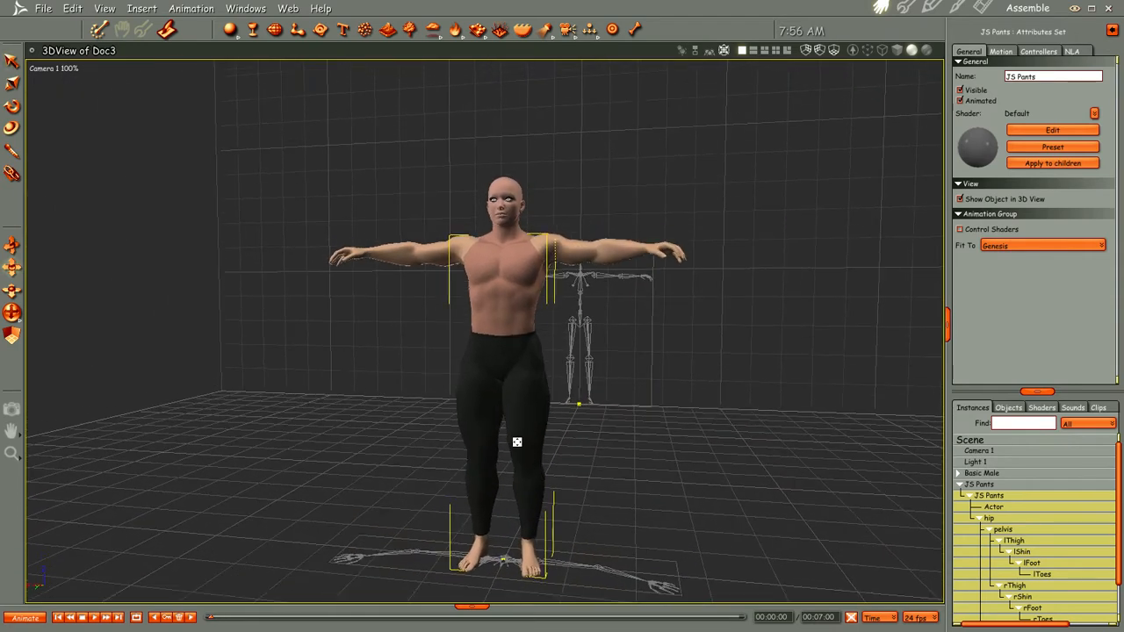
middle_click_drag(555, 526, 633, 527)
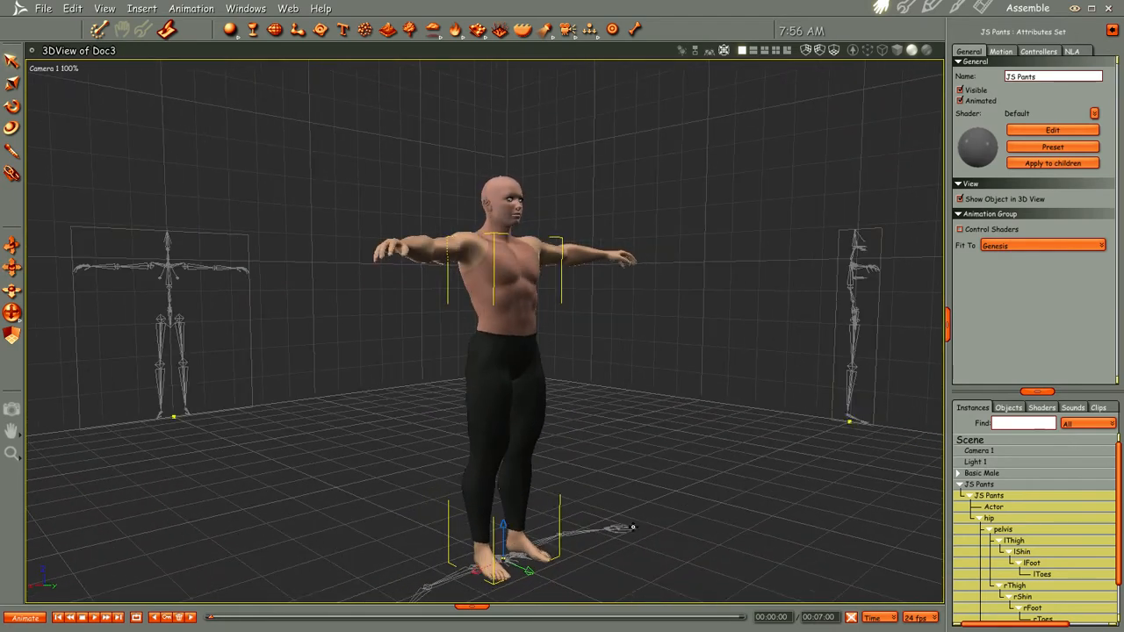
left_click(472, 607)
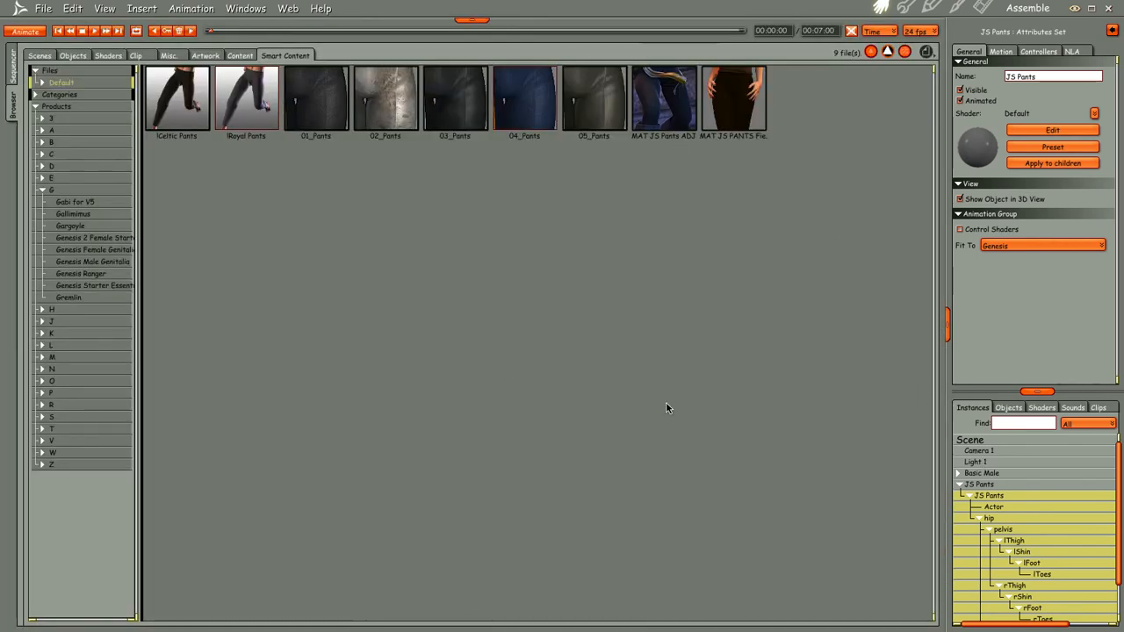
left_click_drag(466, 20, 506, 384)
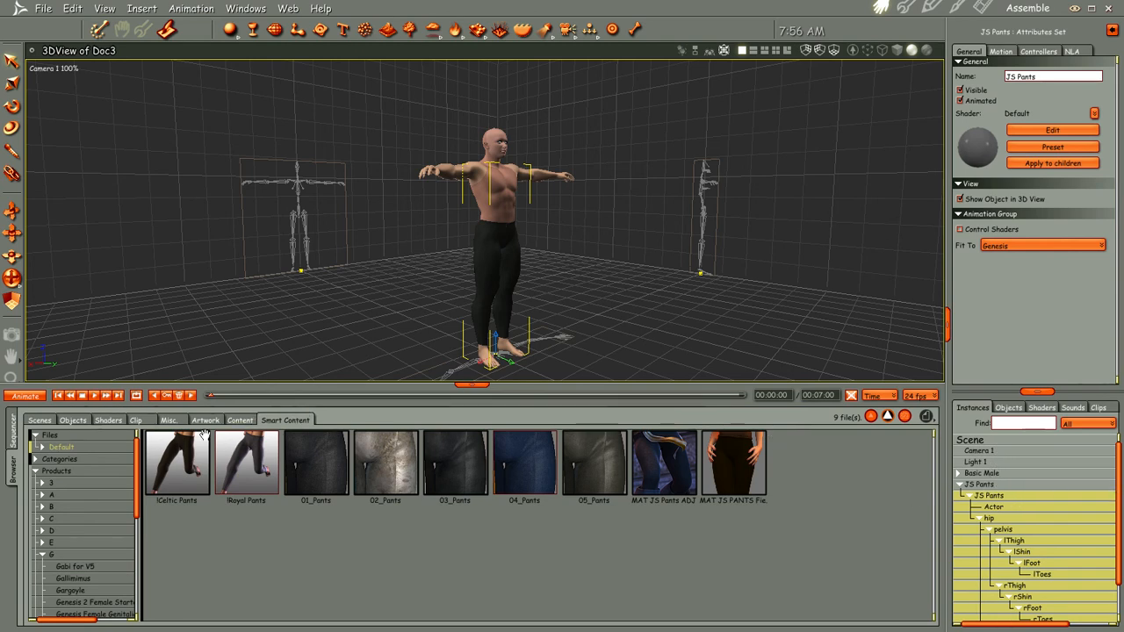
double_click(513, 471)
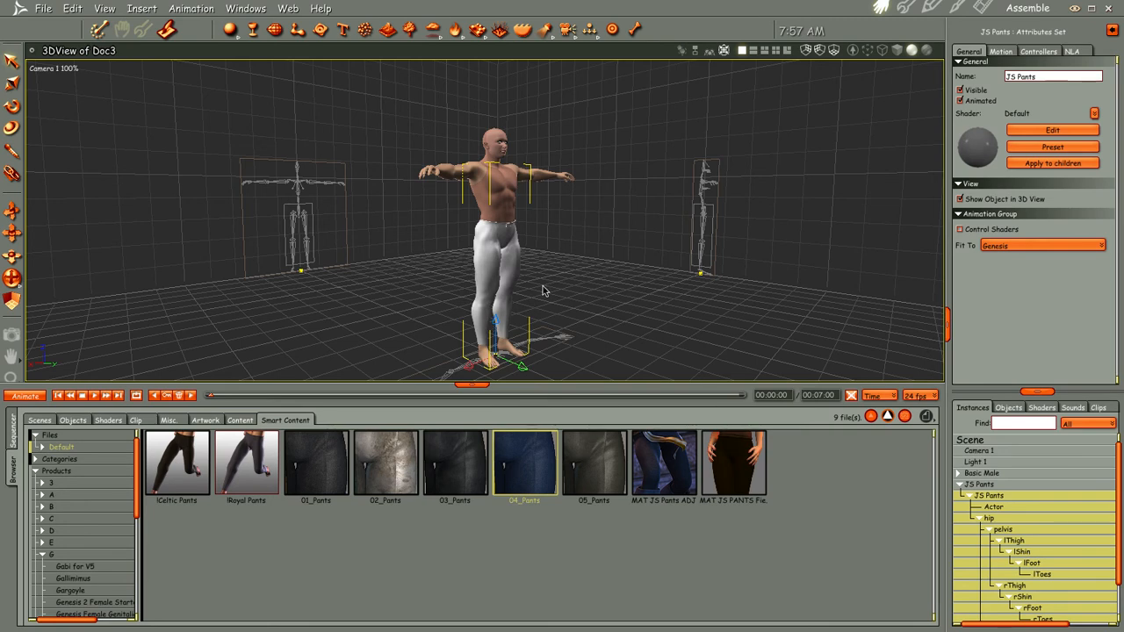
Step: Render the figure with its new pants material and return to the full-size 3D view
key("ctrl+r")
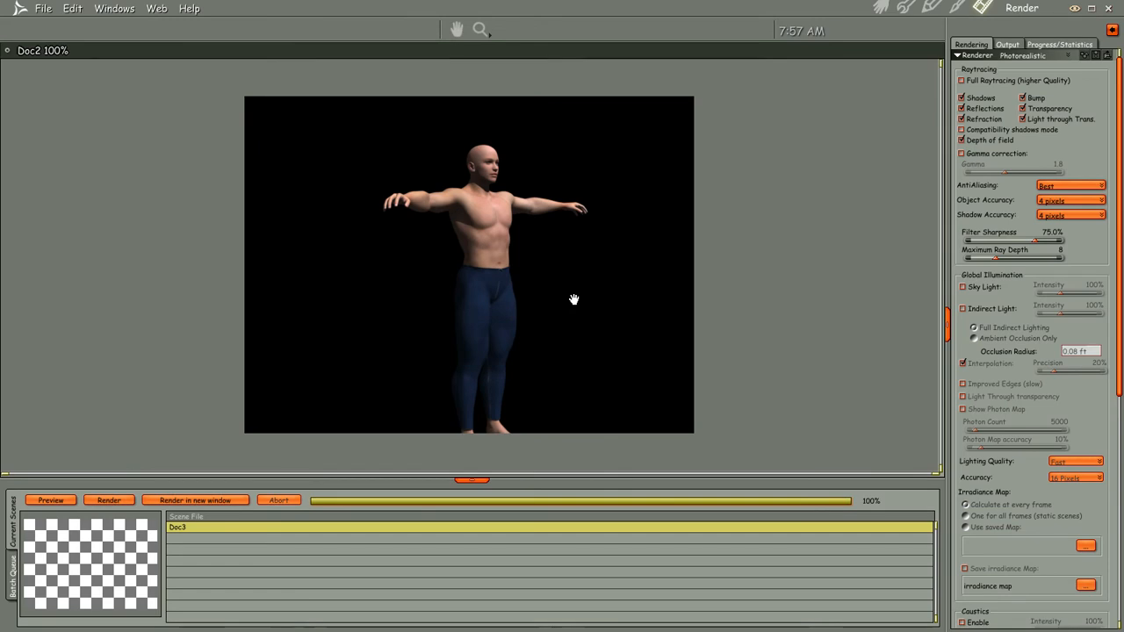
left_click(879, 7)
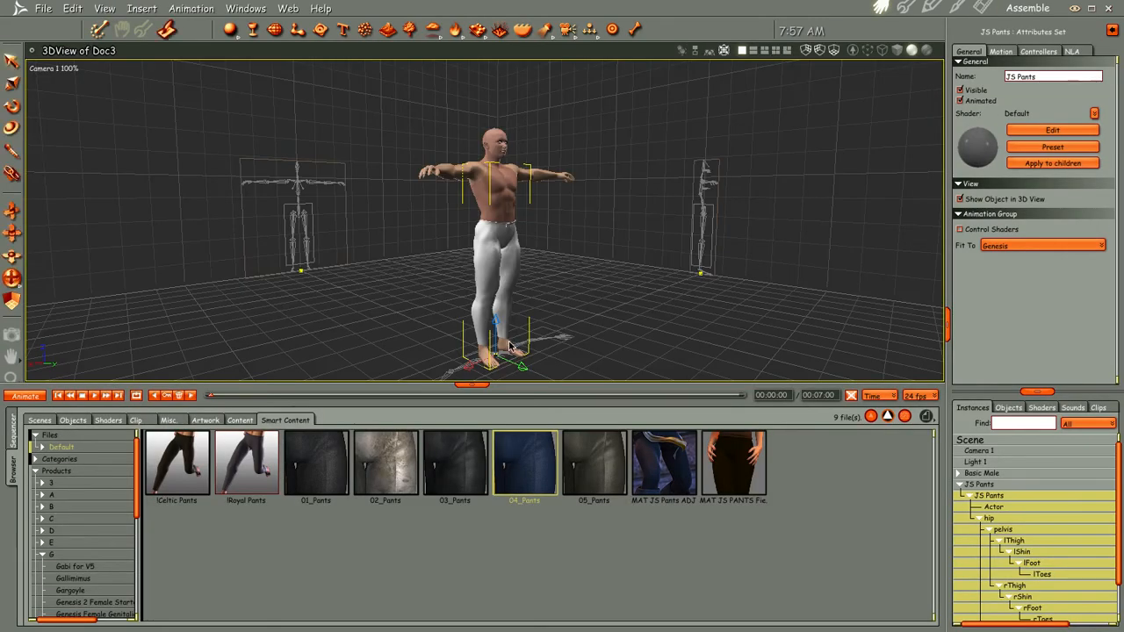
left_click(471, 385)
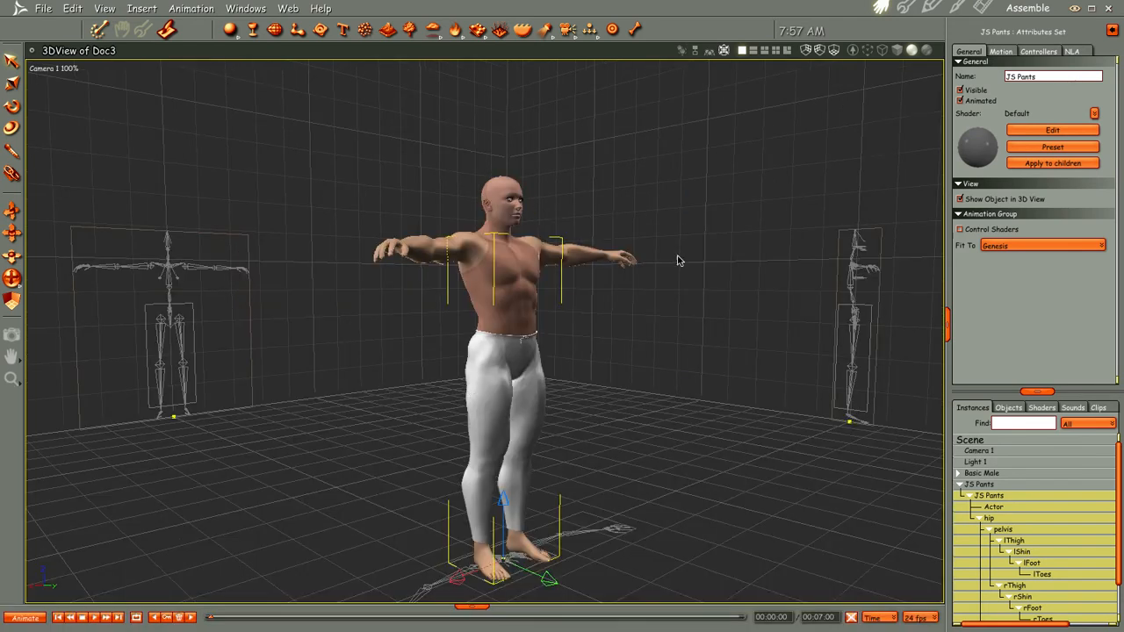
Step: Switch the 3D view to textured shading and frame the figure's upper body
left_click(926, 51)
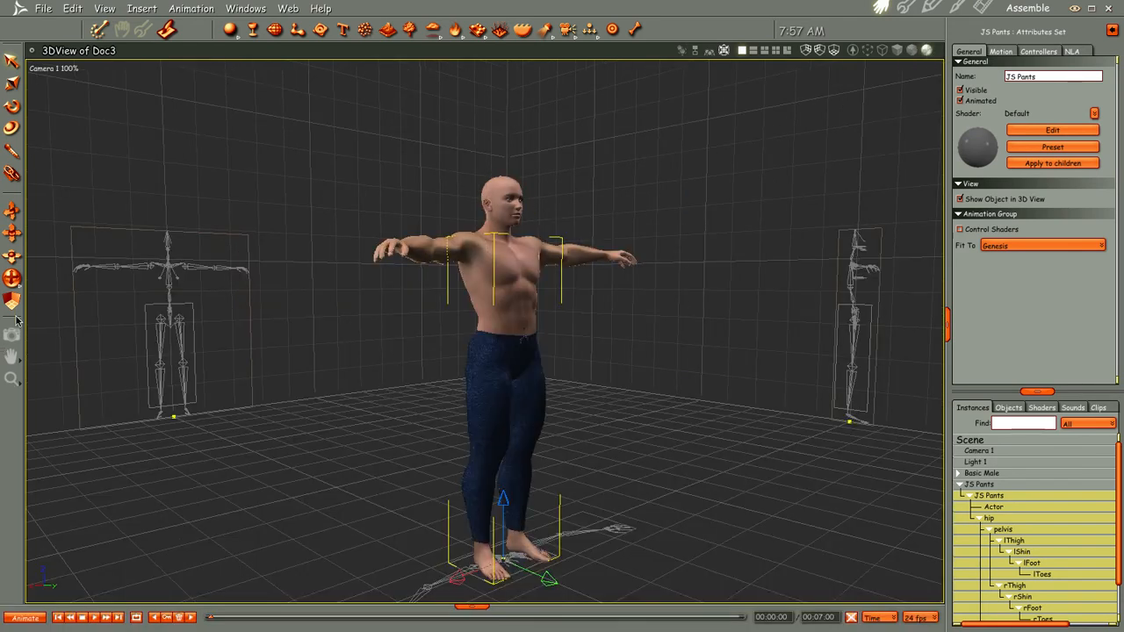
middle_click_drag(725, 305, 661, 424)
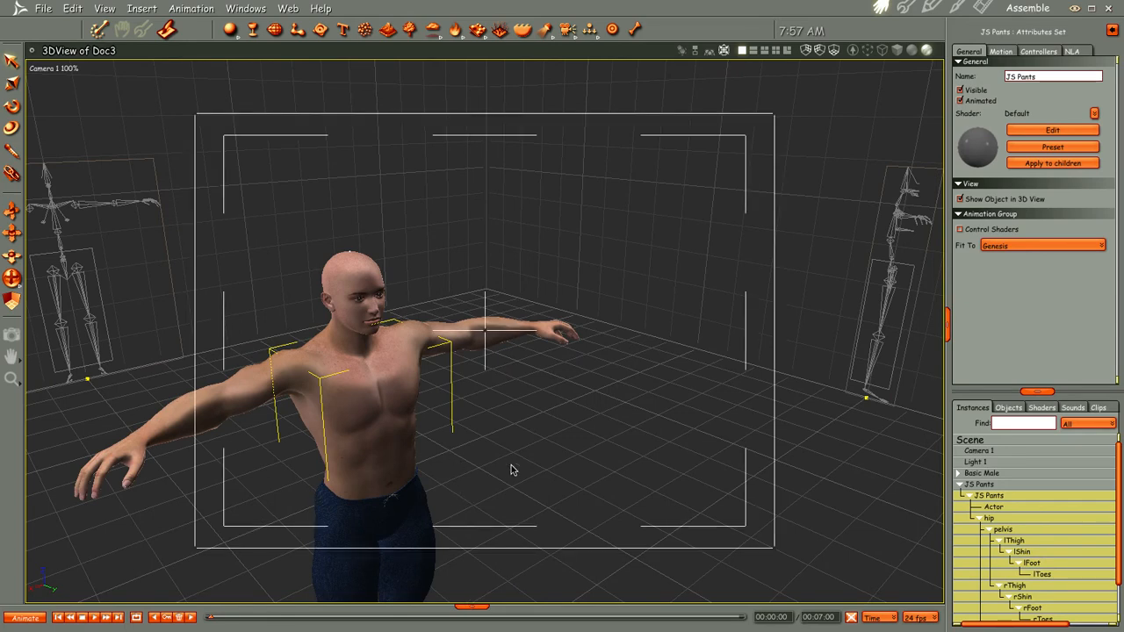
Step: Make the Basic Male group's children always selectable and select the figure's right eye in the 3D view
left_click(347, 262)
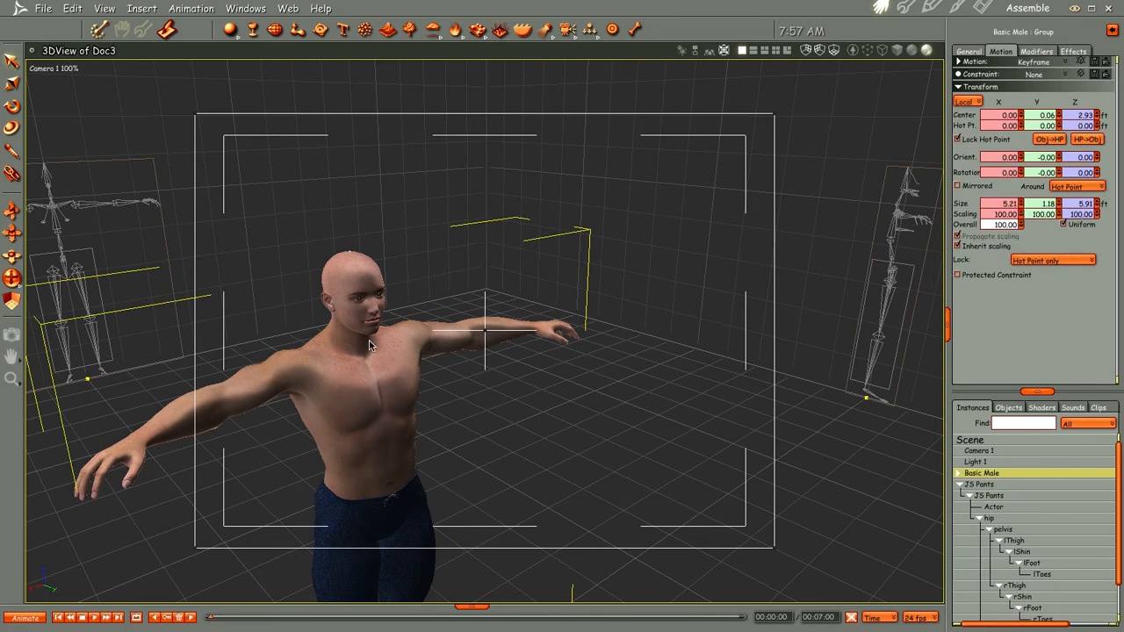
left_click(960, 476)
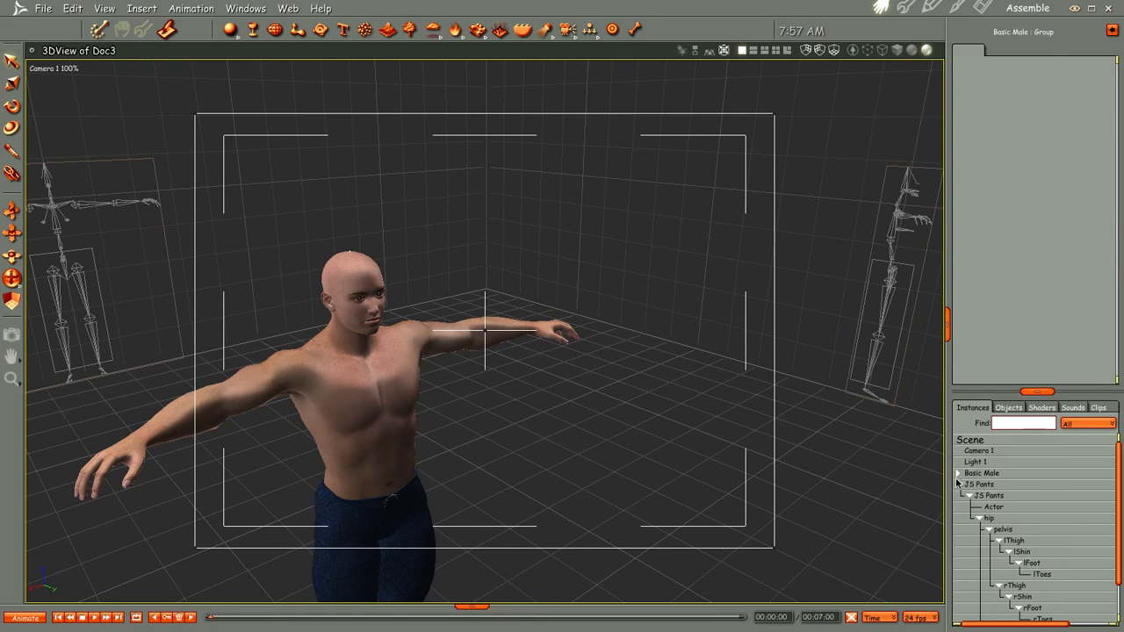
left_click(979, 474)
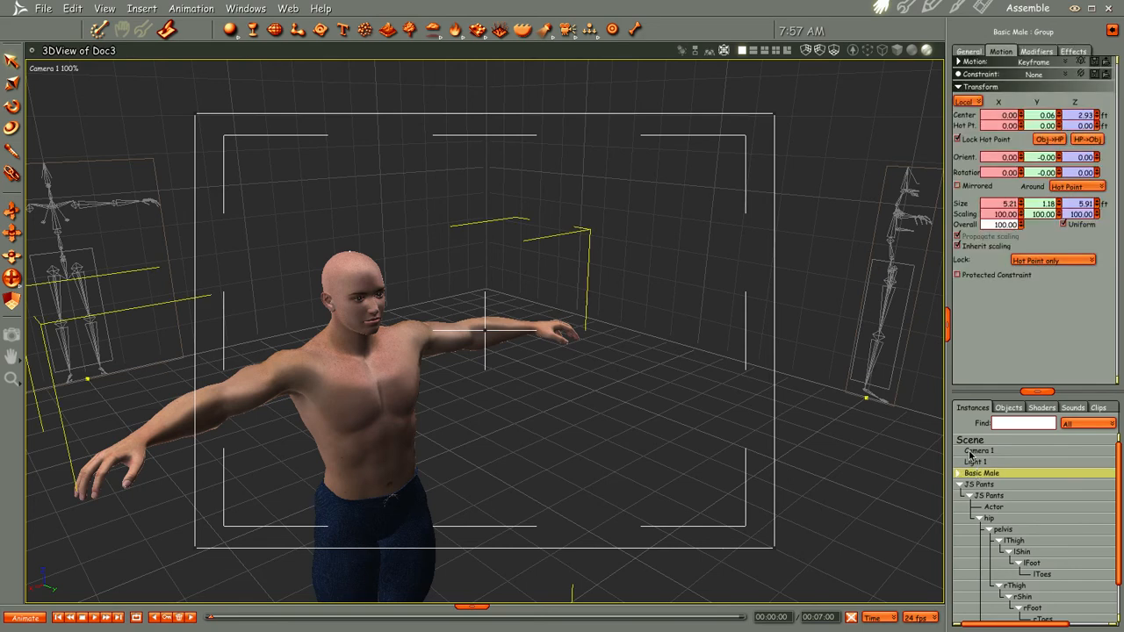
left_click(970, 51)
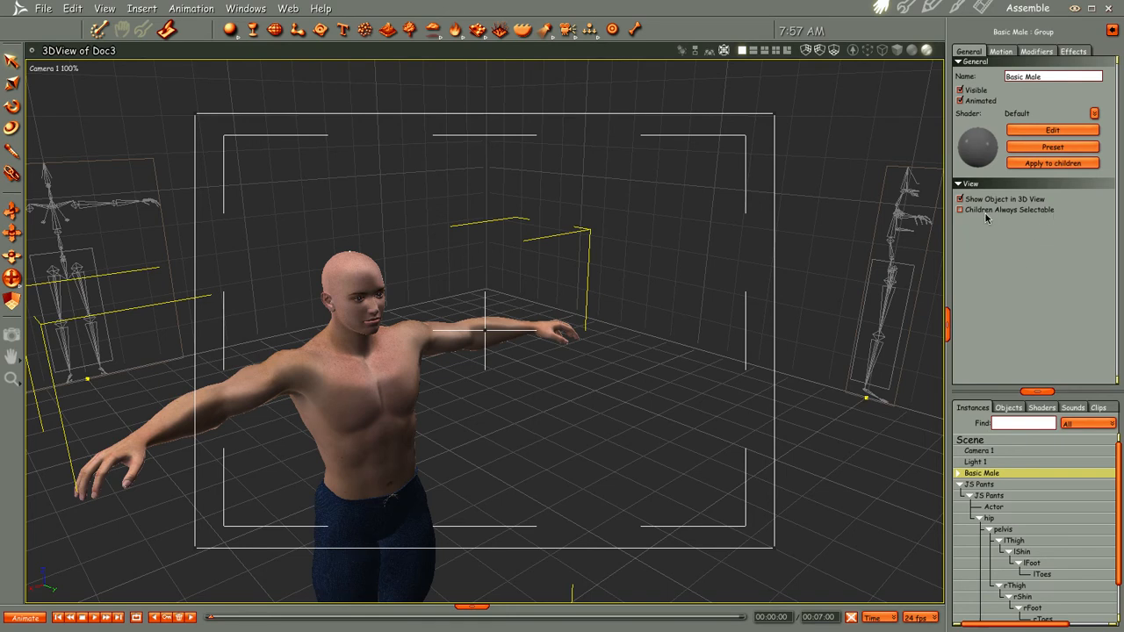
left_click(362, 296)
left_click(360, 303)
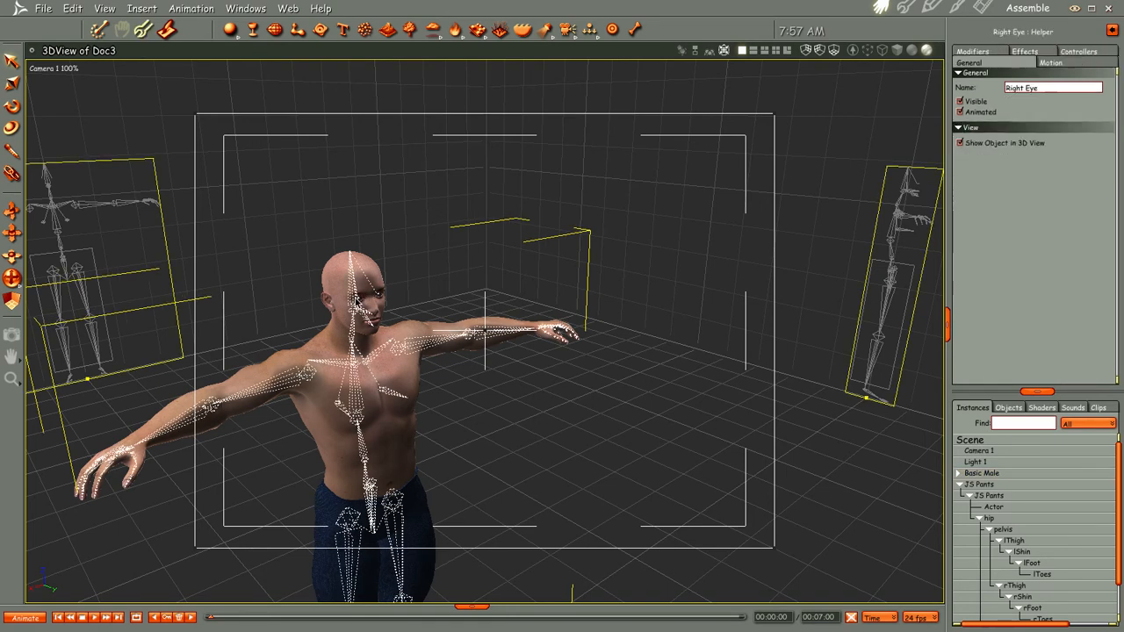
Step: Frame the male figure's face close up, render it and return to the Assemble room
middle_click_drag(390, 336, 366, 332)
scroll(365, 327, "up", 5)
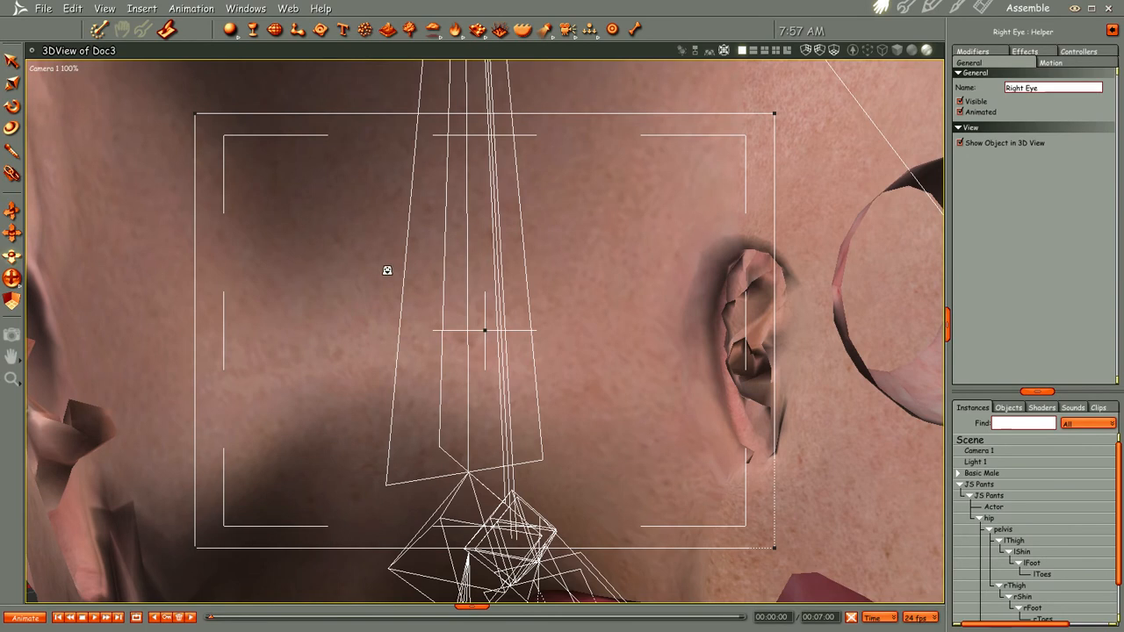
scroll(394, 318, "down", 5)
scroll(394, 327, "up", 5)
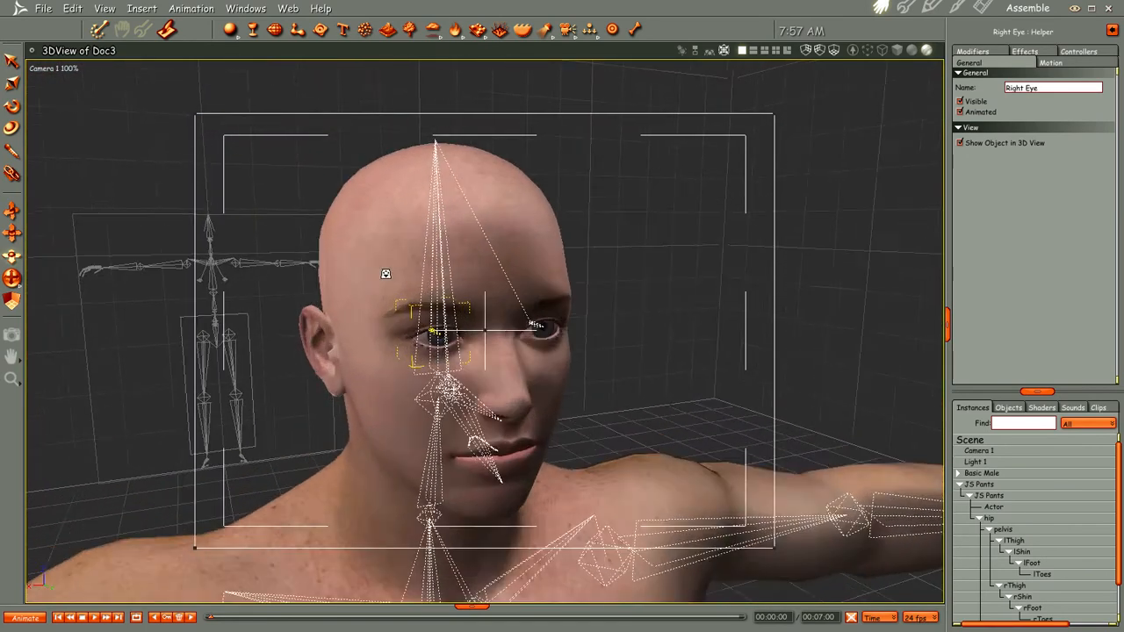
middle_click_drag(483, 398, 515, 385)
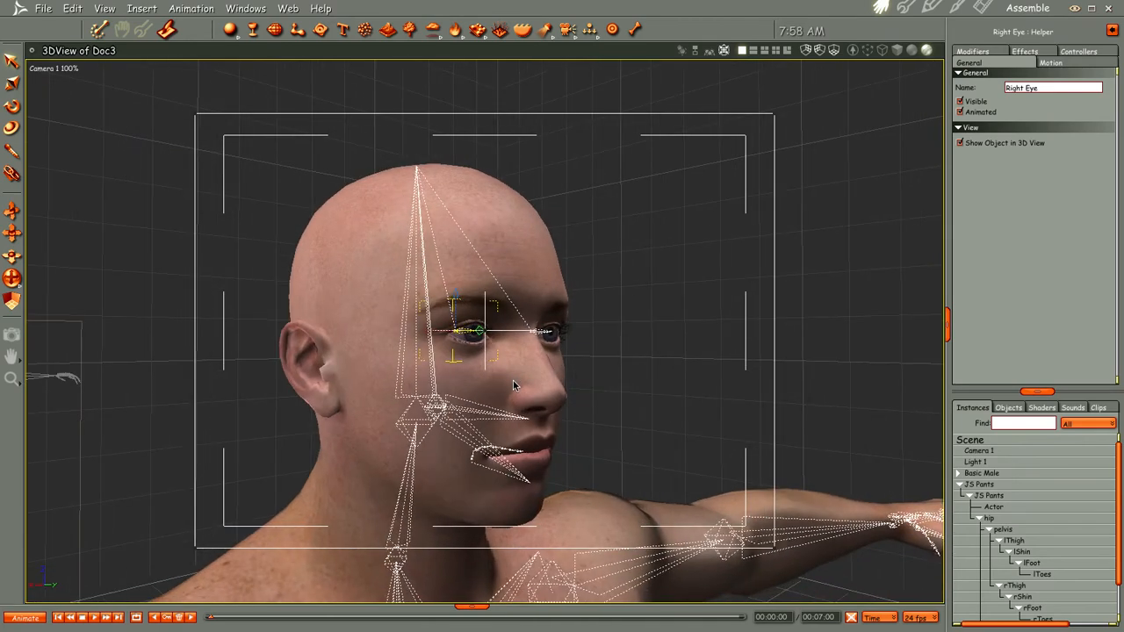
key("ctrl+r")
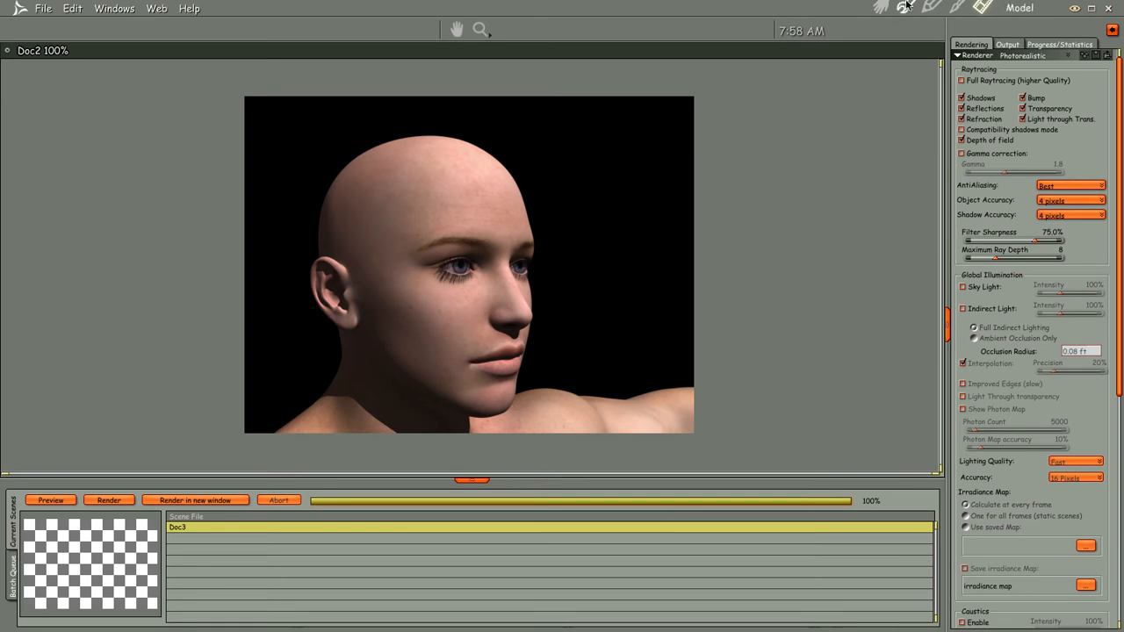
left_click(880, 8)
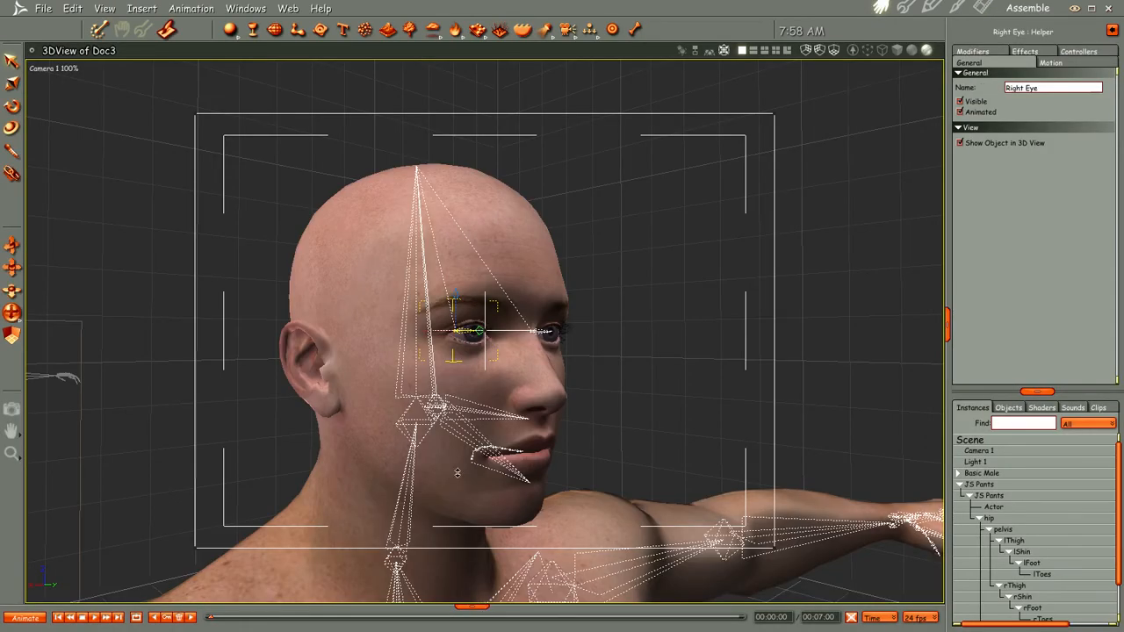
left_click(472, 606)
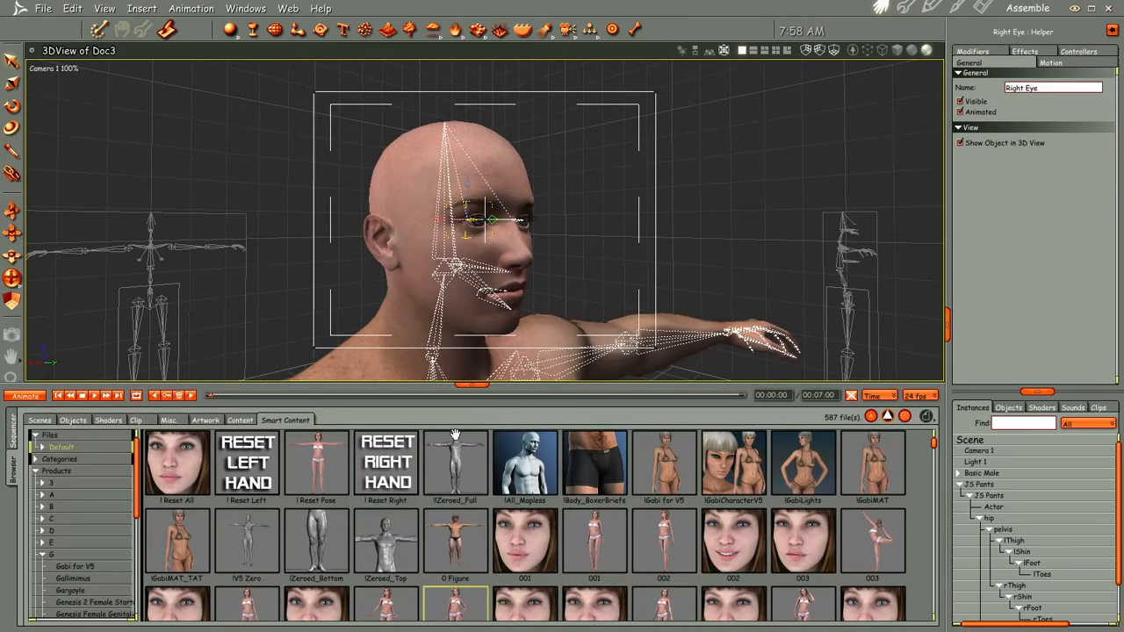
left_click(471, 387)
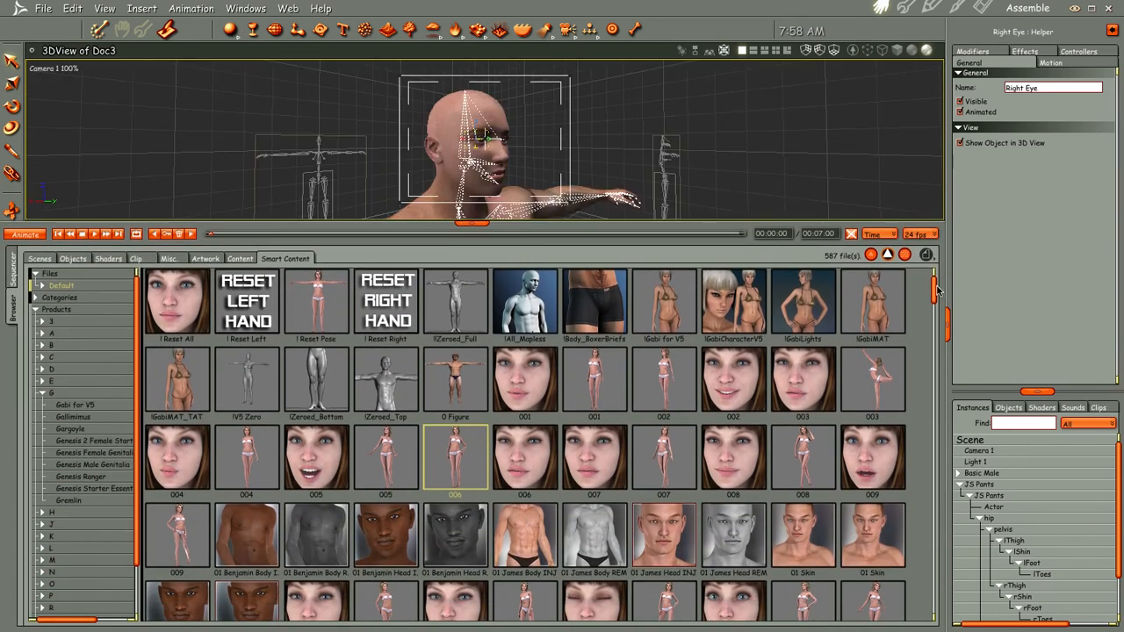
left_click_drag(934, 291, 950, 360)
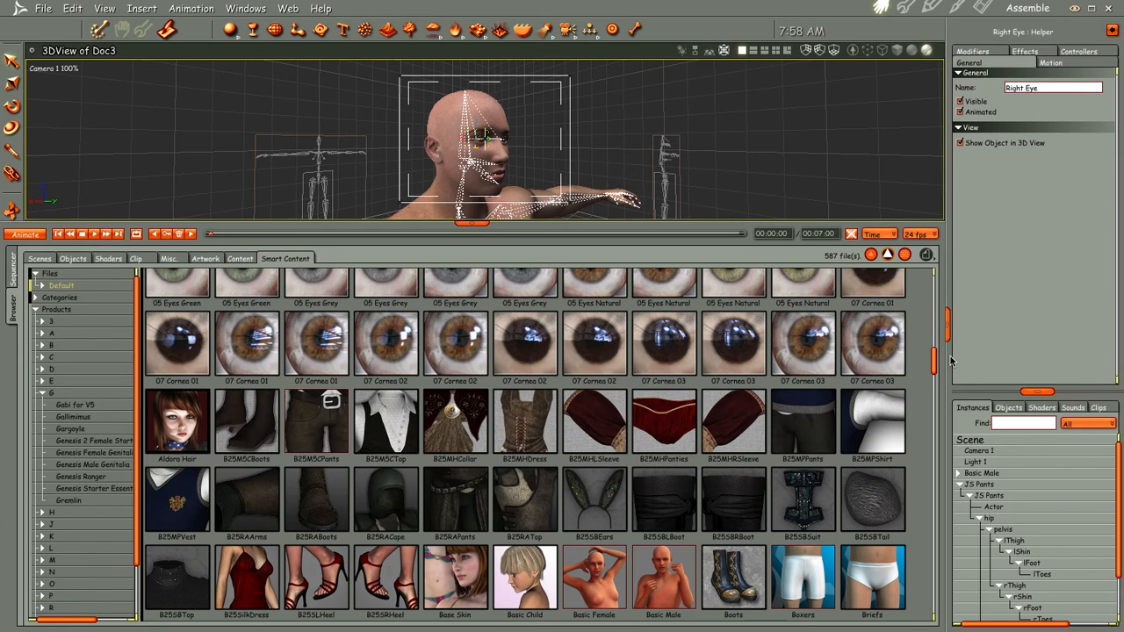
left_click(477, 224)
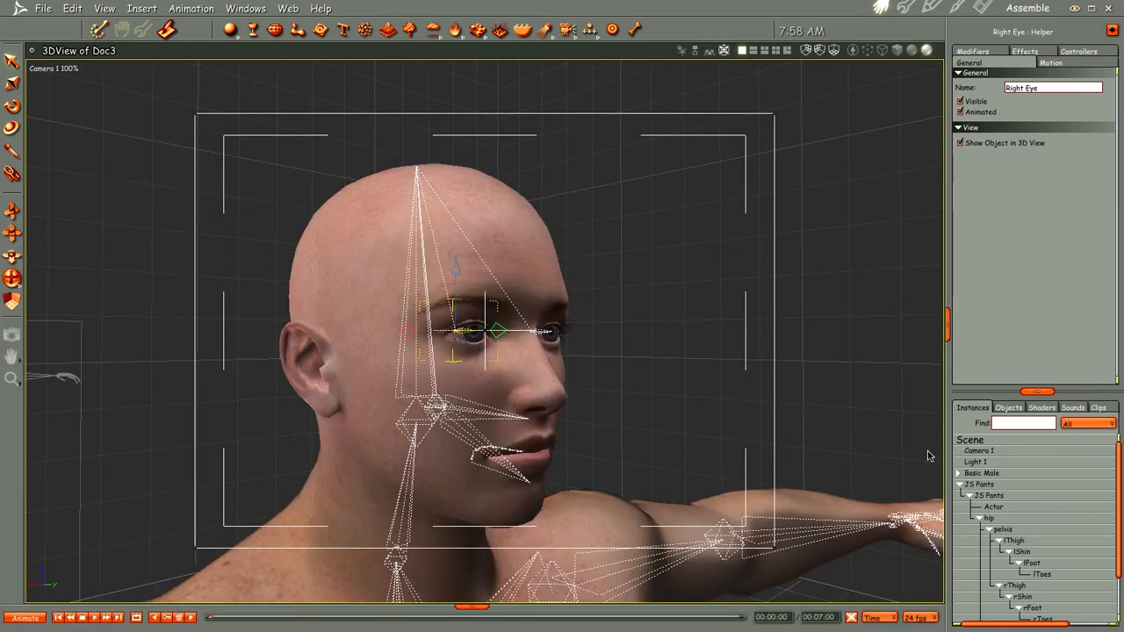
Step: Frame the figure from the front and browse the Smart Content environments to the Interior architecture category
middle_click_drag(702, 411, 650, 464)
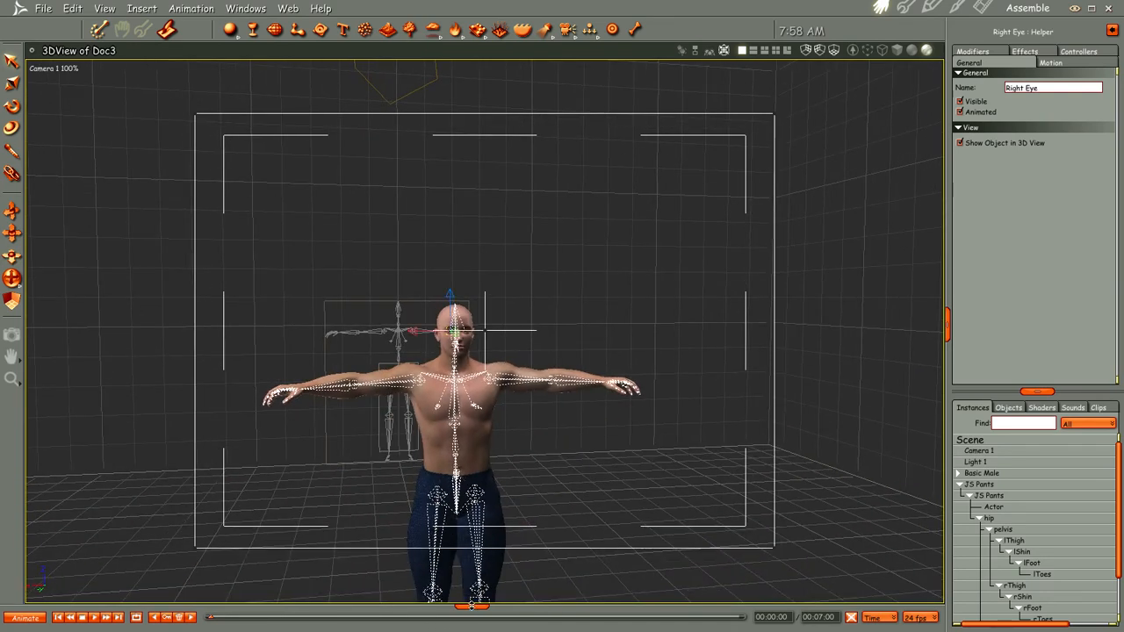
left_click(472, 606)
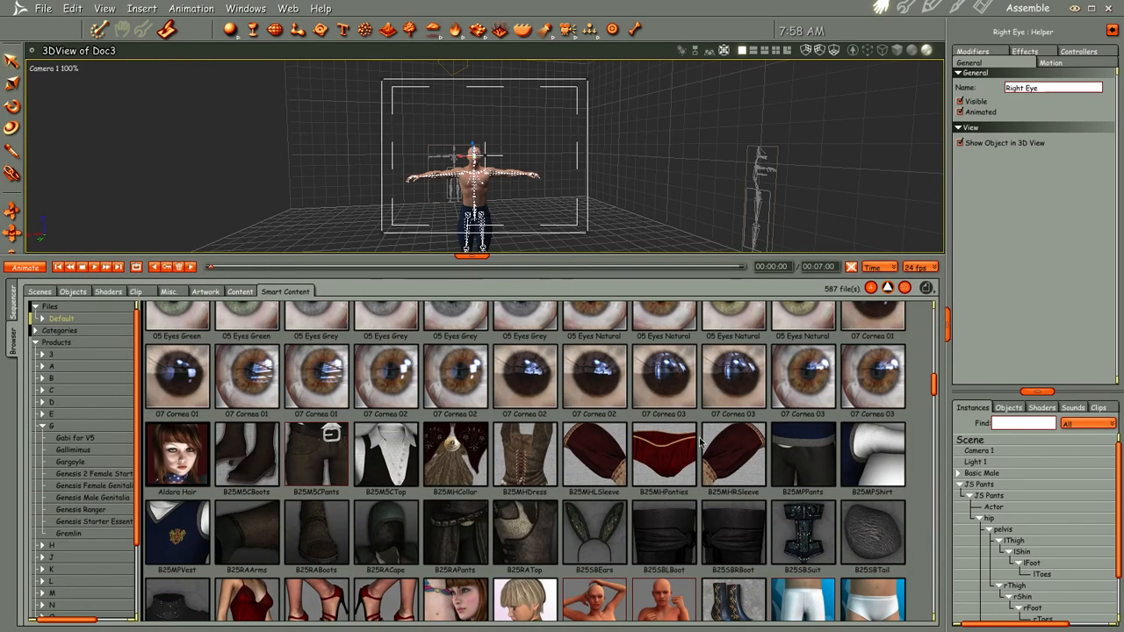
left_click(34, 331)
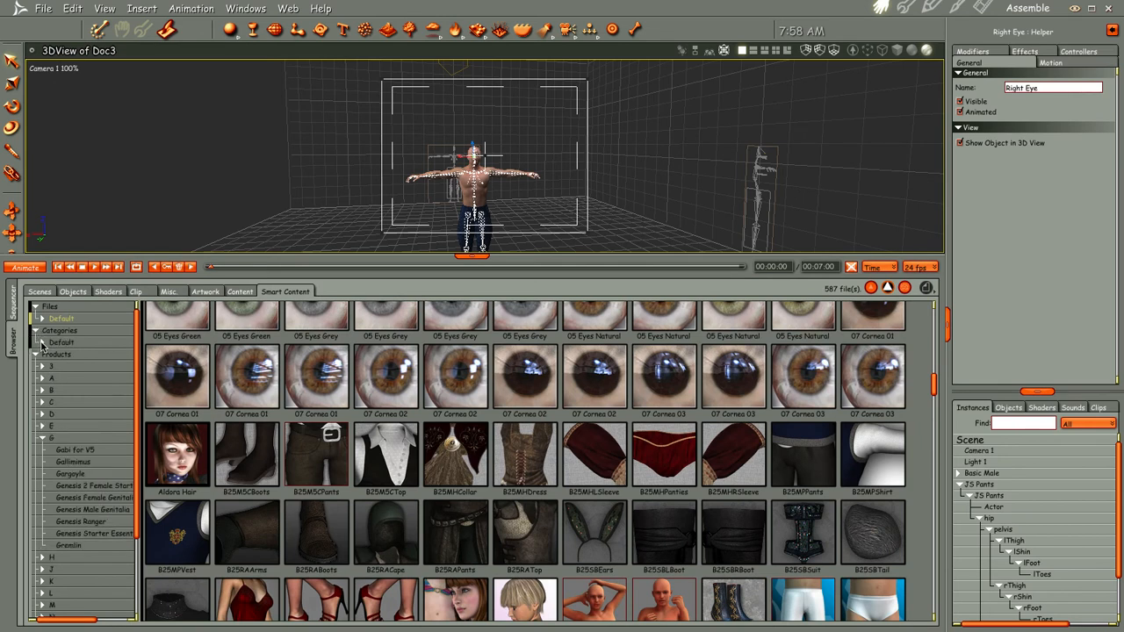
left_click(41, 342)
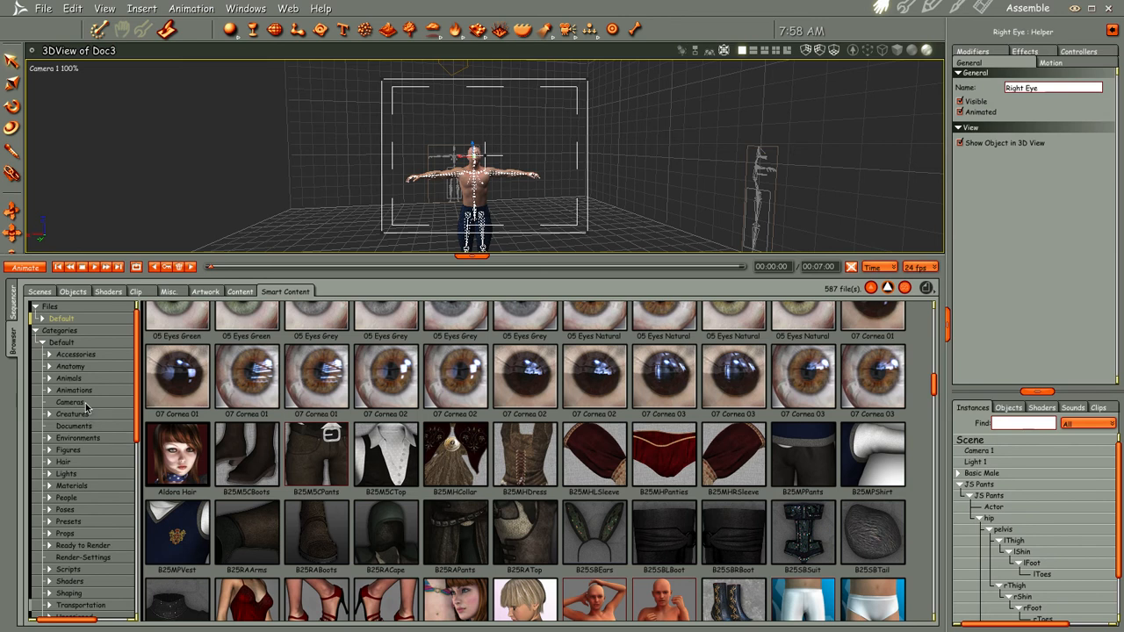
left_click(49, 438)
left_click(92, 451)
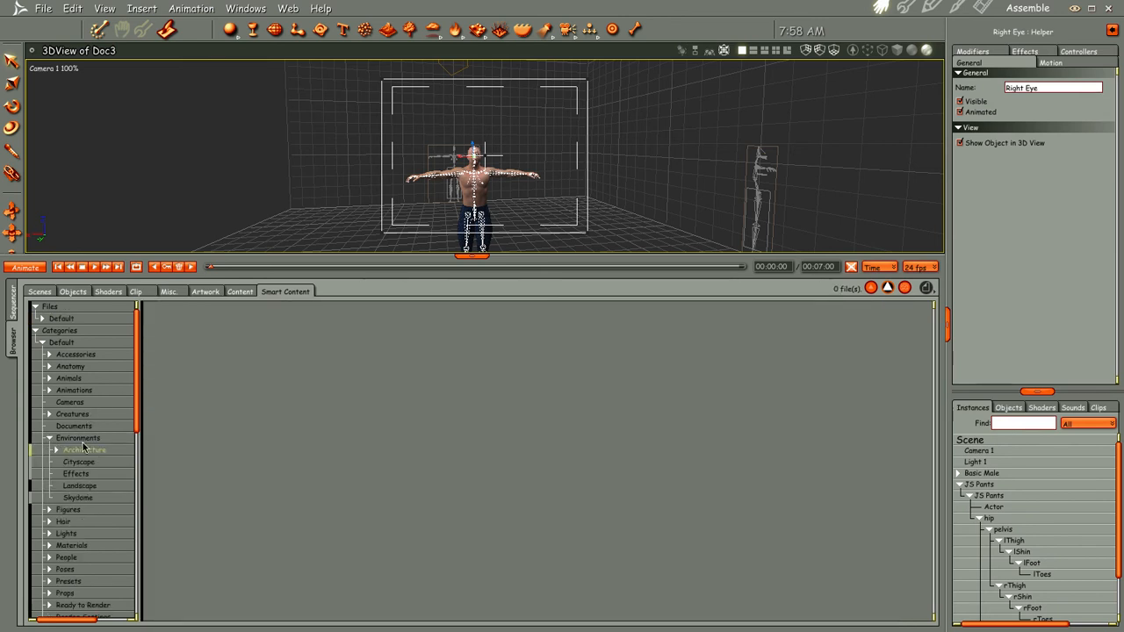
left_click(56, 450)
left_click(86, 464)
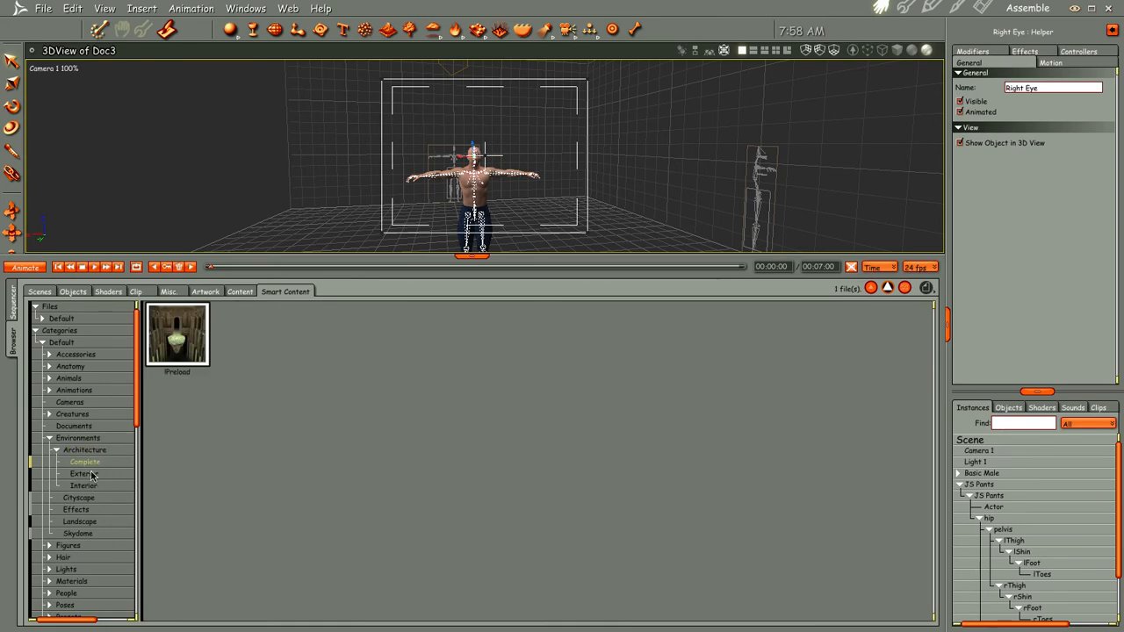
left_click(92, 475)
left_click(84, 486)
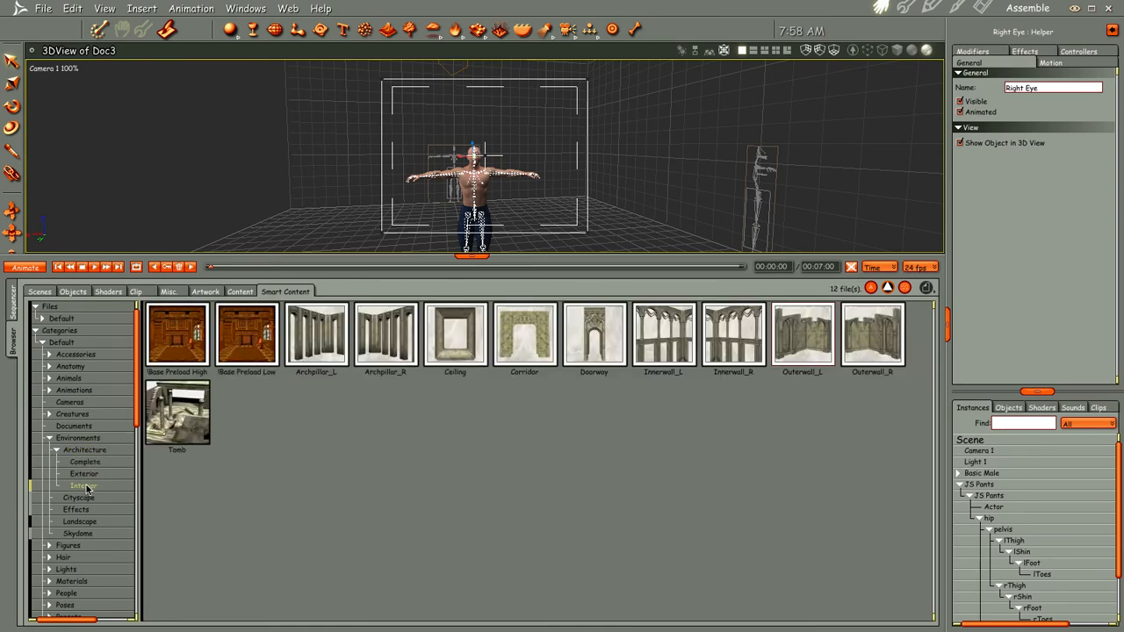
Step: Load Outerwall_L from Smart Content and move it across and down so that it surrounds the figure
double_click(801, 342)
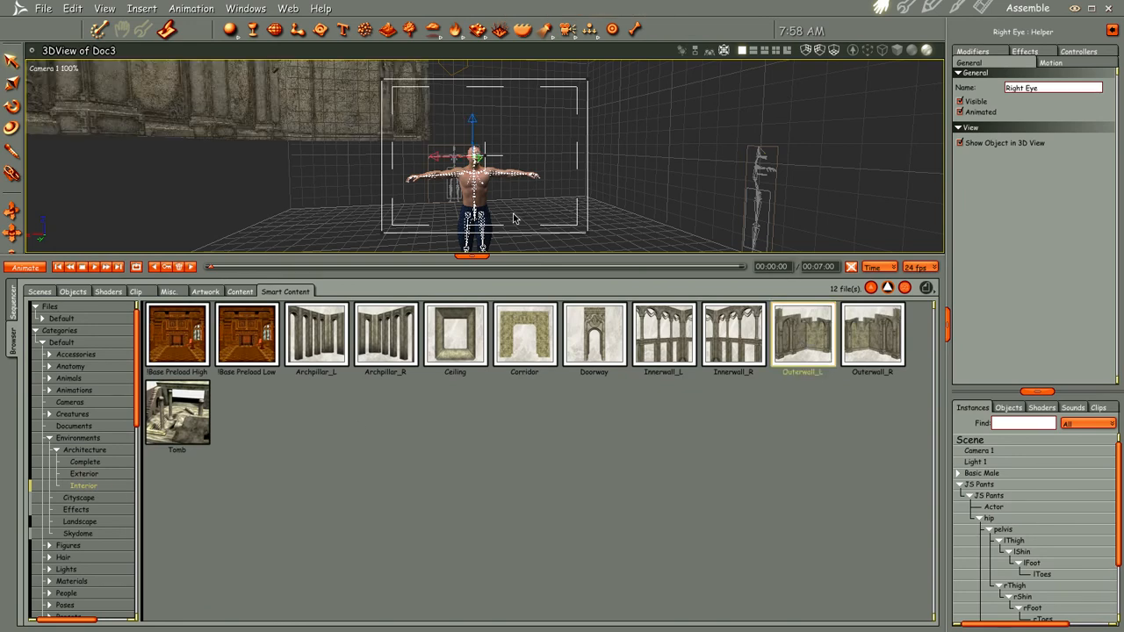
left_click(477, 257)
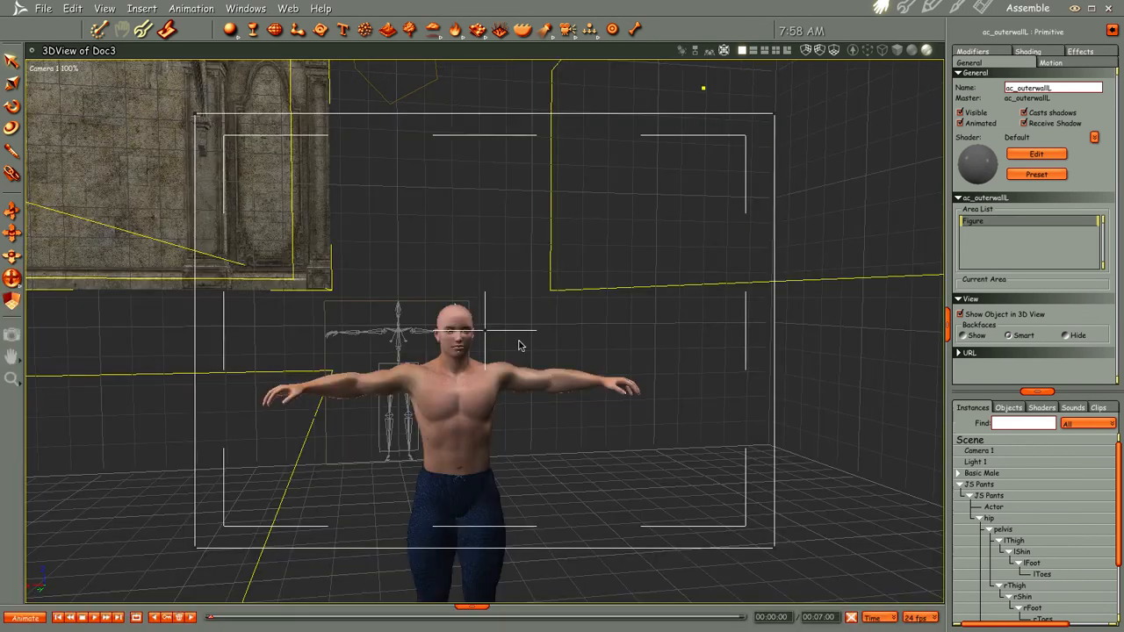
middle_click_drag(518, 344, 532, 518)
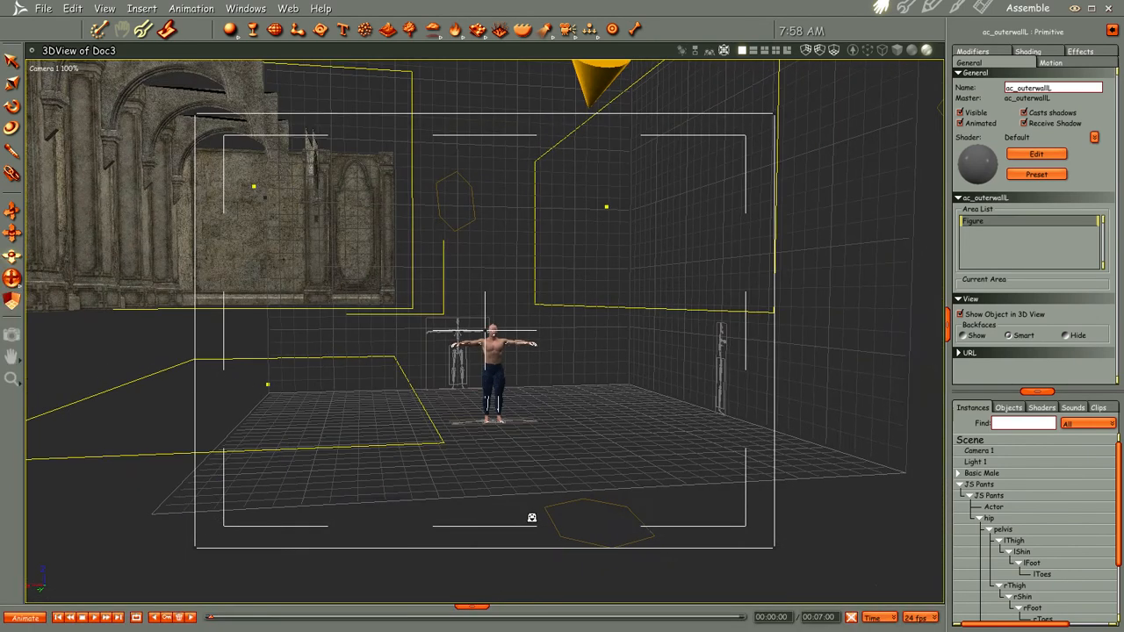
left_click_drag(223, 197, 464, 204)
left_click_drag(497, 164, 496, 283)
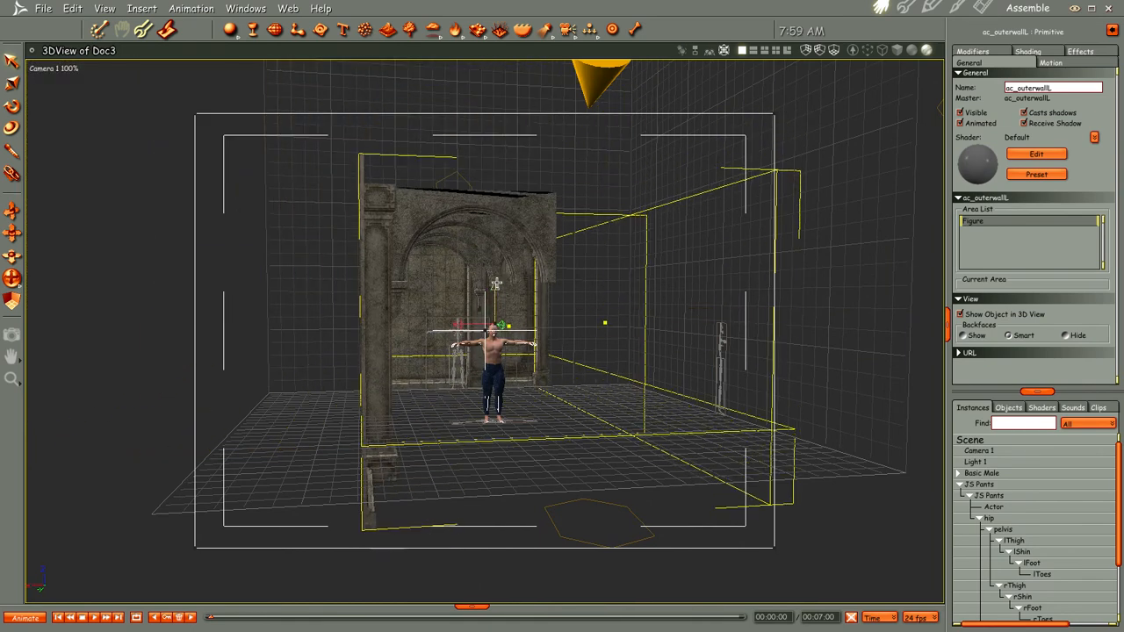
Step: Frame the figure at an angle against the stone arches, render the scene and return to the Assemble room
middle_click_drag(543, 364, 524, 193)
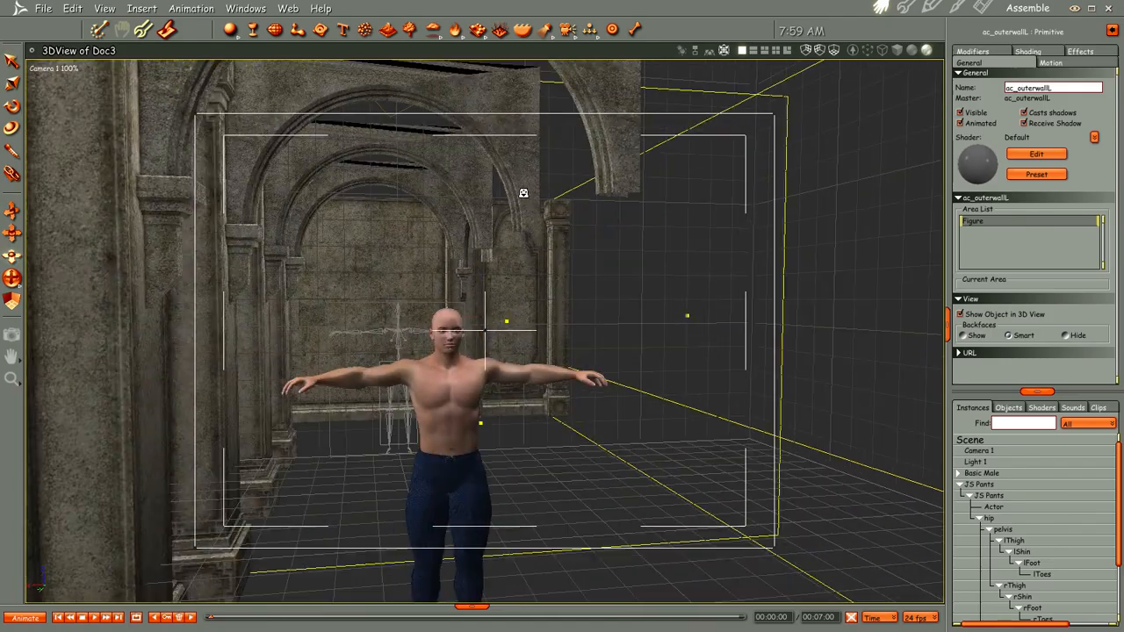
middle_click_drag(606, 387, 929, 422)
middle_click_drag(436, 369, 593, 381)
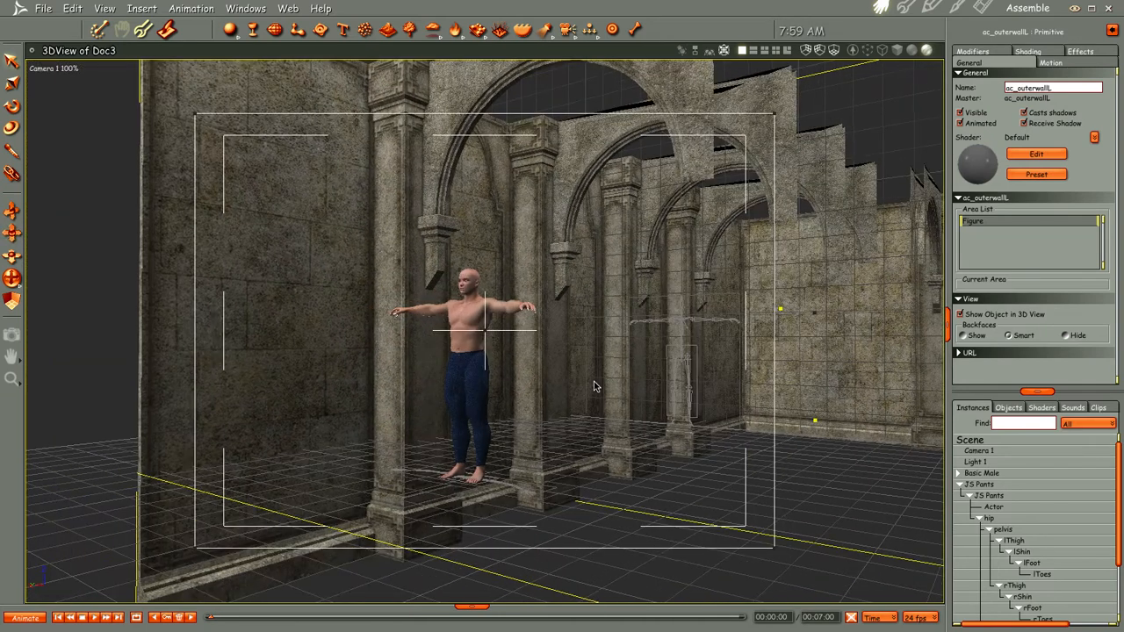
key("ctrl+r")
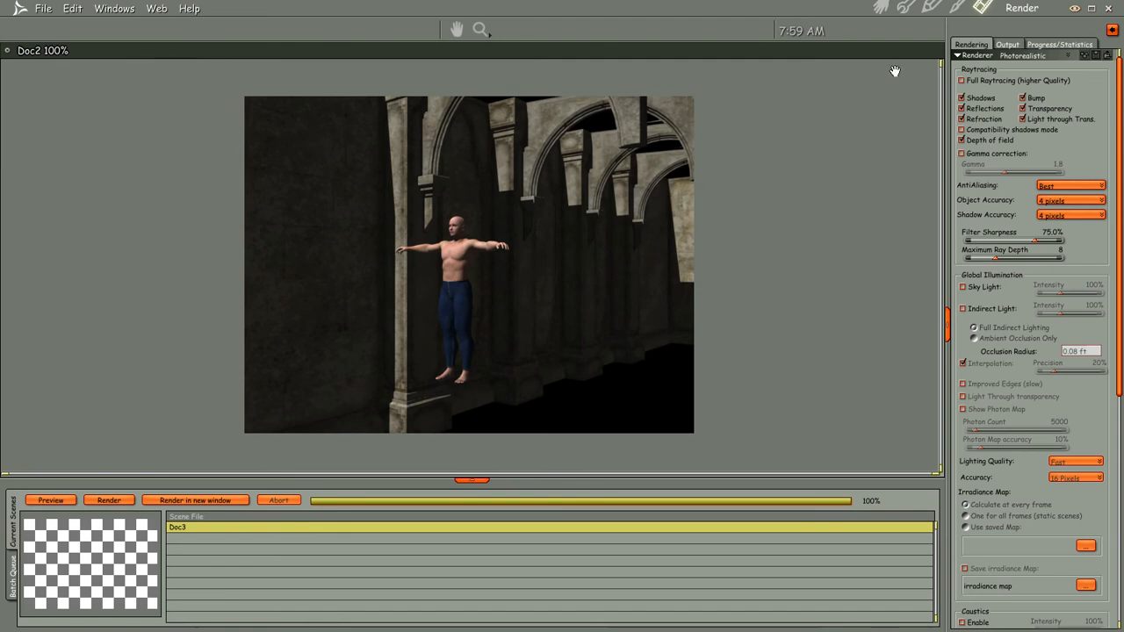
left_click(880, 8)
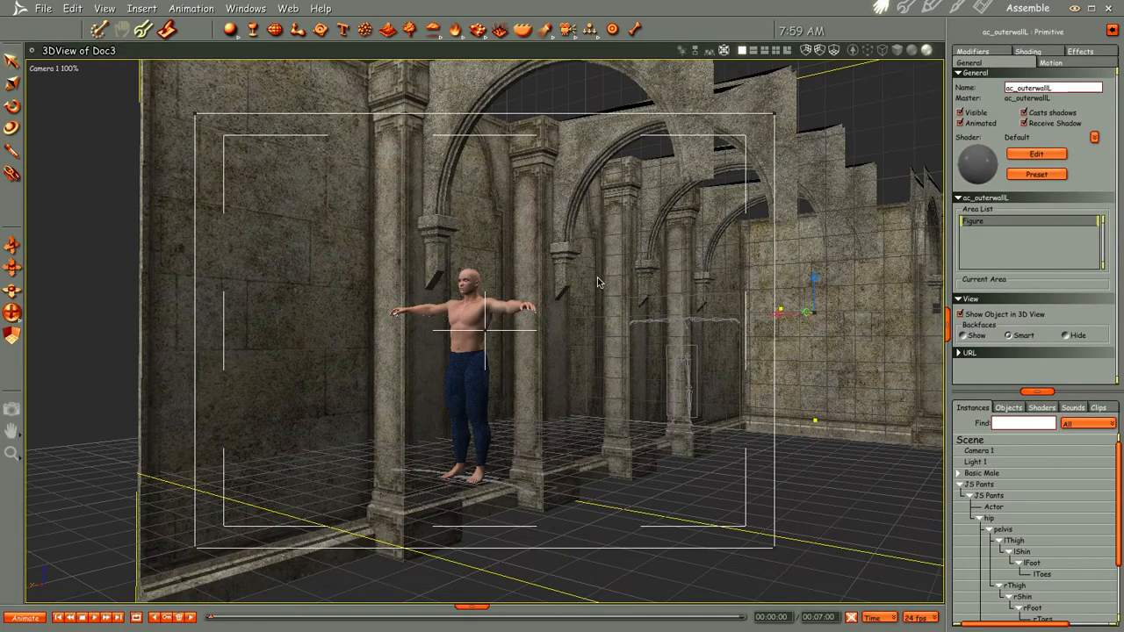
Step: Delete the Basic Male, JS Pants and Outerwall_L groups from the scene
left_click(980, 475)
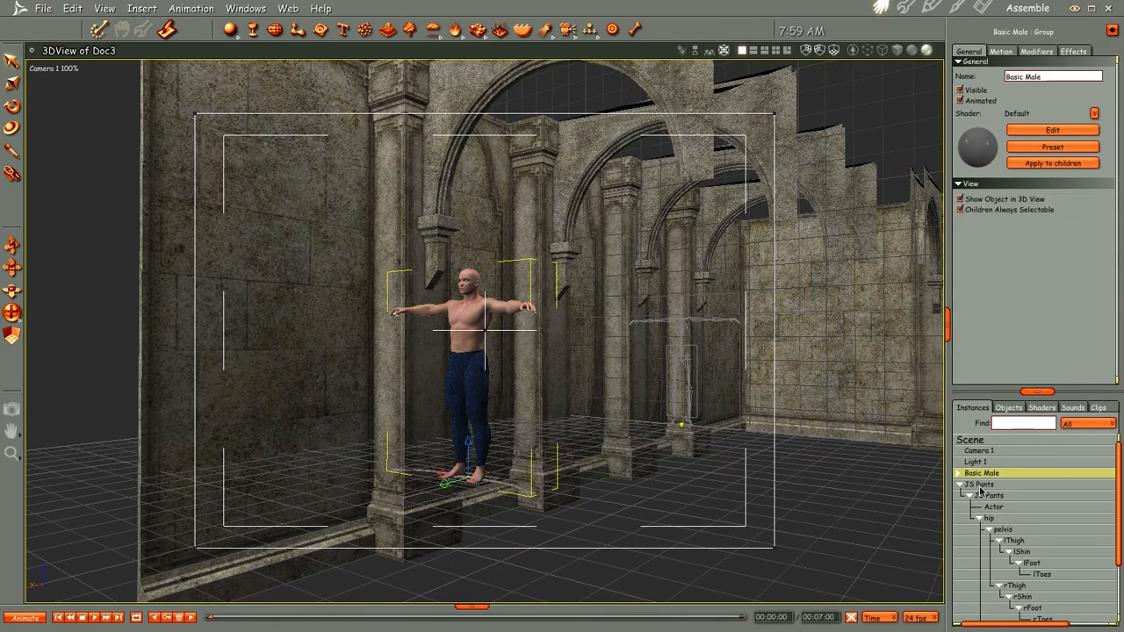
left_click(981, 486, "shift")
key("Delete")
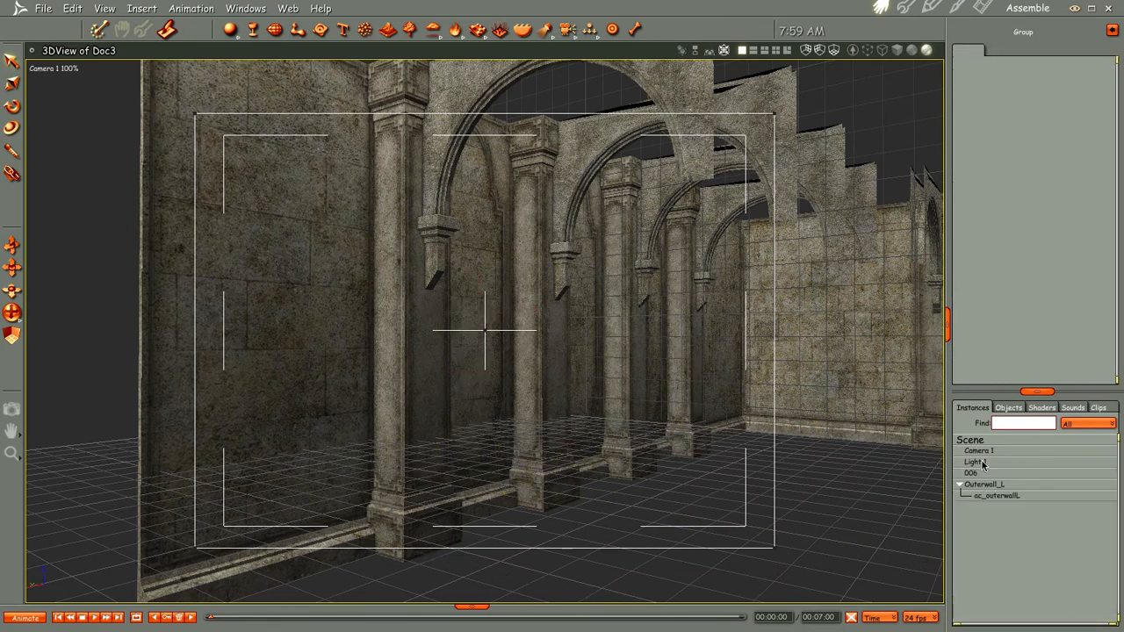
left_click(990, 485)
key("Delete")
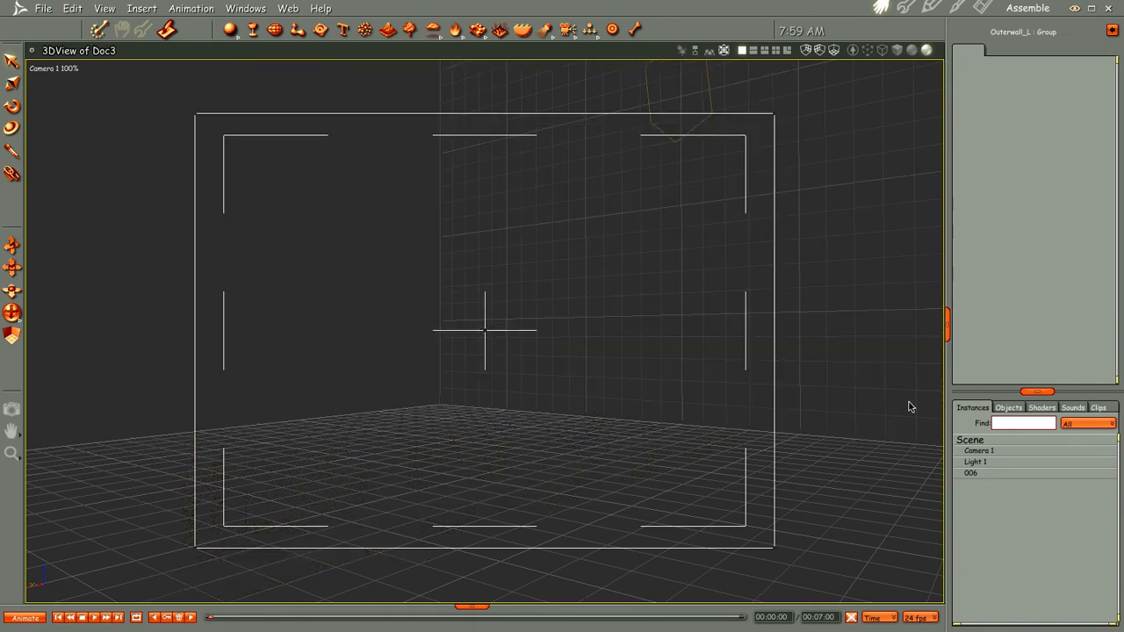
left_click(472, 606)
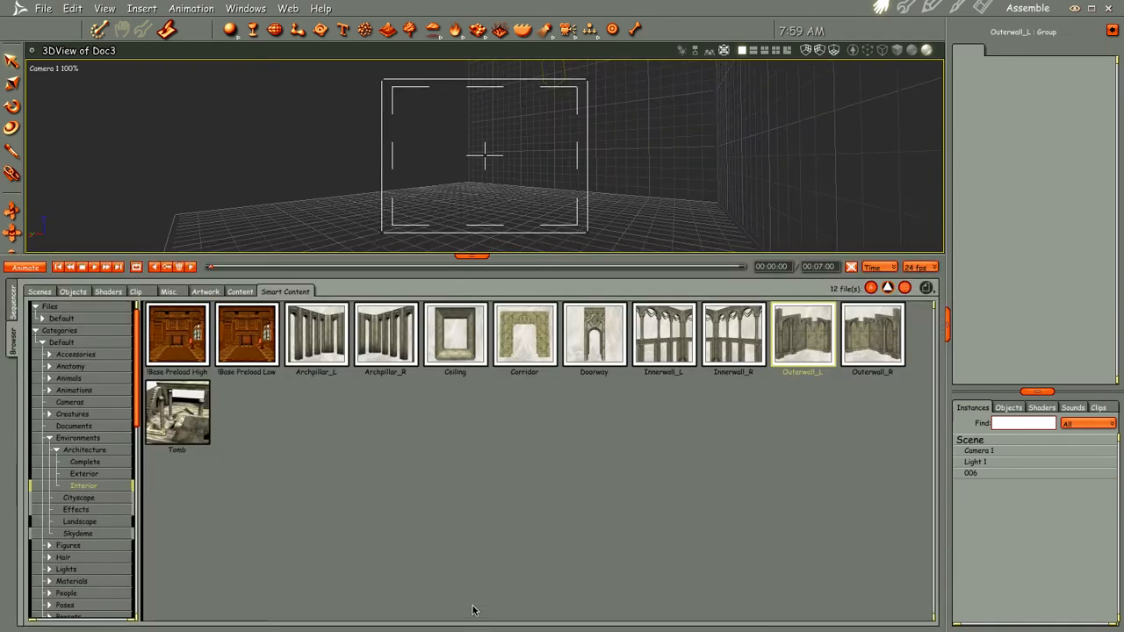
left_click(472, 256)
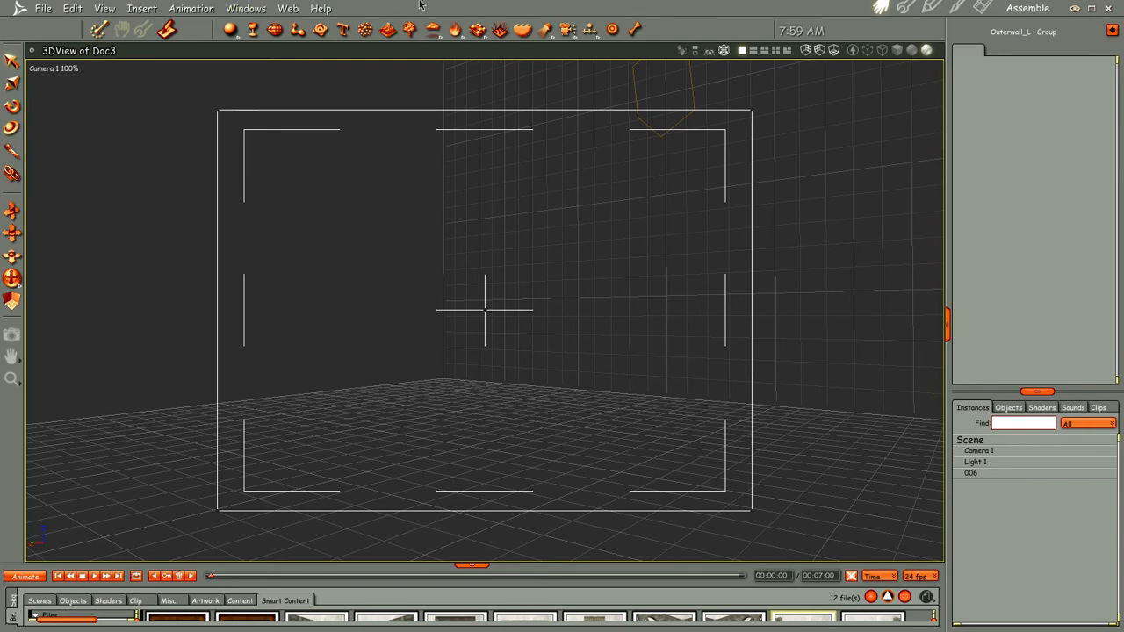
middle_click_drag(478, 417, 598, 420)
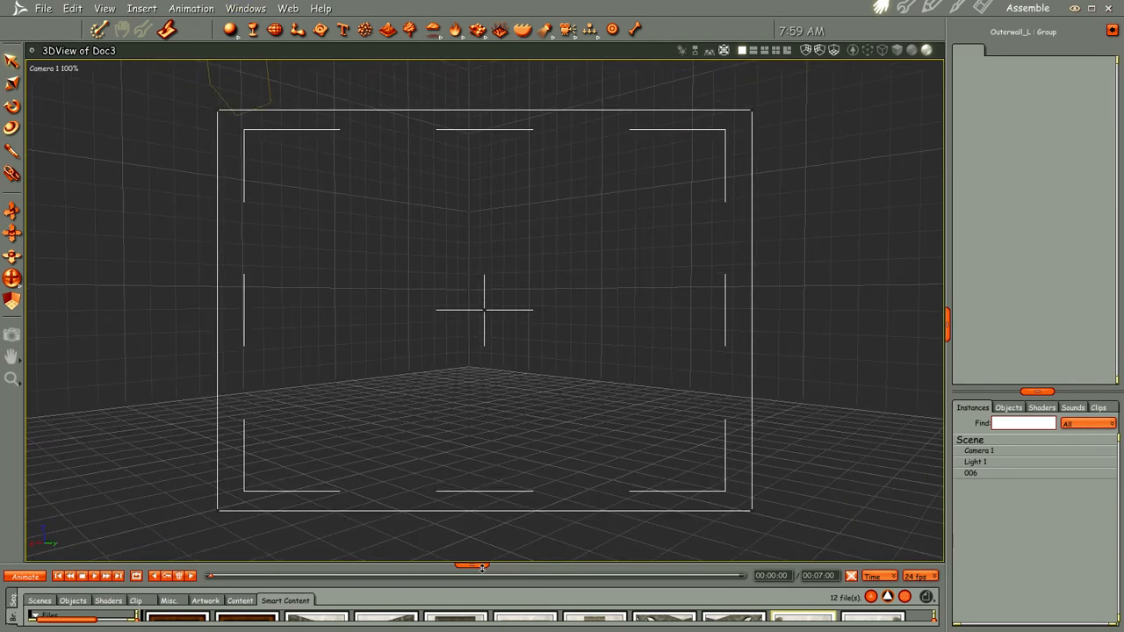
left_click(482, 564)
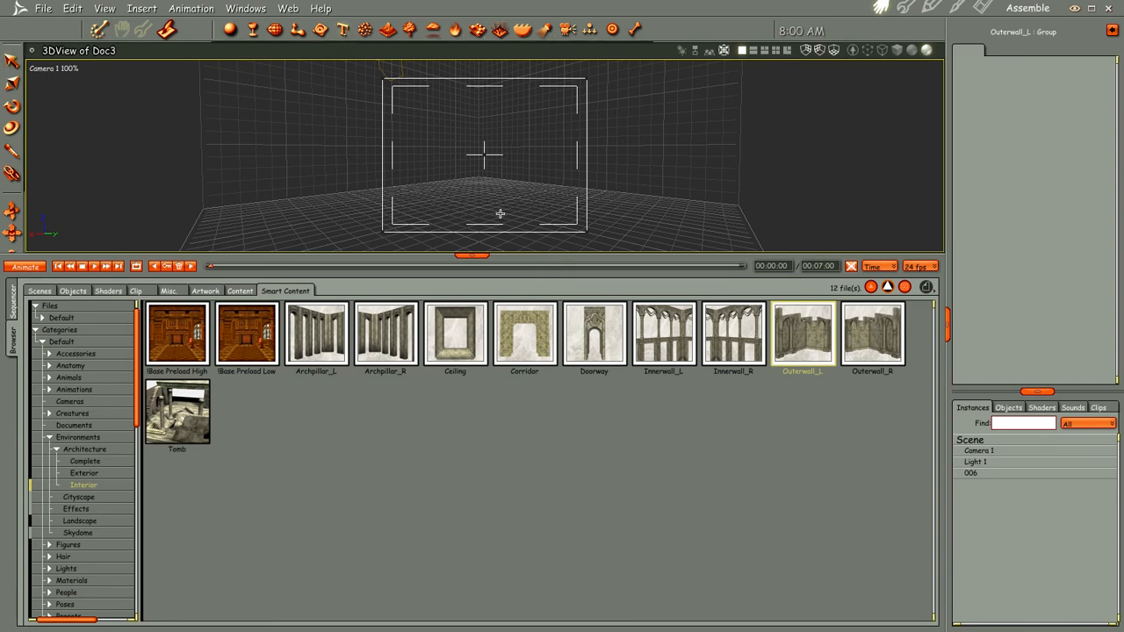
Step: Insert a text object reading "Carrara" in the Arial font and return to the Assemble room
left_click(474, 230)
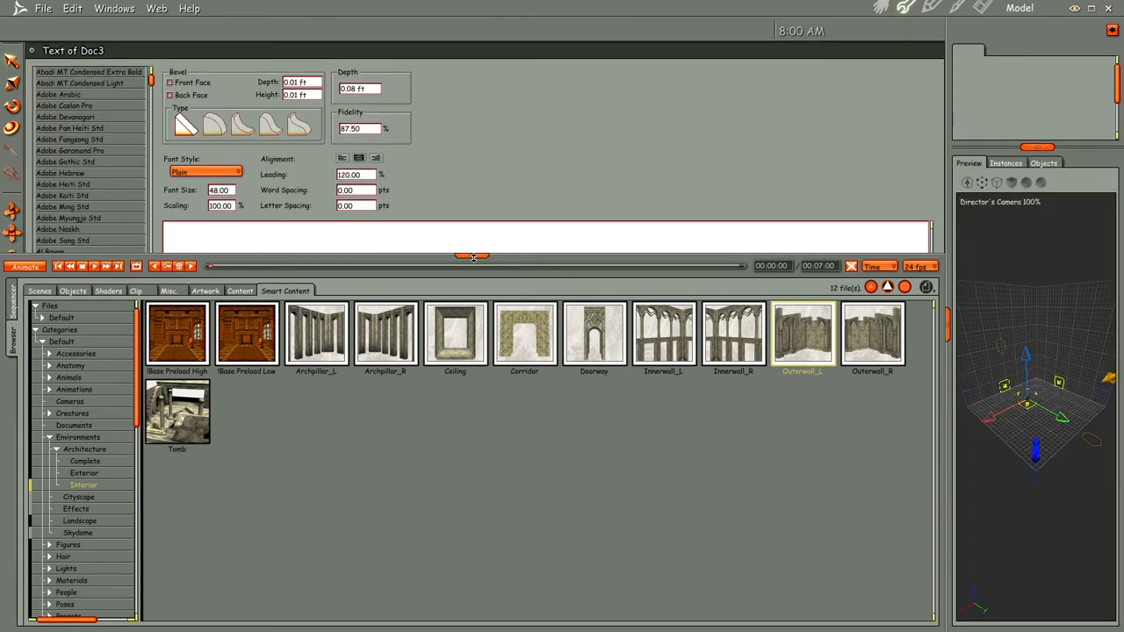
left_click(474, 256)
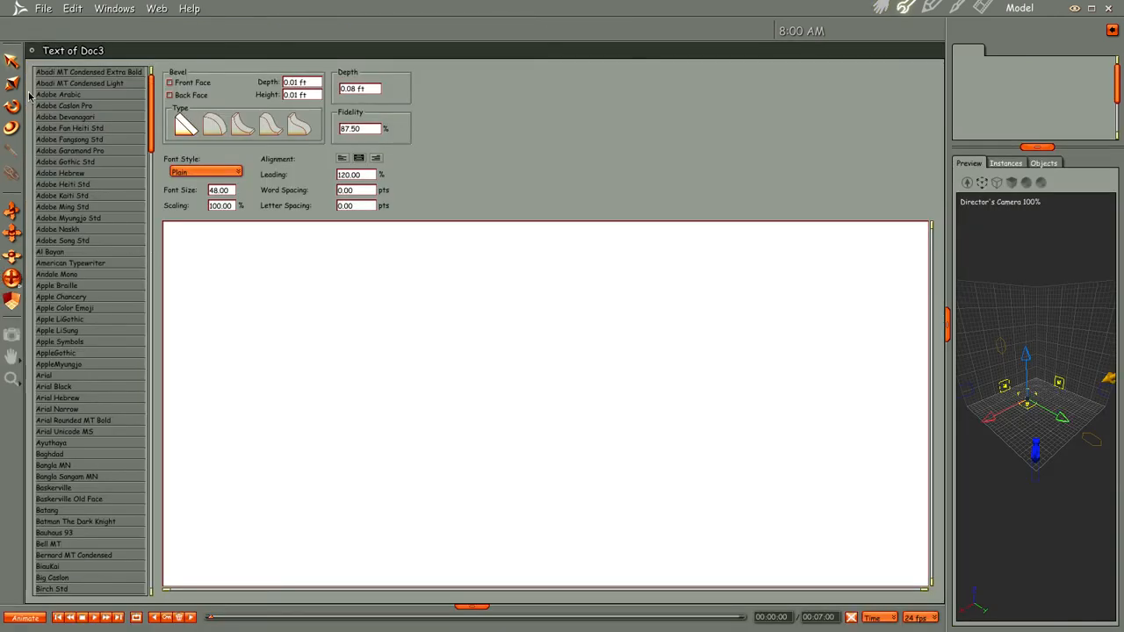
left_click(49, 375)
left_click(211, 309)
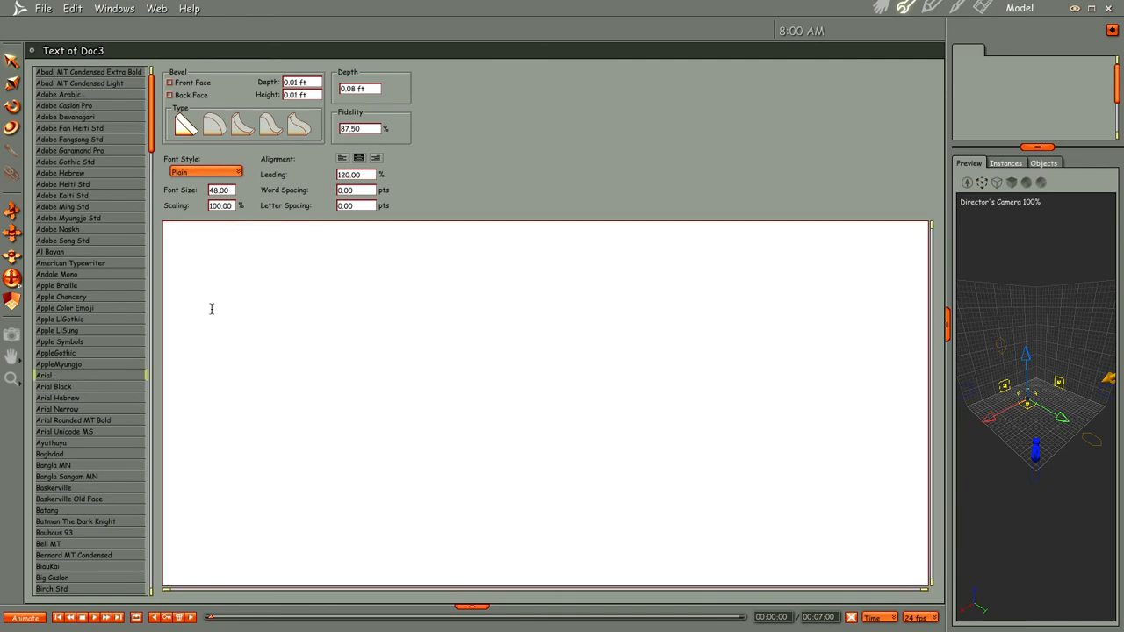
type("Carrara")
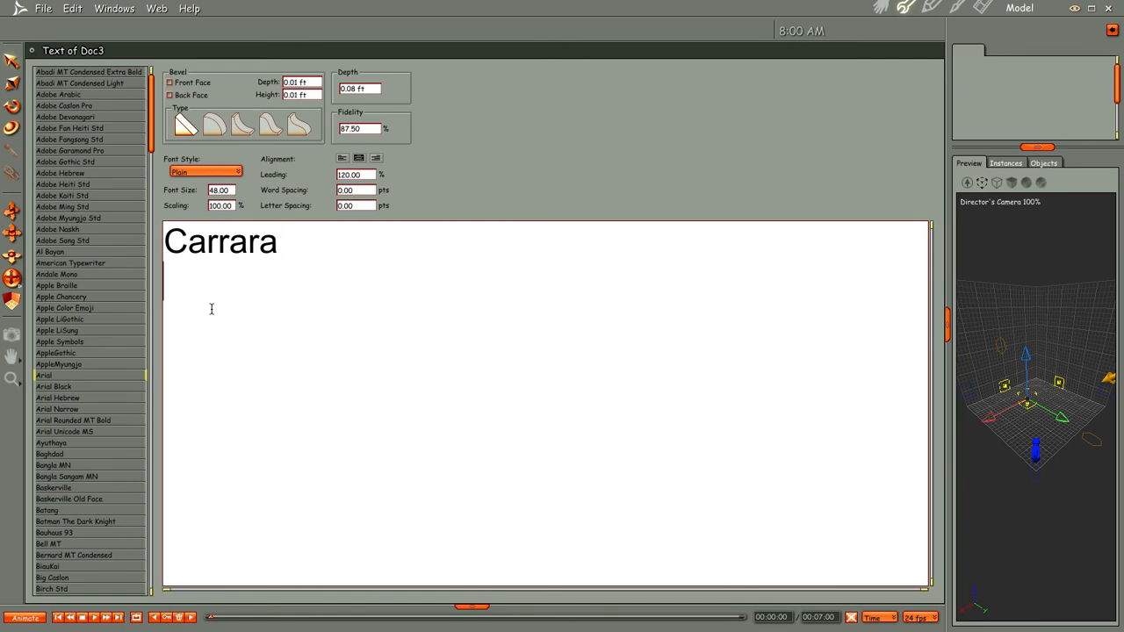
left_click(881, 8)
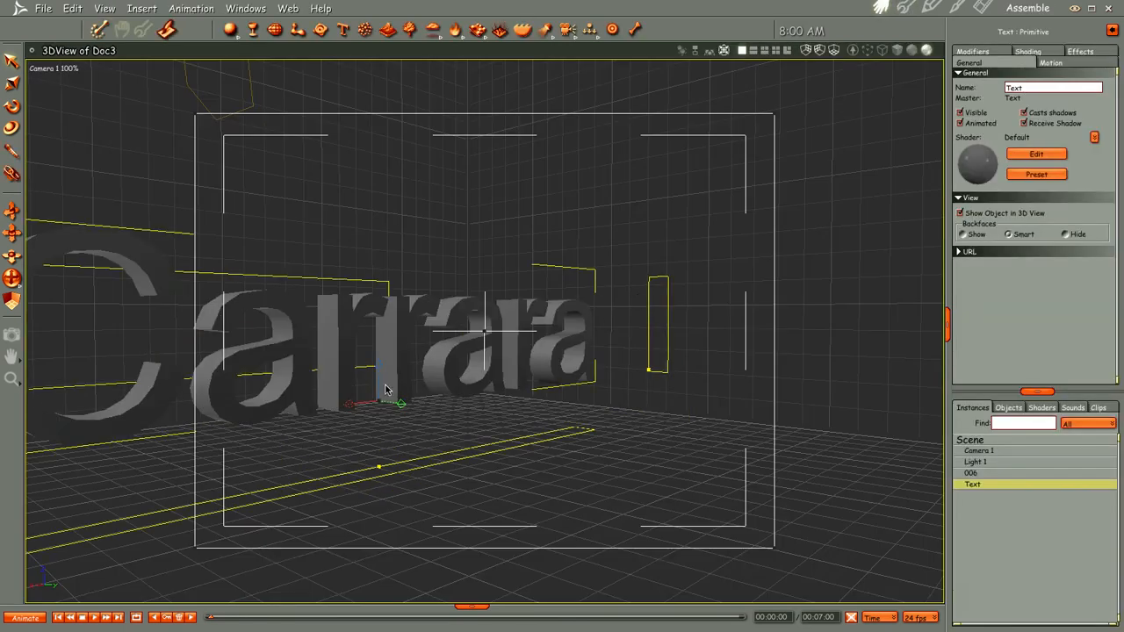
Step: Change the Carrara text's shader color to pure red and return to the Assemble room
scroll(344, 350, "down", 3)
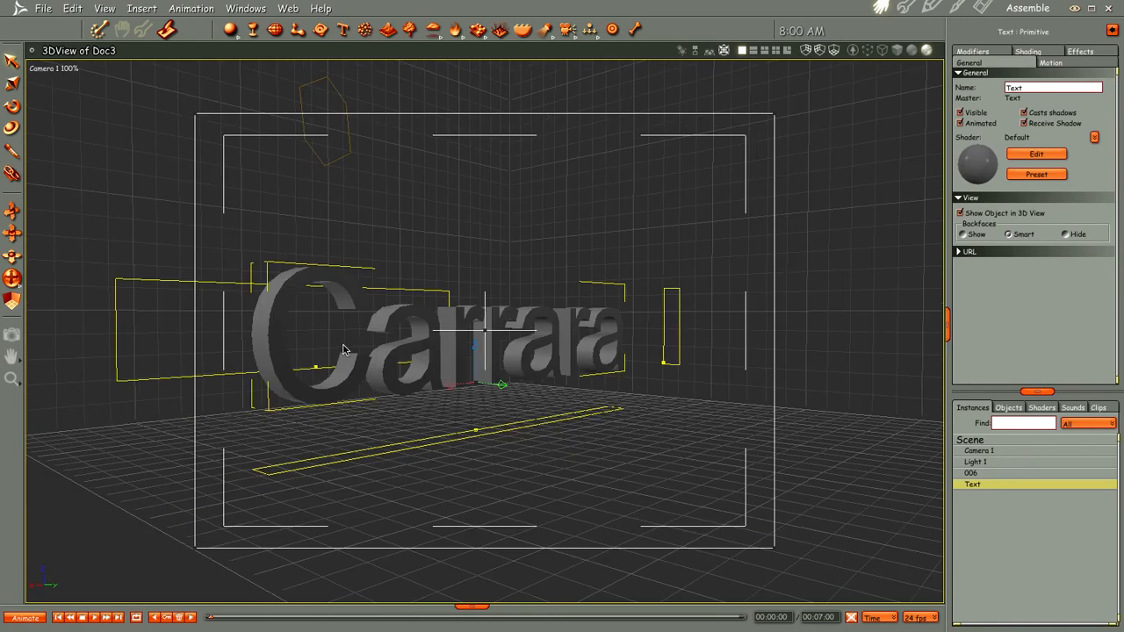
middle_click_drag(317, 369, 276, 372)
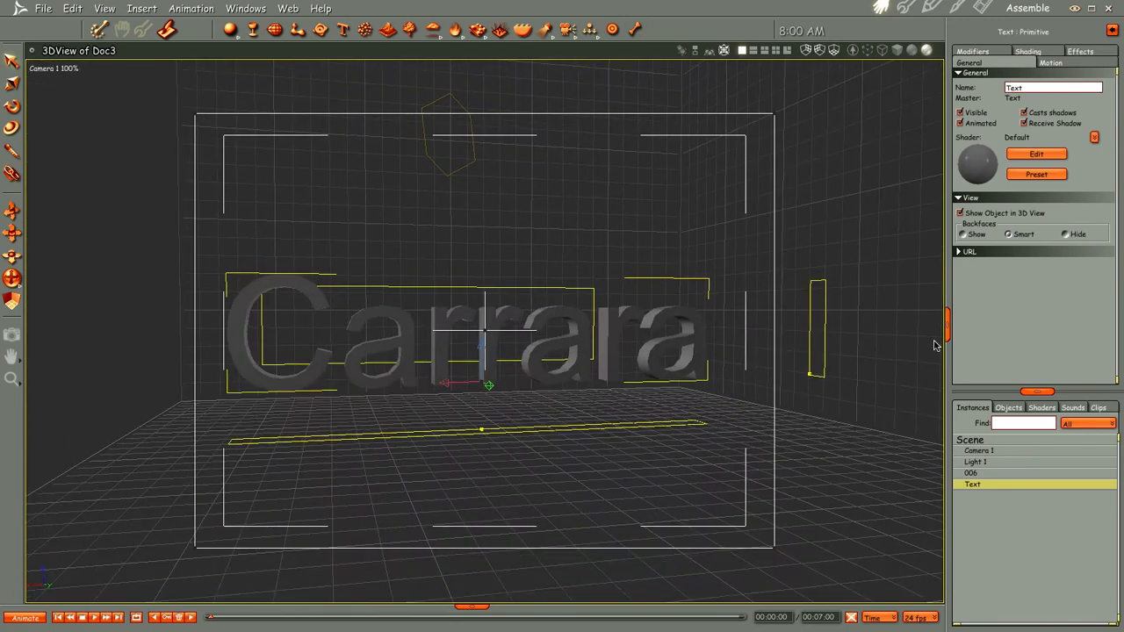
left_click(1026, 157)
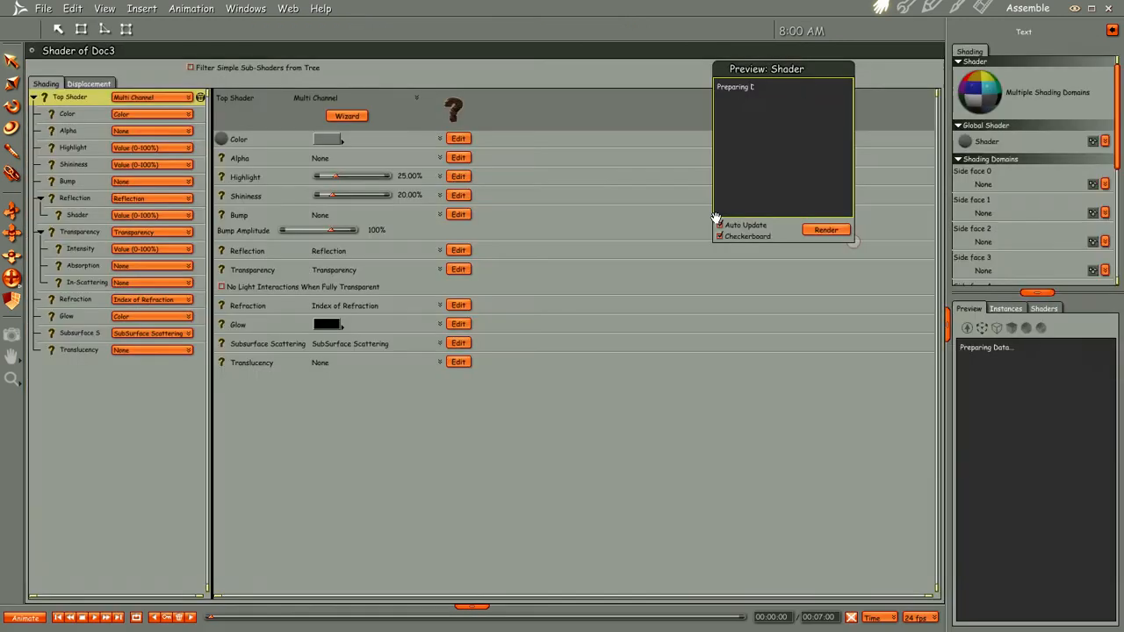
left_click(329, 140)
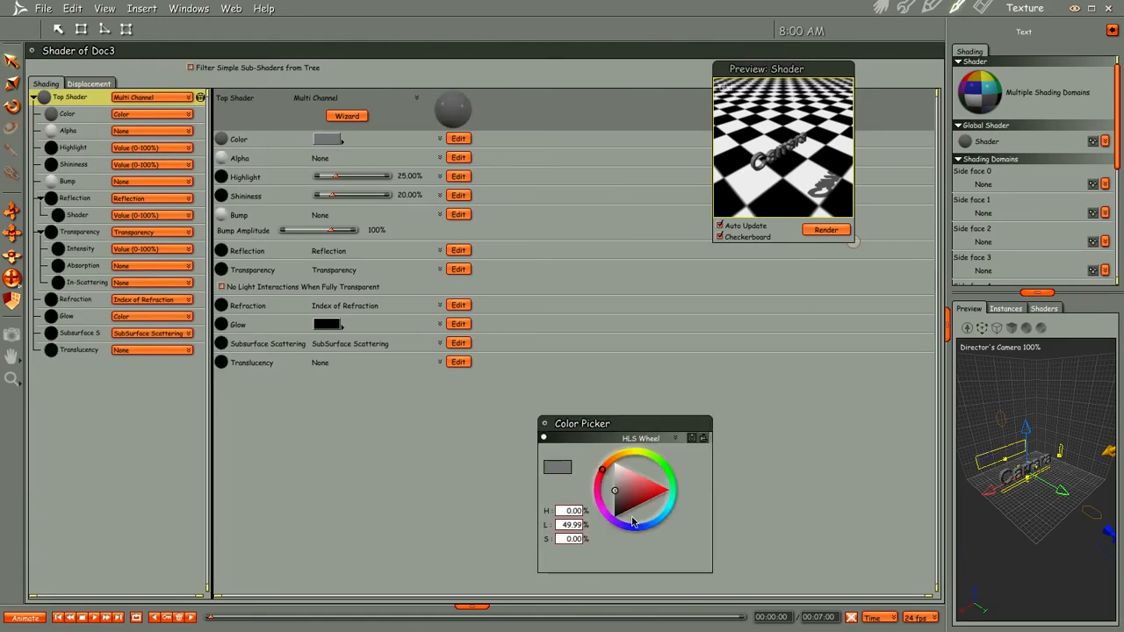
left_click(665, 490)
left_click(881, 8)
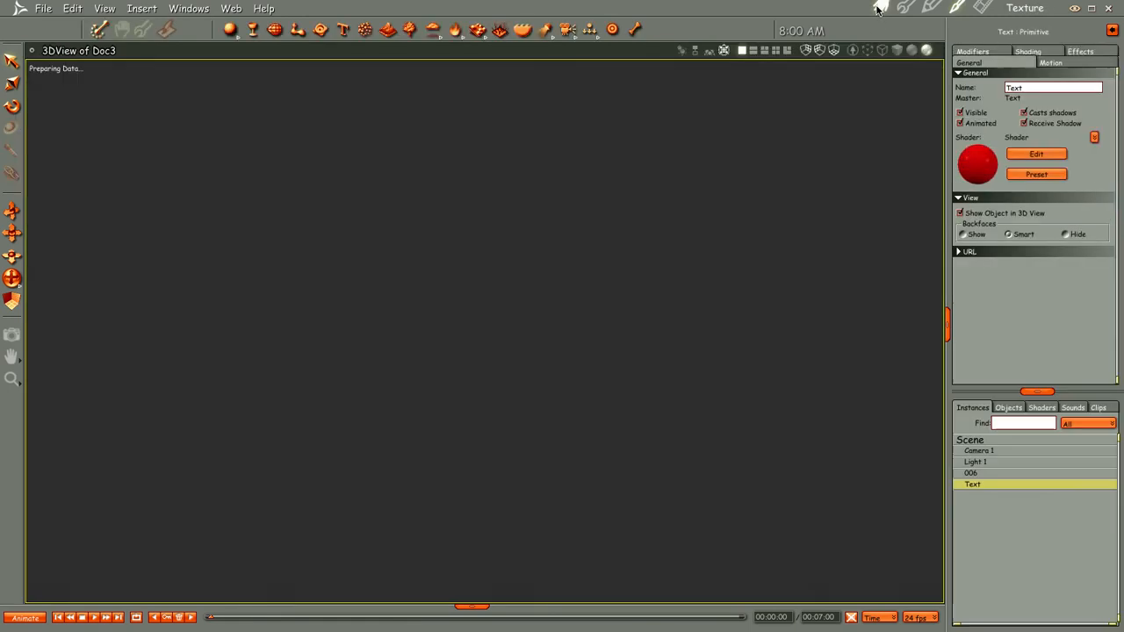
Step: Reopen the Carrara text for editing and try the Baghdad and Bauhaus 93 fonts on it
middle_click_drag(575, 417, 580, 419)
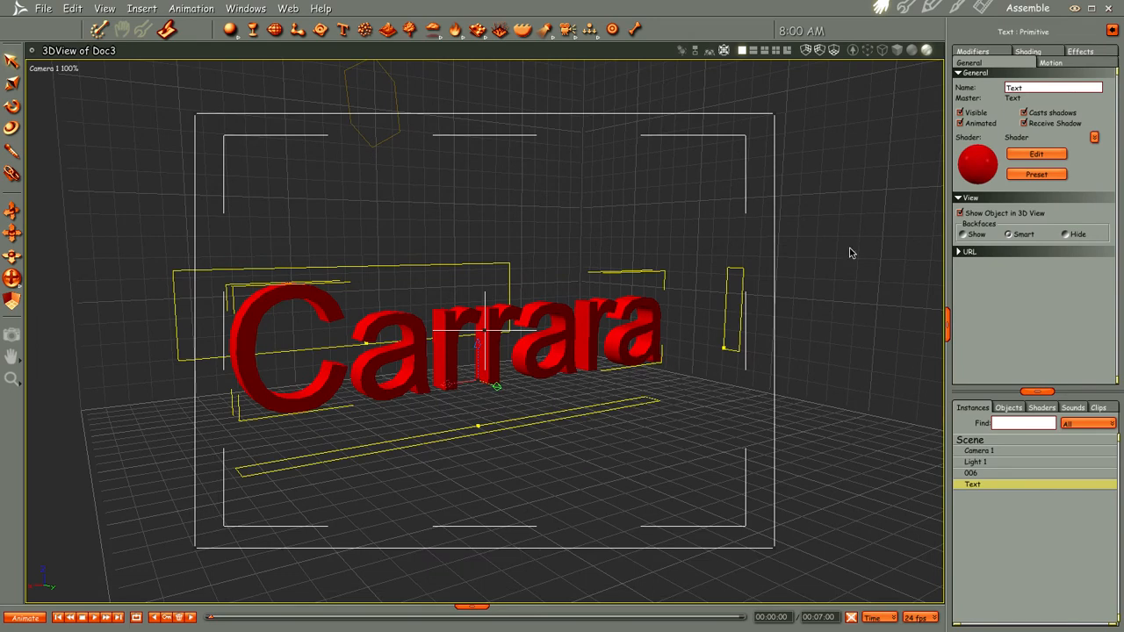
double_click(973, 486)
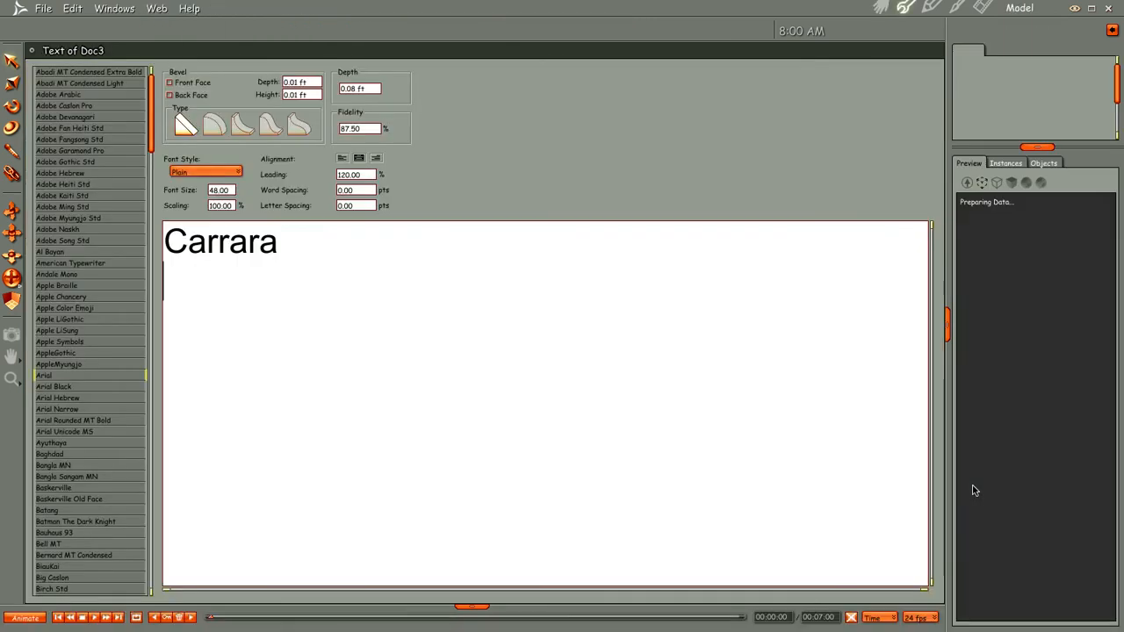
left_click(70, 454)
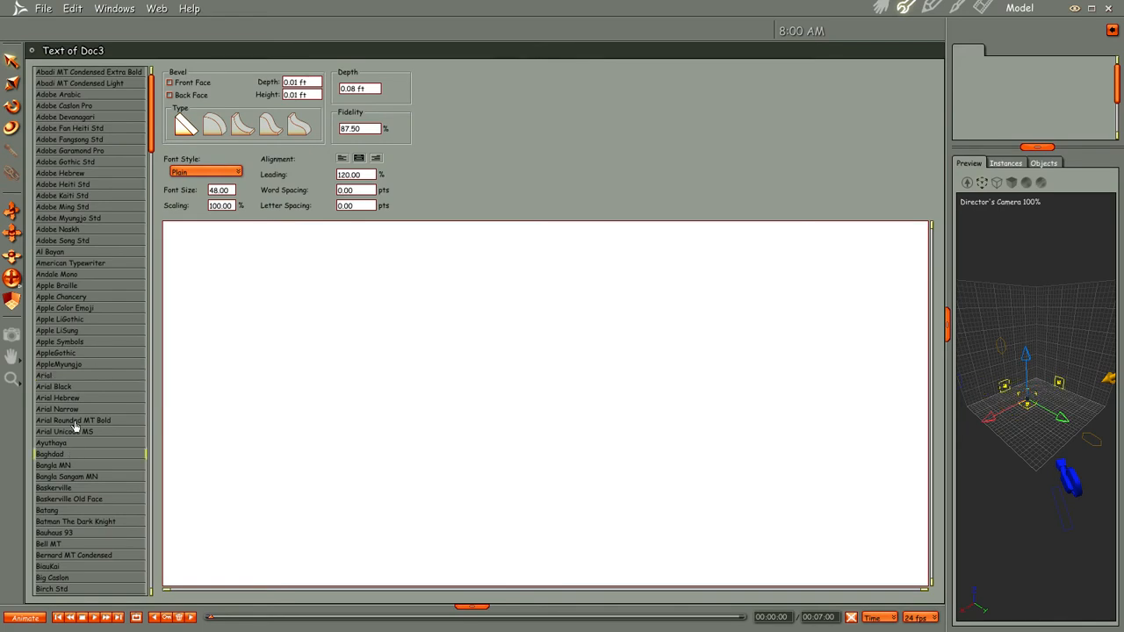
left_click_drag(151, 151, 151, 174)
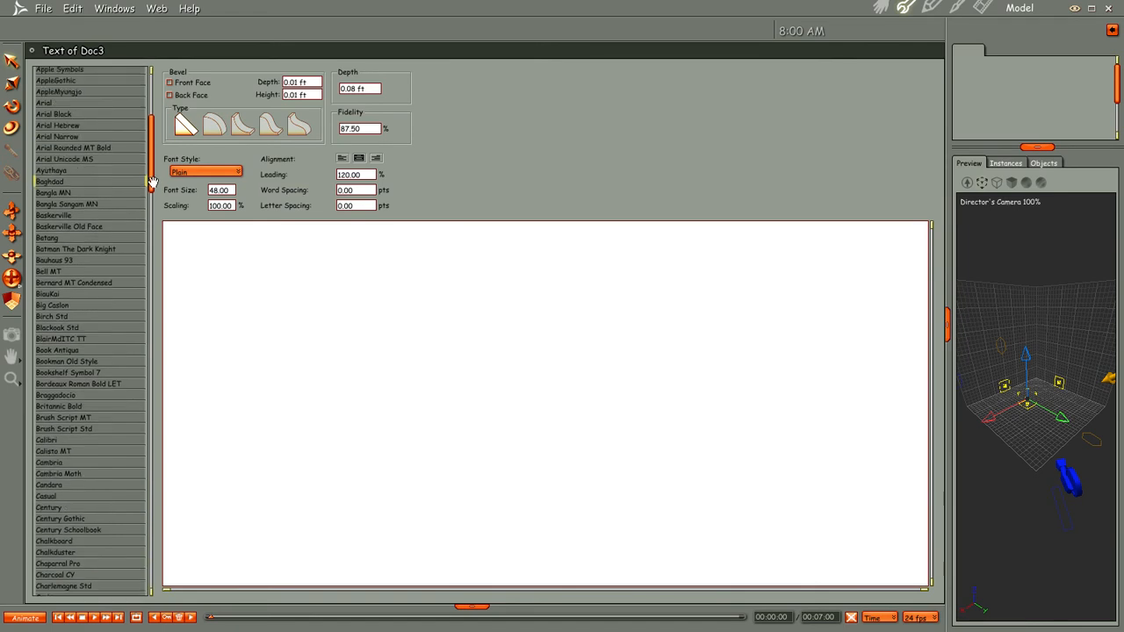
left_click(48, 261)
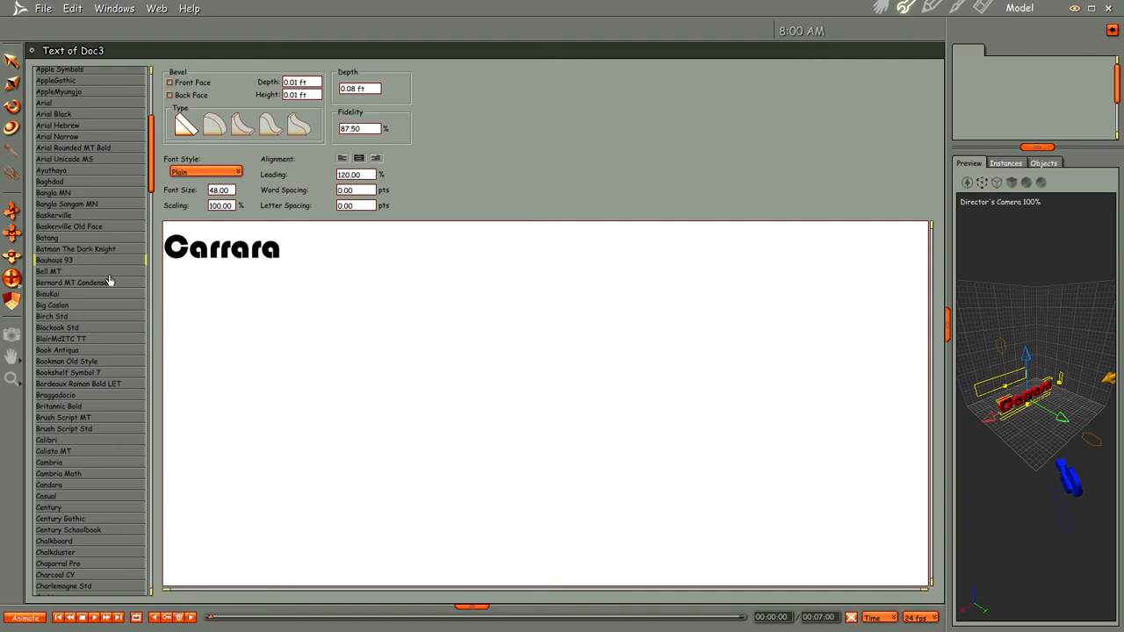
Step: Try the successive fonts from BiauKai through Brush Script Std on the Carrara text
left_click(53, 296)
left_click(56, 299)
key("Down")
key("Down")
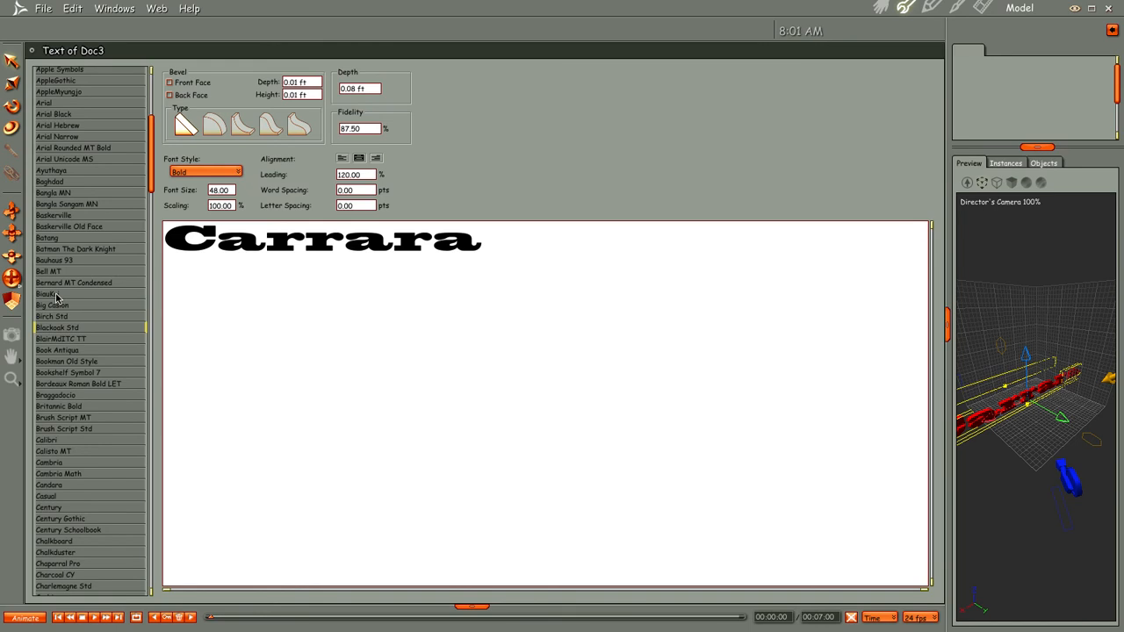
key("Down")
key("Down")
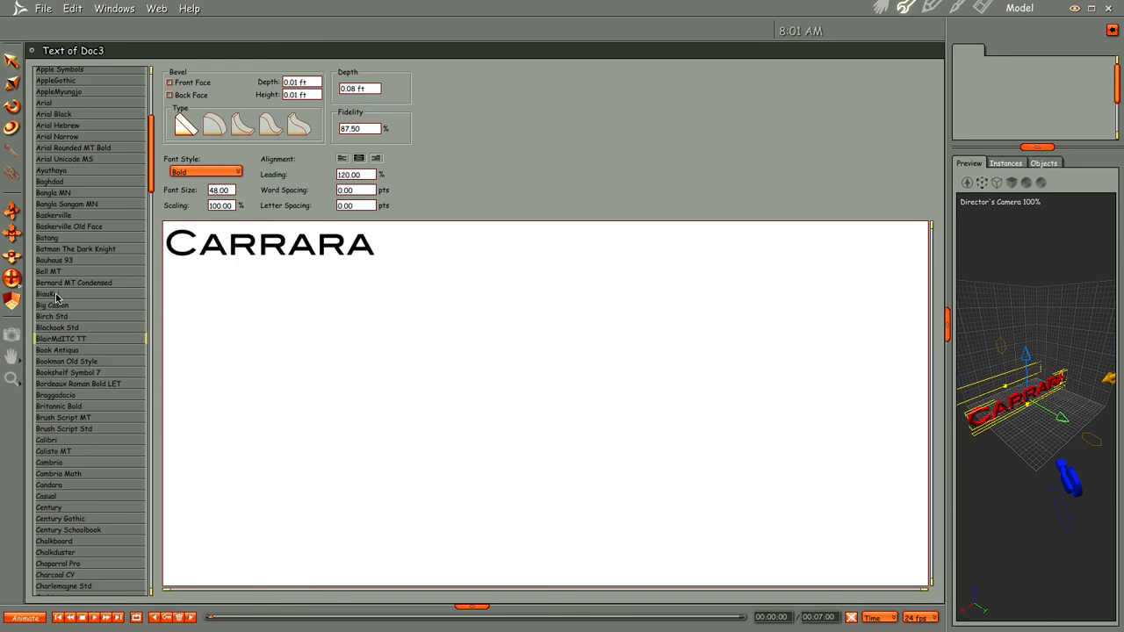
key("Down")
key("Down")
key("Down")
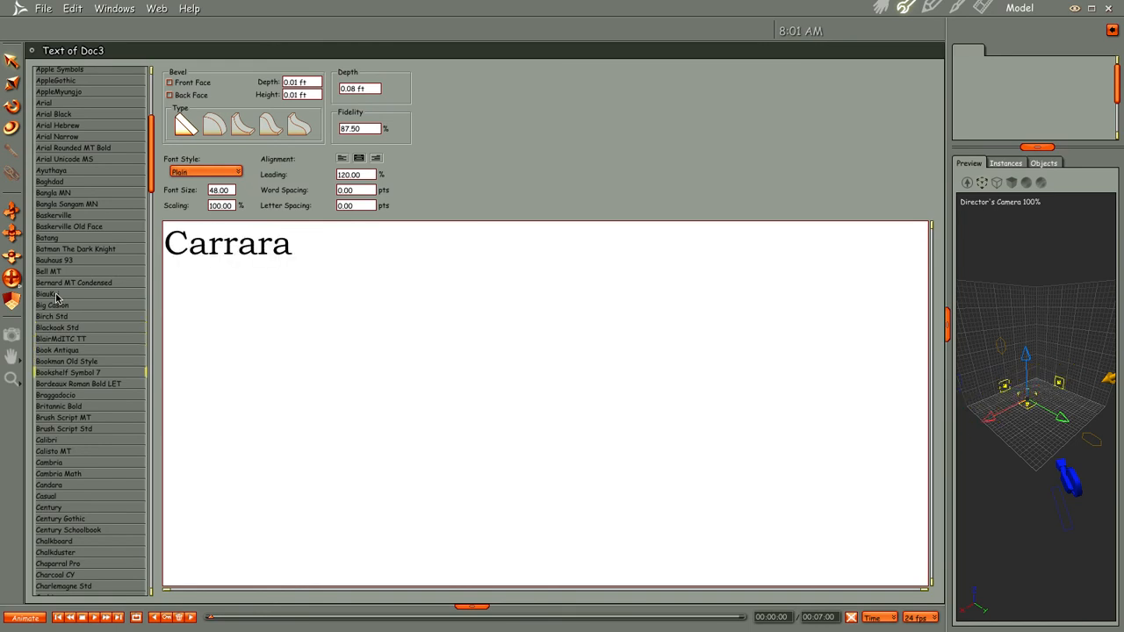
key("Down")
key("Down")
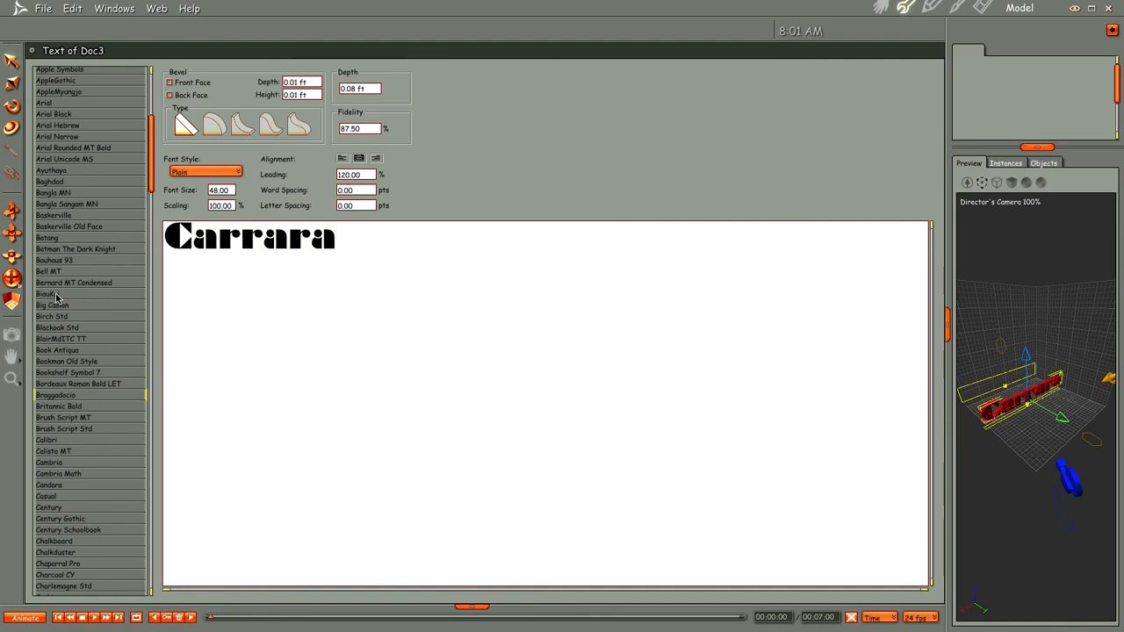
key("Down")
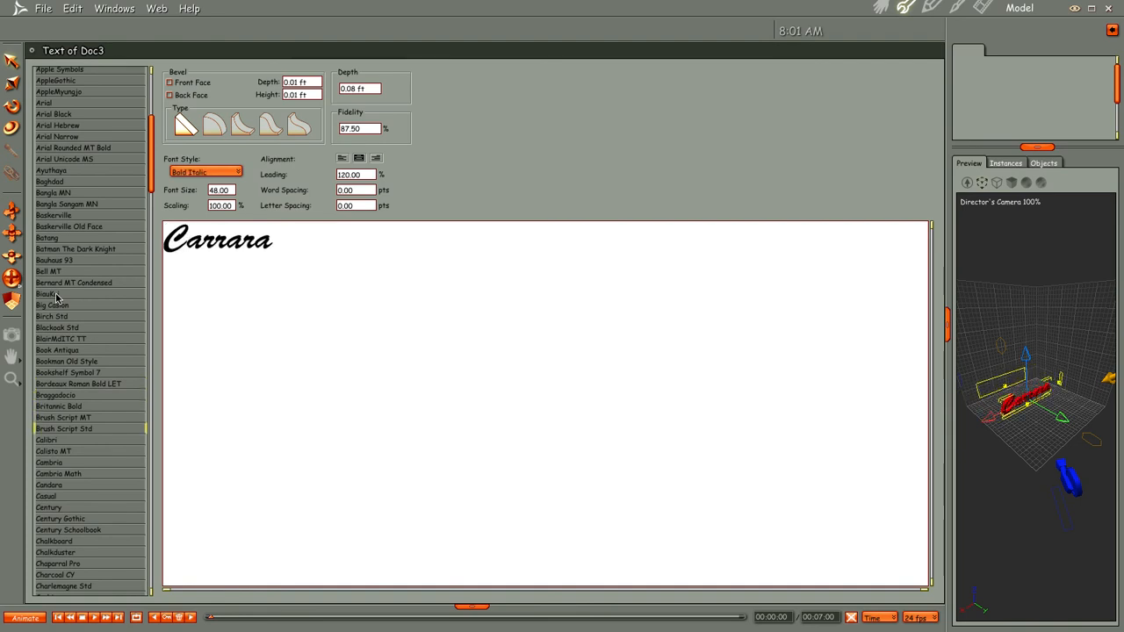
Step: Set the Carrara text's font to Rocket Script, then render the scene and return to the Assemble room
left_click_drag(148, 182, 148, 477)
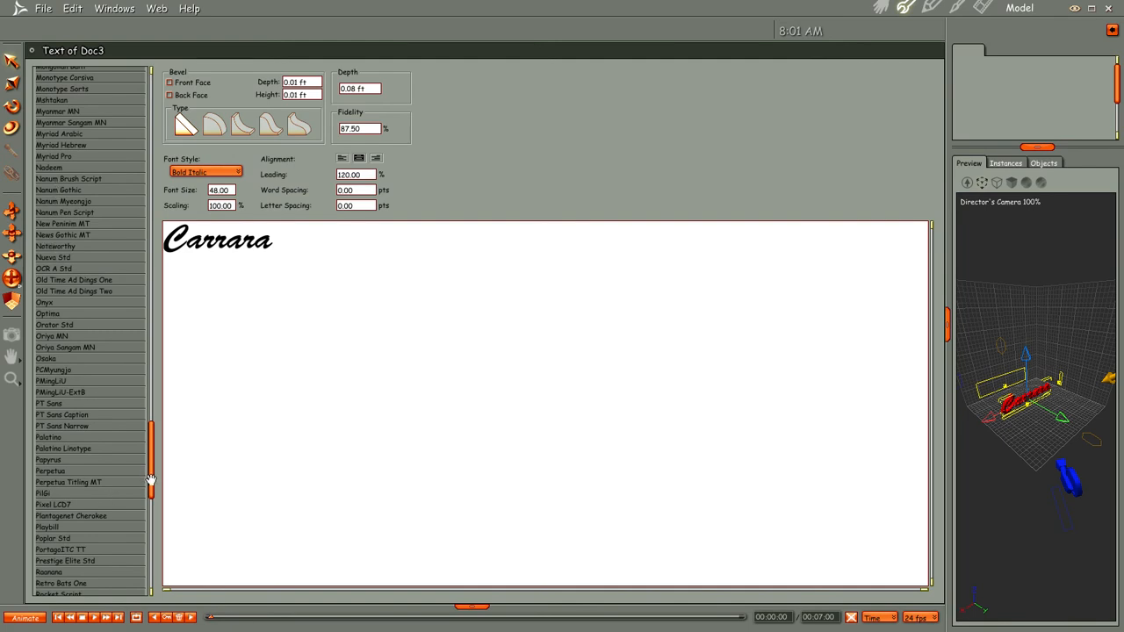
left_click_drag(150, 478, 150, 517)
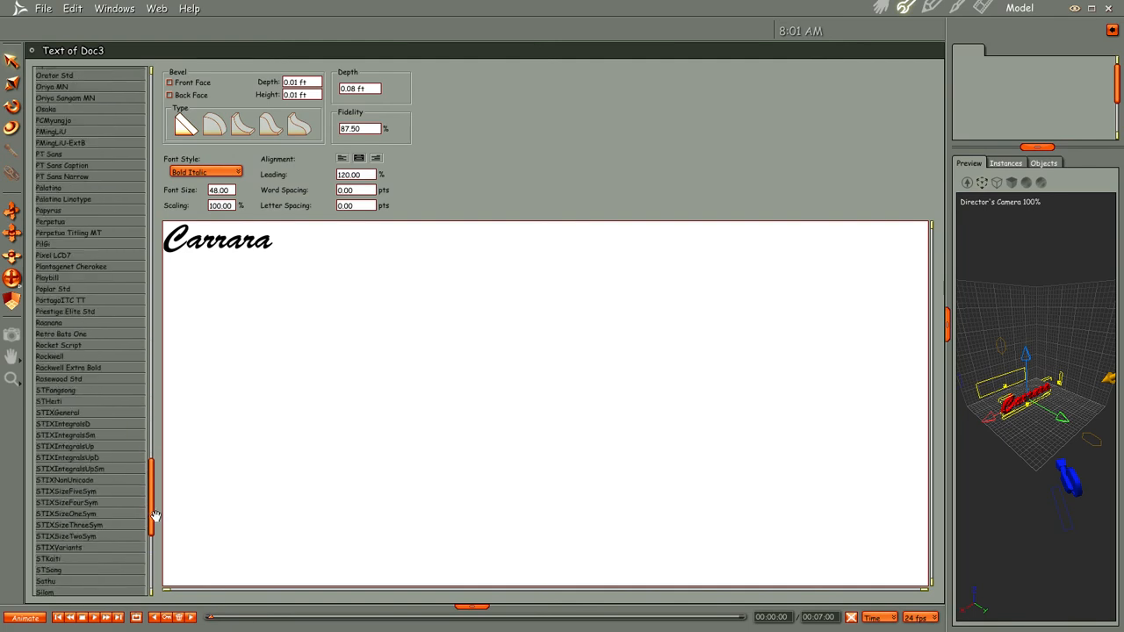
left_click(57, 346)
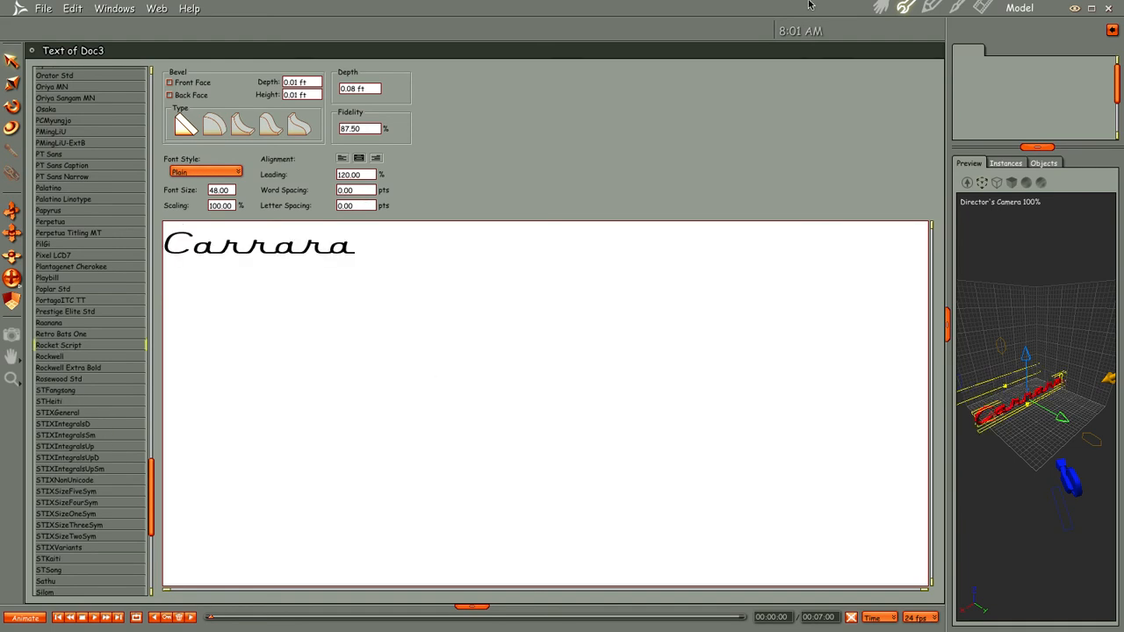
left_click(881, 7)
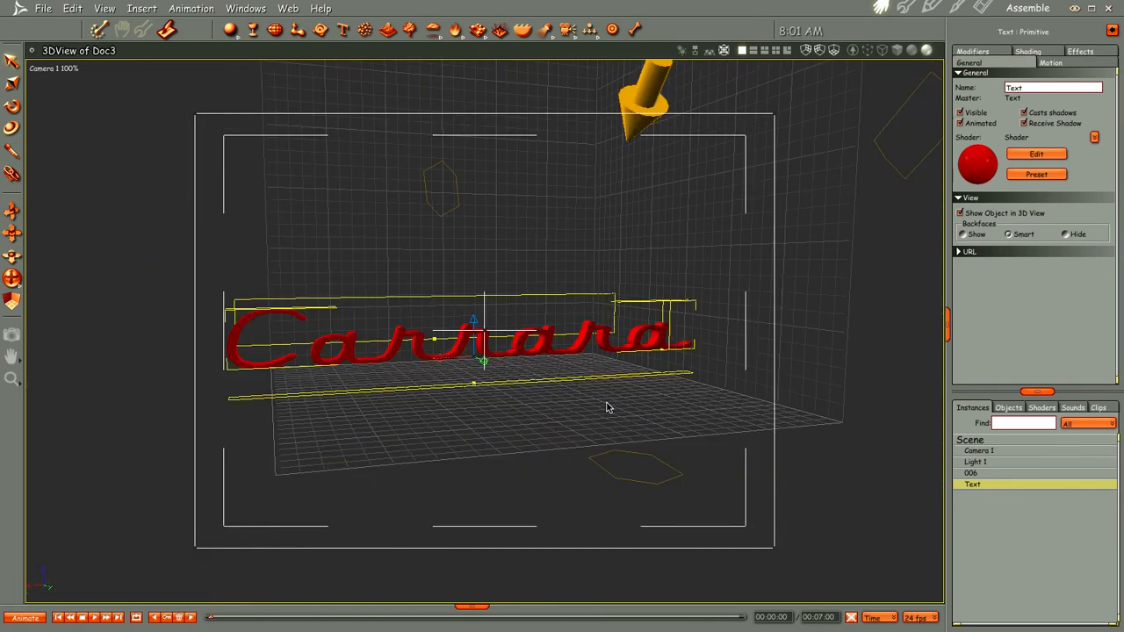
key("ctrl+r")
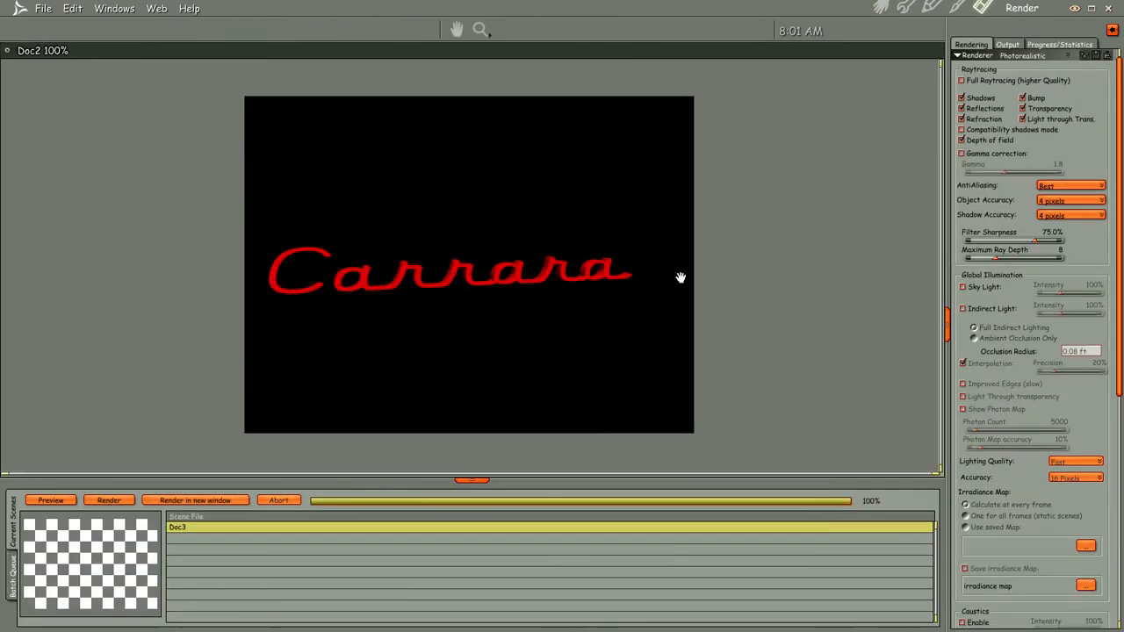
left_click(881, 7)
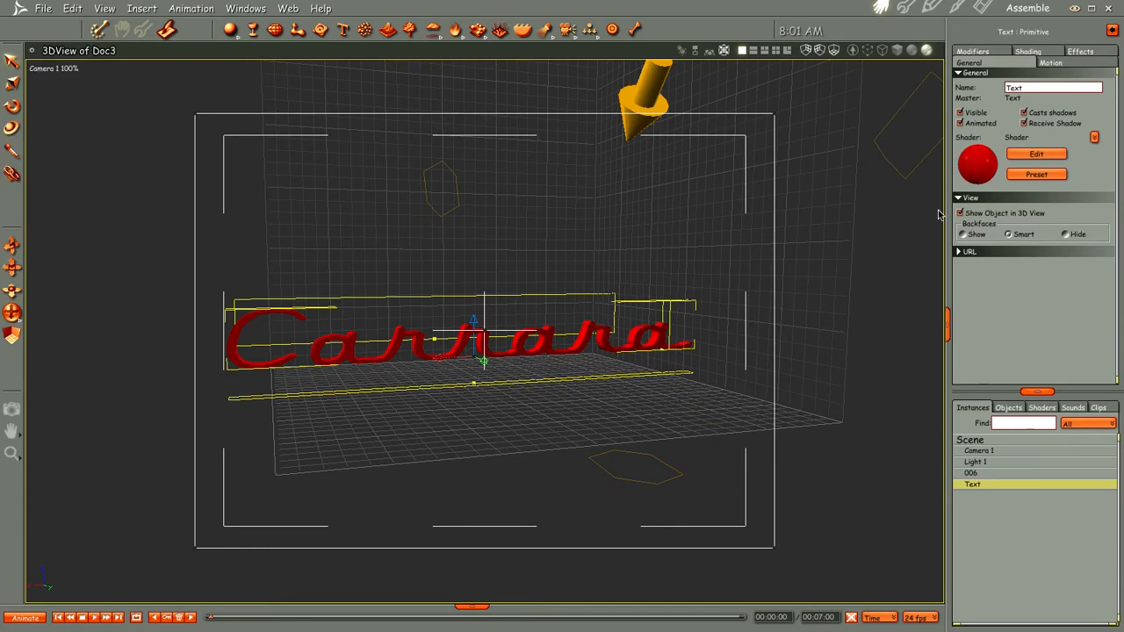
Step: Set the text's font to Wingdings, render it from an angled view and return to the Assemble room
double_click(597, 330)
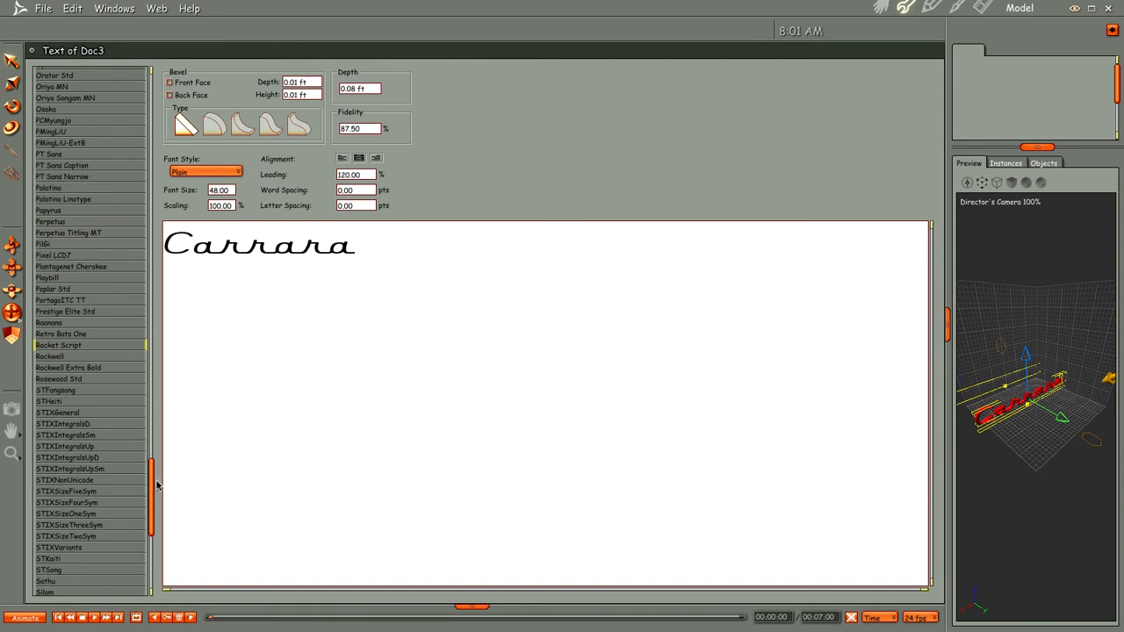
left_click_drag(152, 483, 148, 535)
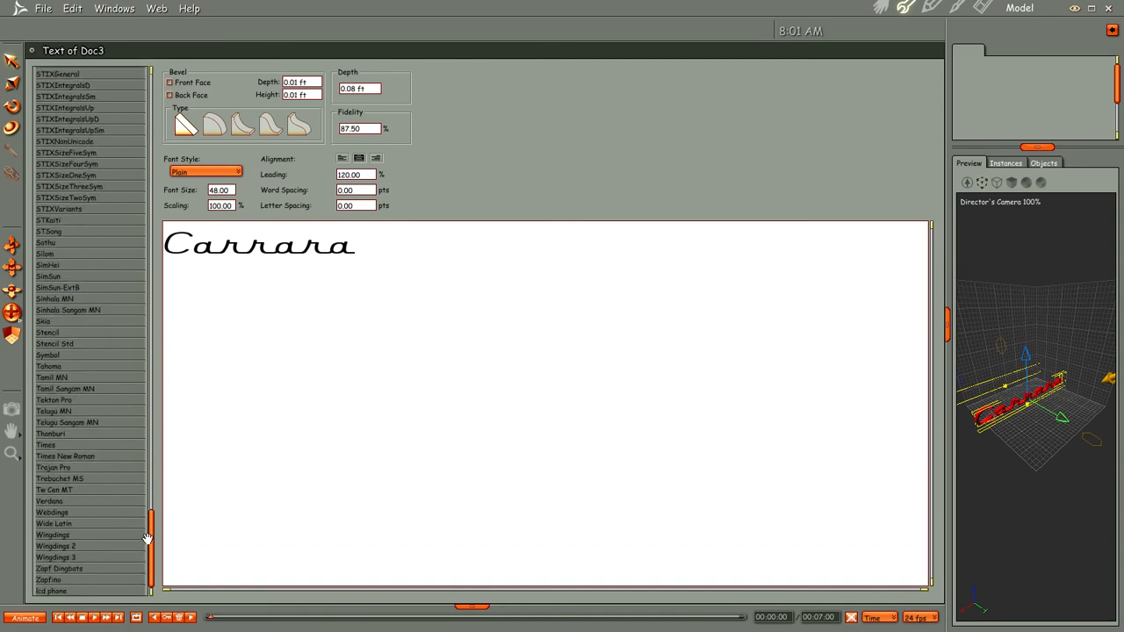
left_click(53, 536)
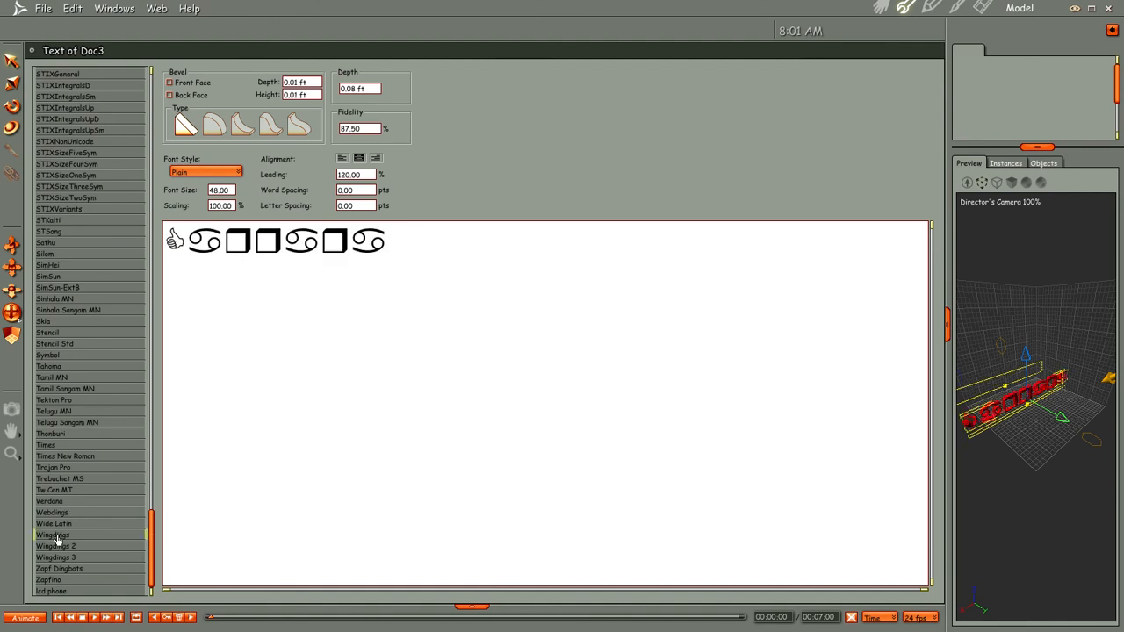
left_click(881, 7)
middle_click_drag(587, 367, 635, 377)
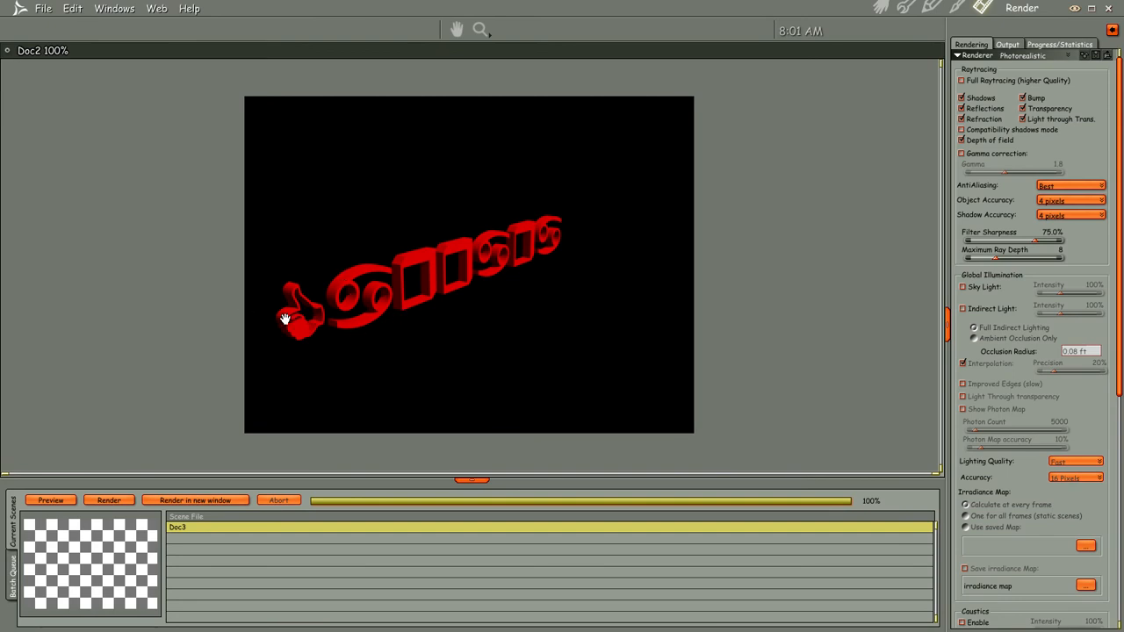
left_click(881, 8)
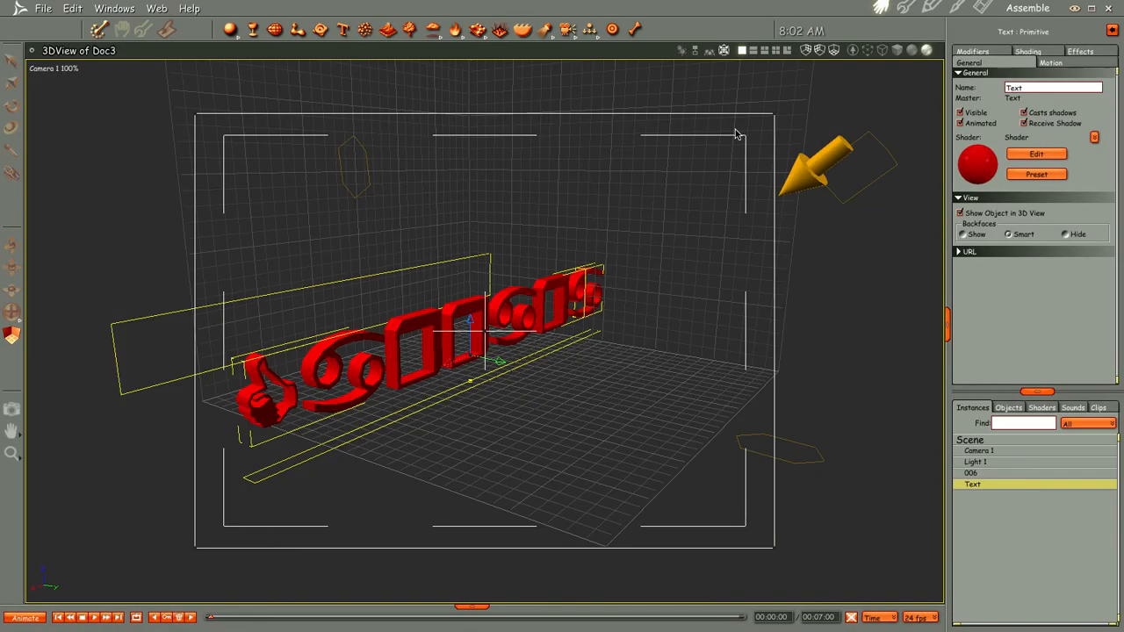
Step: Set the text's font to Retro Bats One, render it from a near-frontal view and return to the Assemble room
double_click(972, 486)
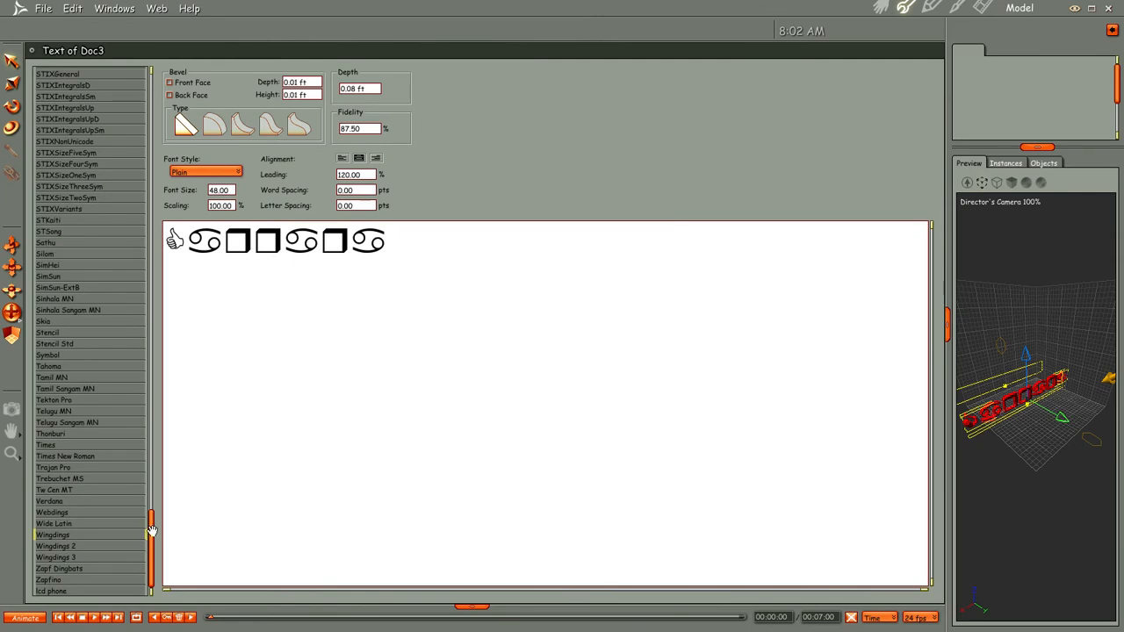
left_click_drag(150, 529, 149, 477)
left_click(68, 353)
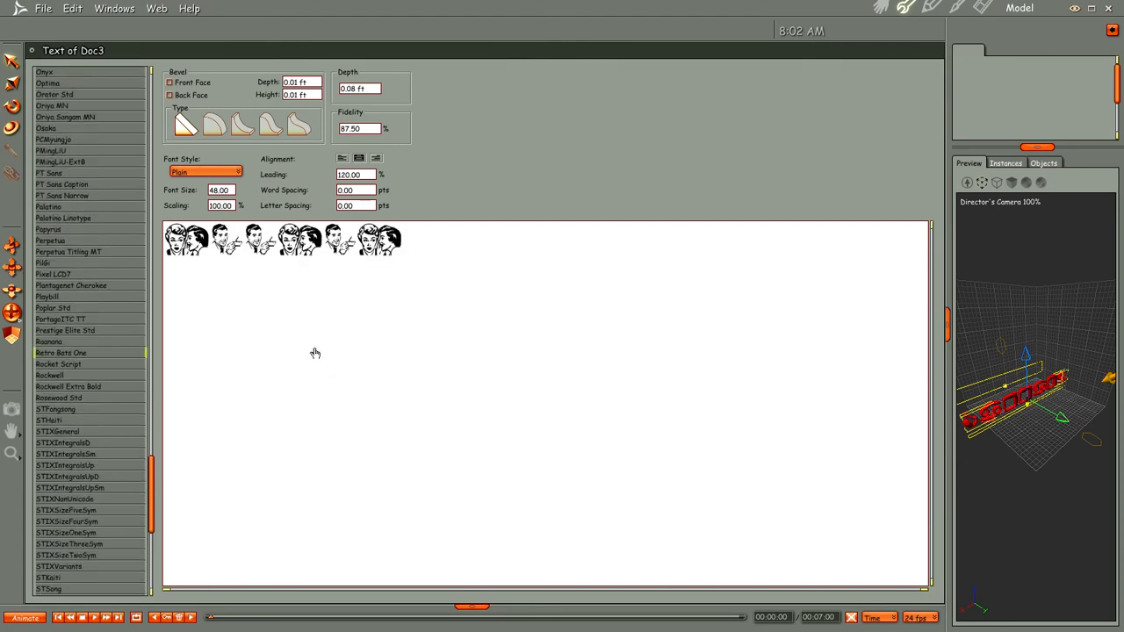
left_click(881, 7)
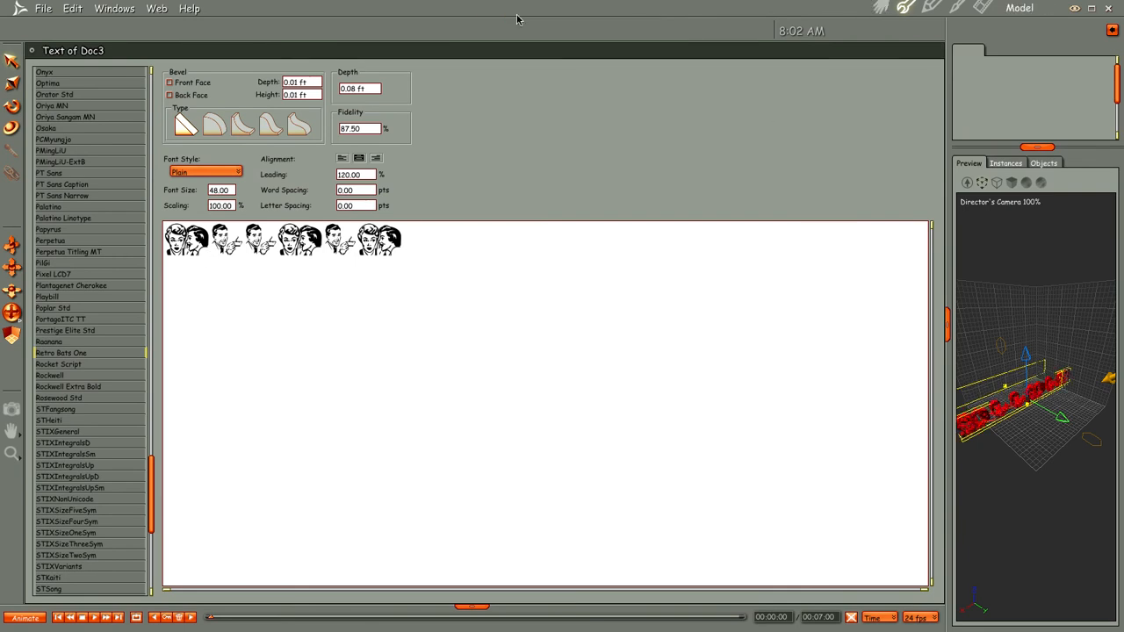
left_click(881, 7)
middle_click_drag(707, 382, 636, 368)
key("ctrl+r")
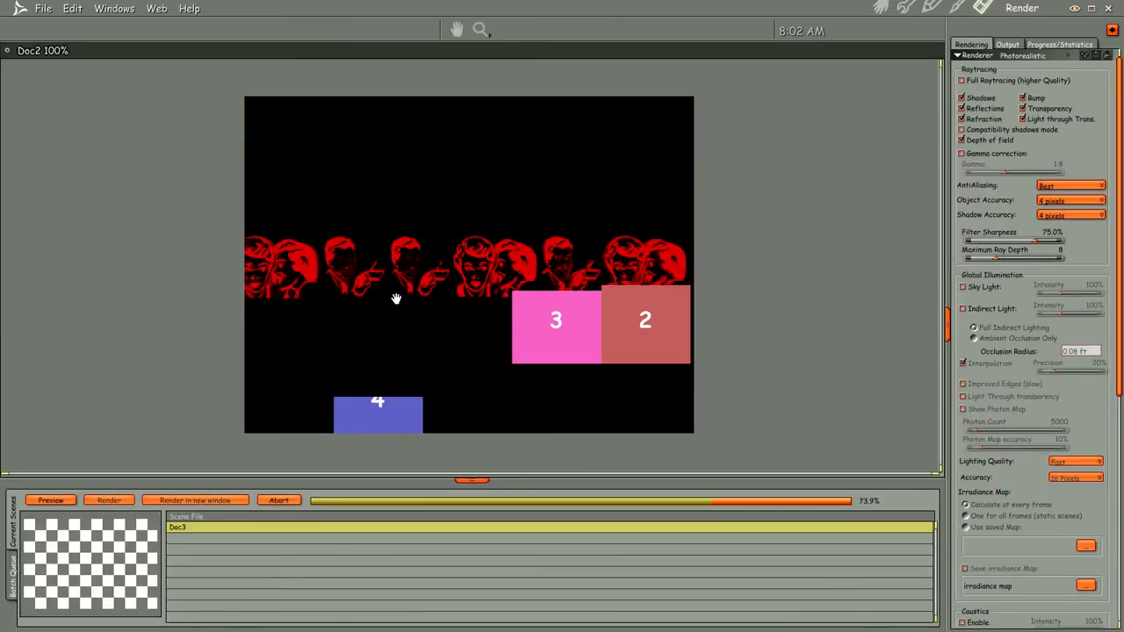
left_click(880, 7)
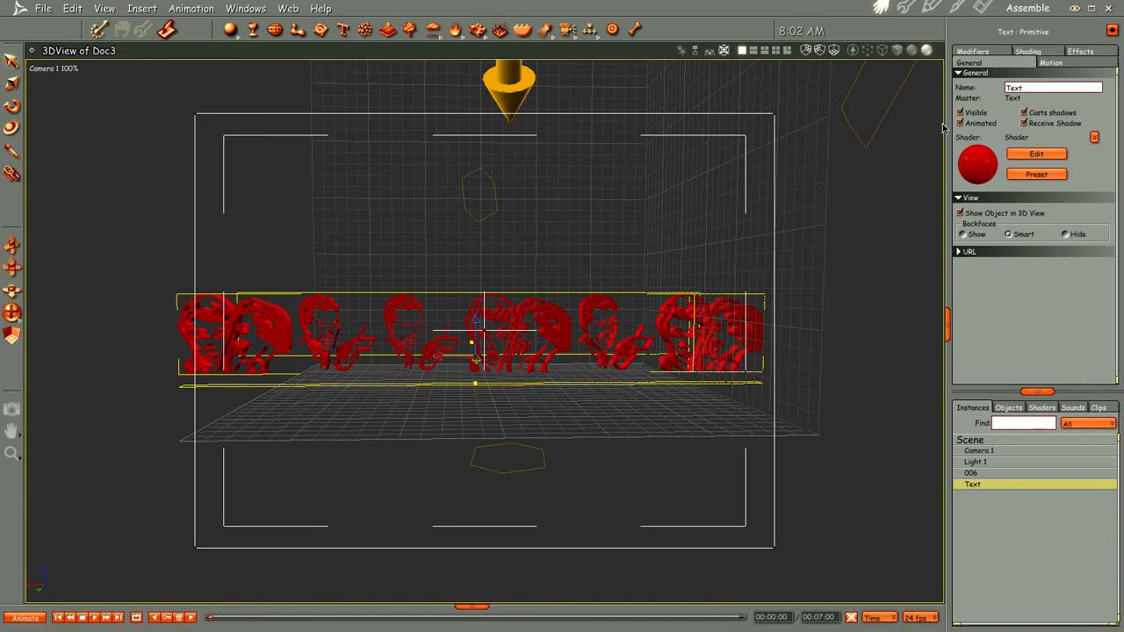
double_click(974, 486)
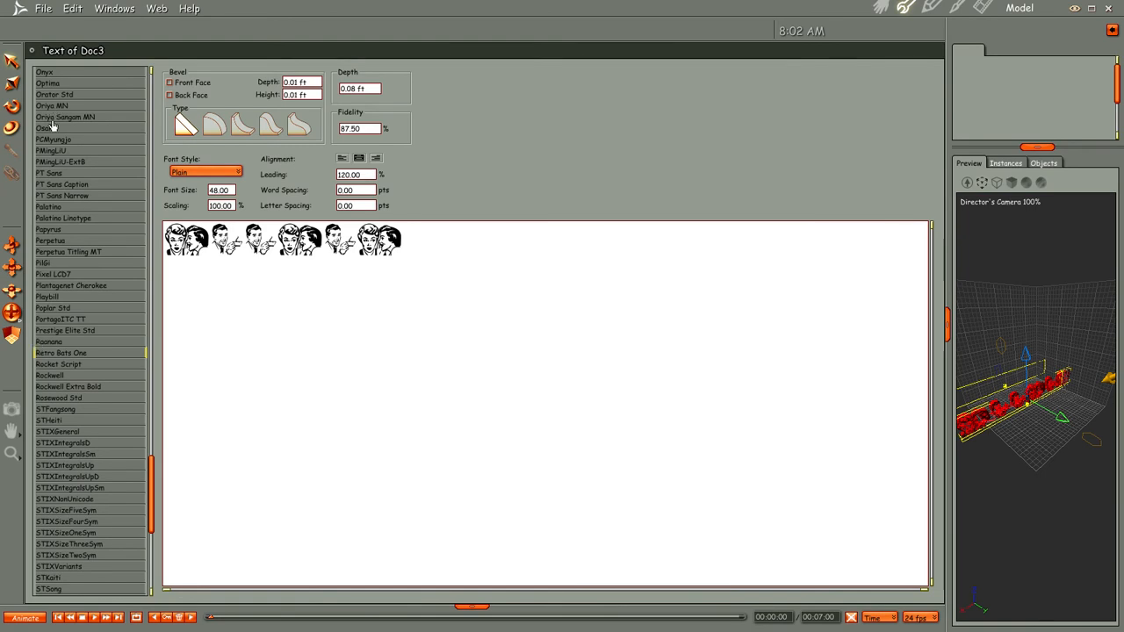
left_click(880, 7)
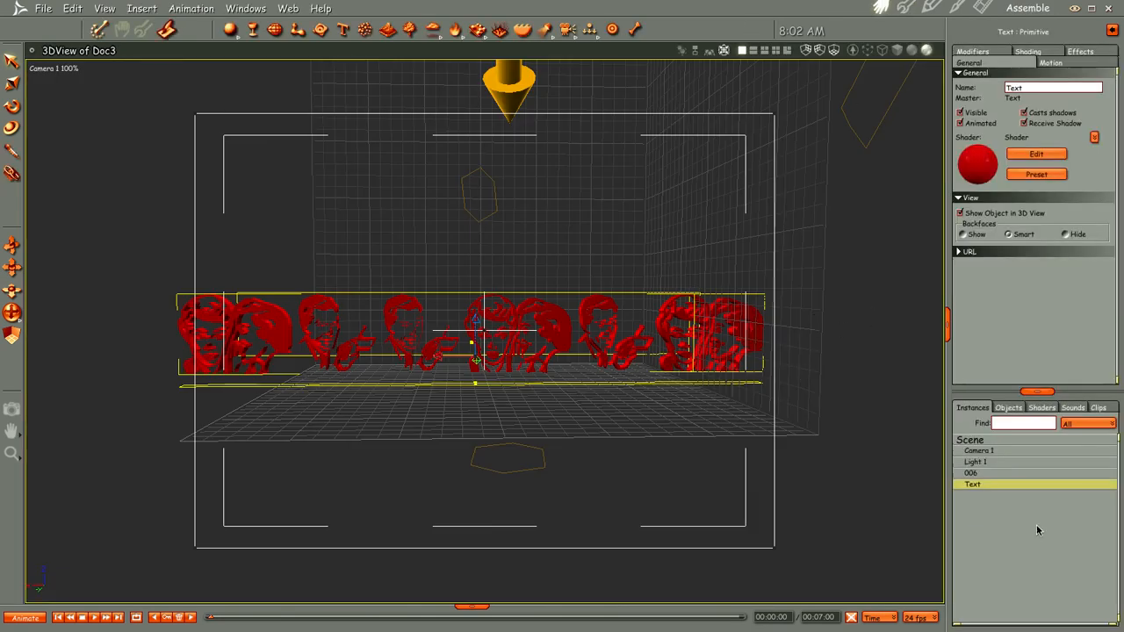
Step: Give the scene a Bi Gradient backdrop with the horizon at 90°, then render it and return to the Assemble room
left_click(980, 440)
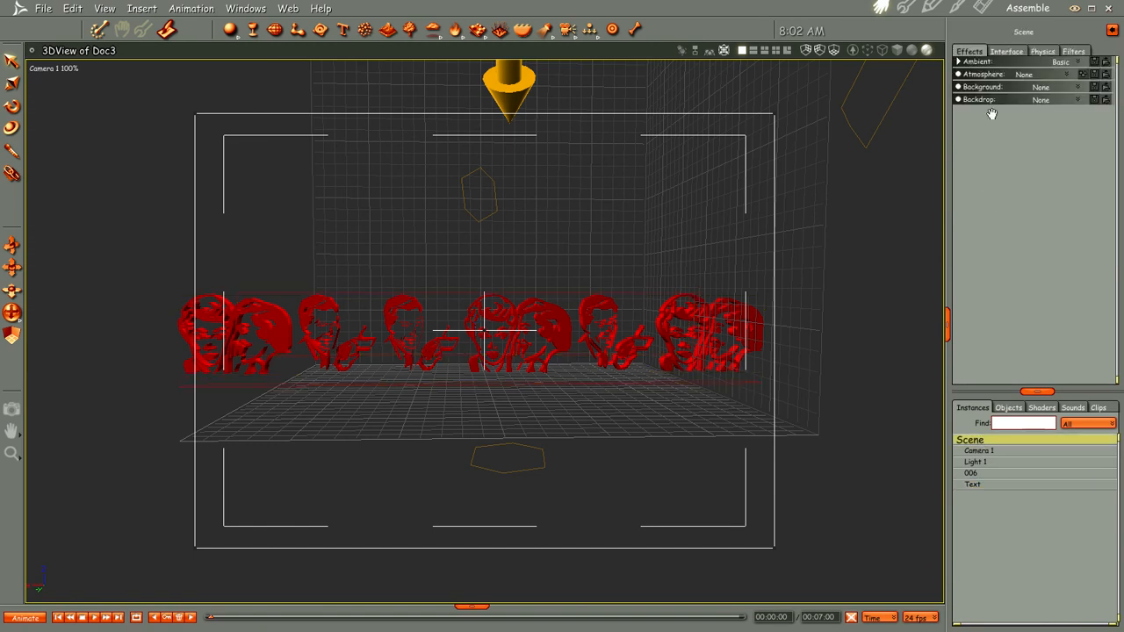
left_click(1045, 99)
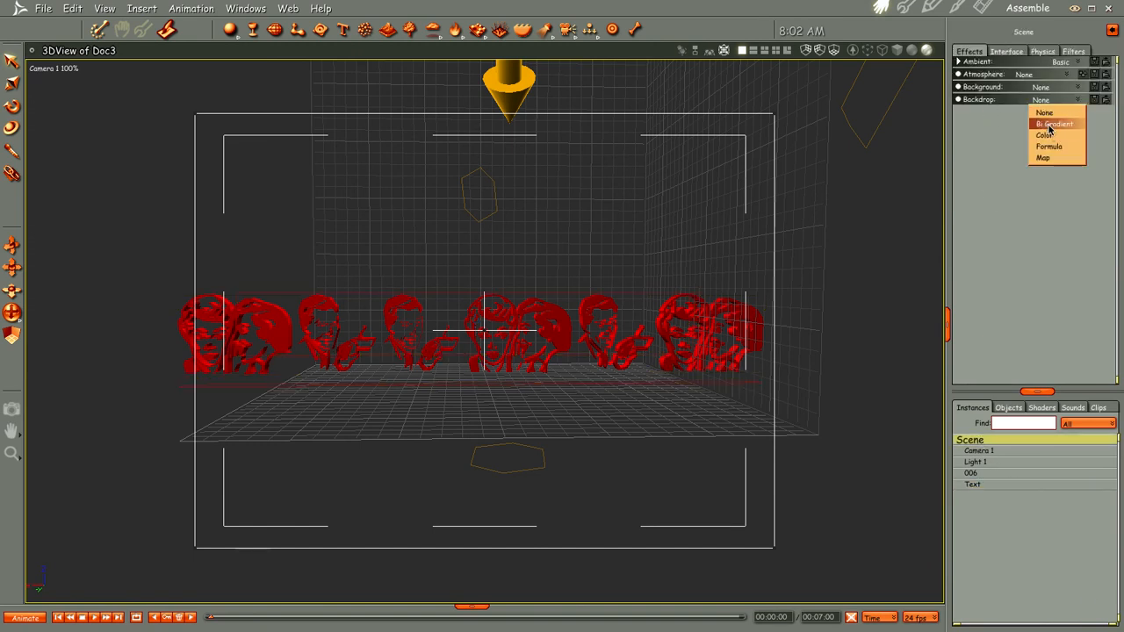
left_click(1045, 125)
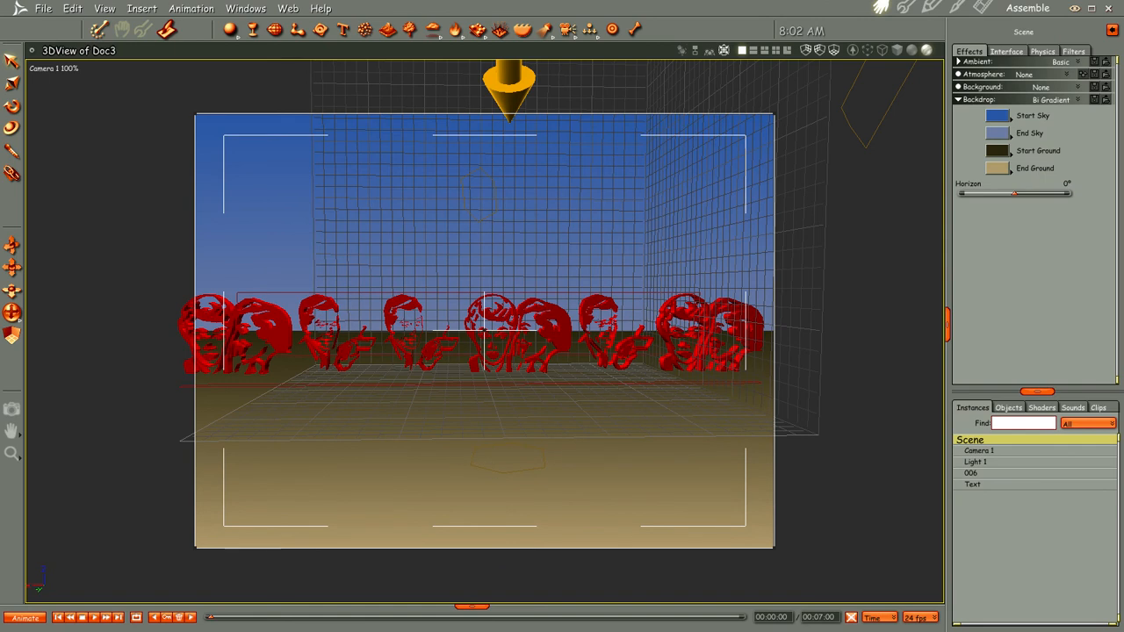
left_click_drag(1014, 196, 1068, 194)
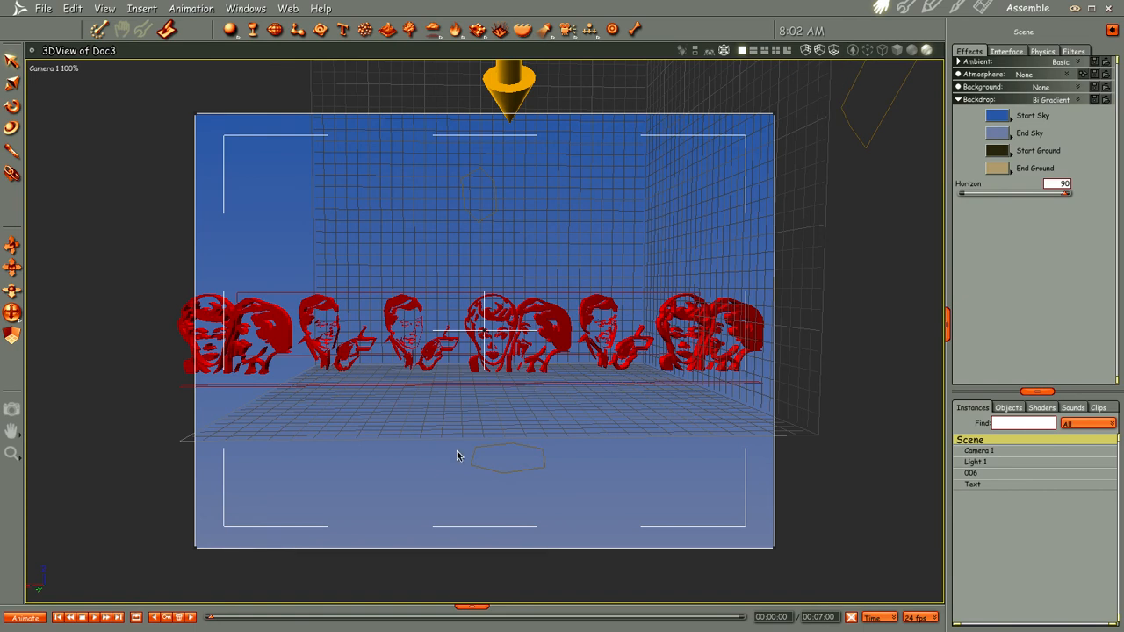
key("ctrl+5")
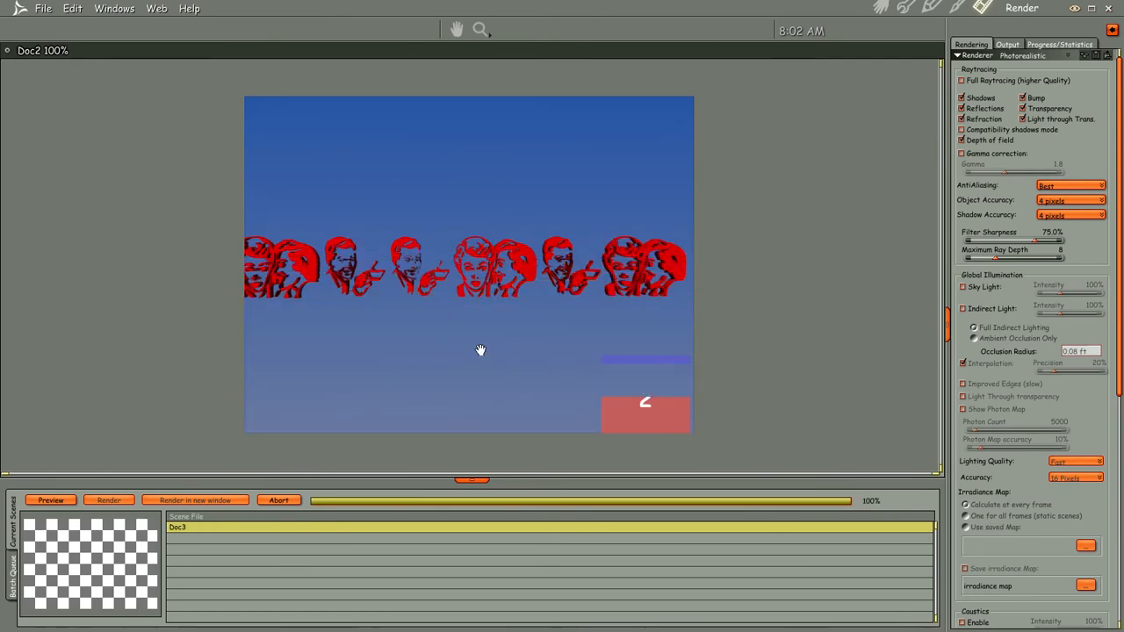
left_click(878, 8)
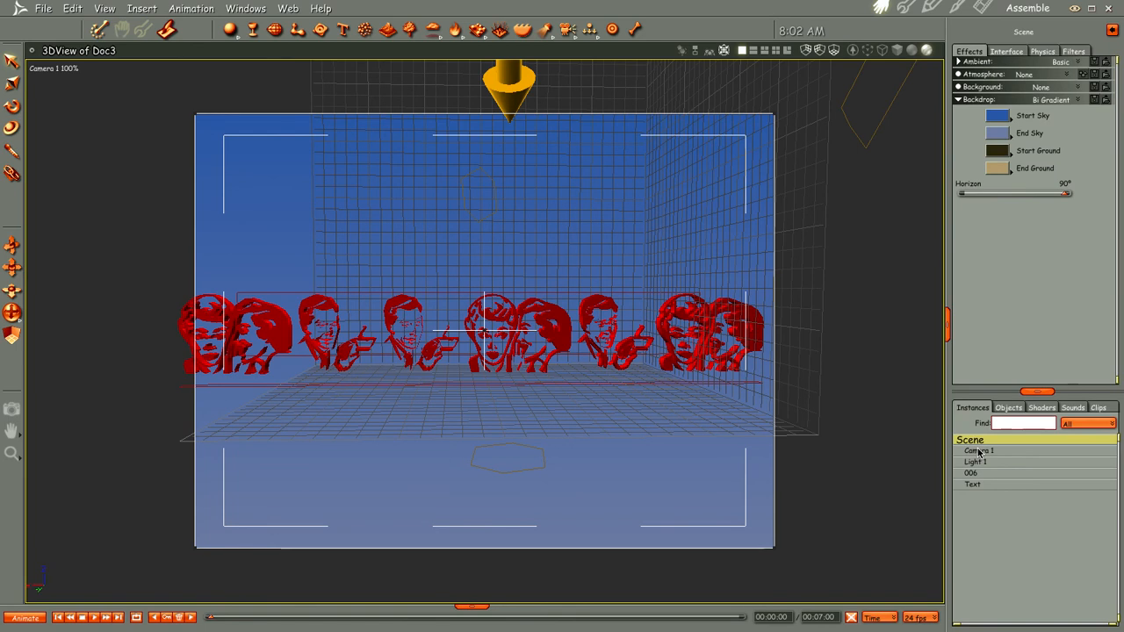
Step: Try Brush Script MT on the whole text, then set its font to Arial and return to the Assemble room
double_click(975, 485)
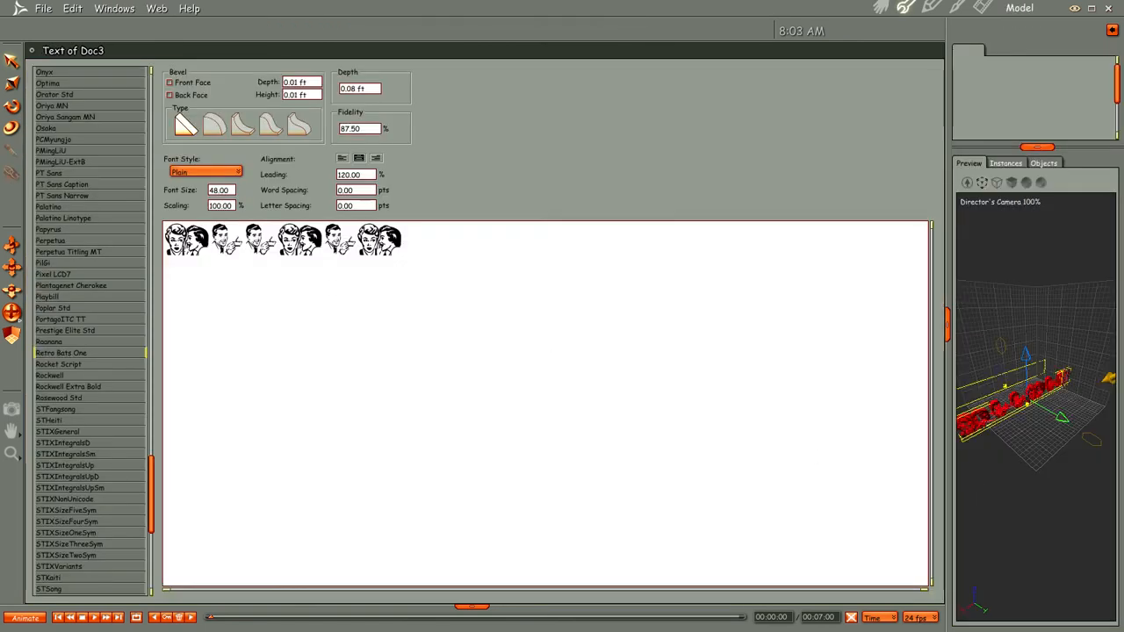
key("ctrl+a")
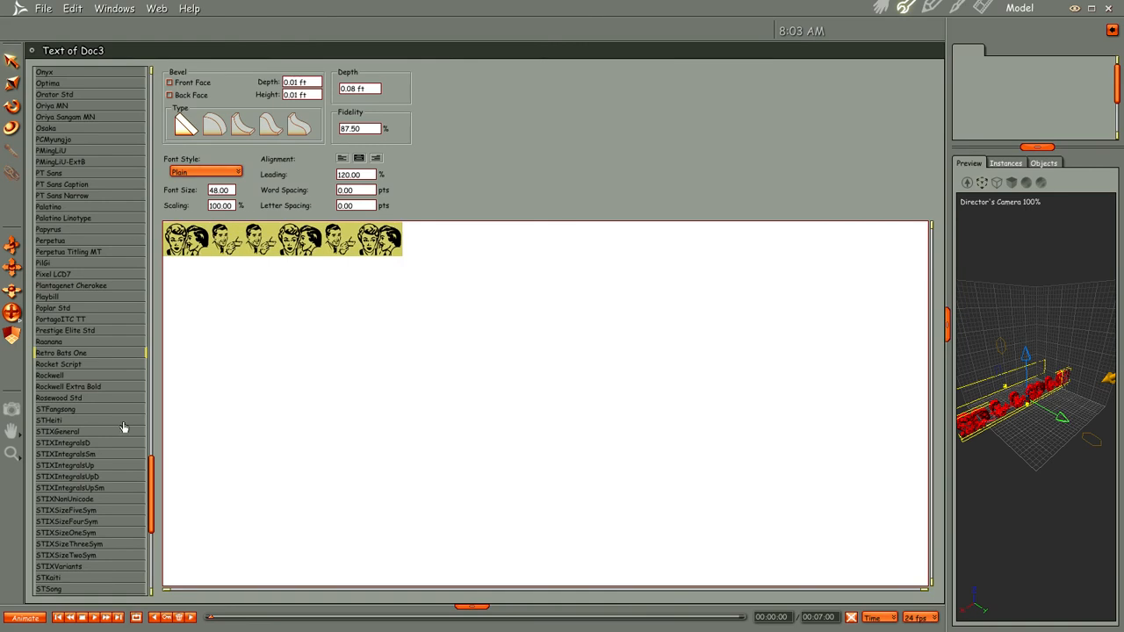
left_click_drag(148, 496, 144, 176)
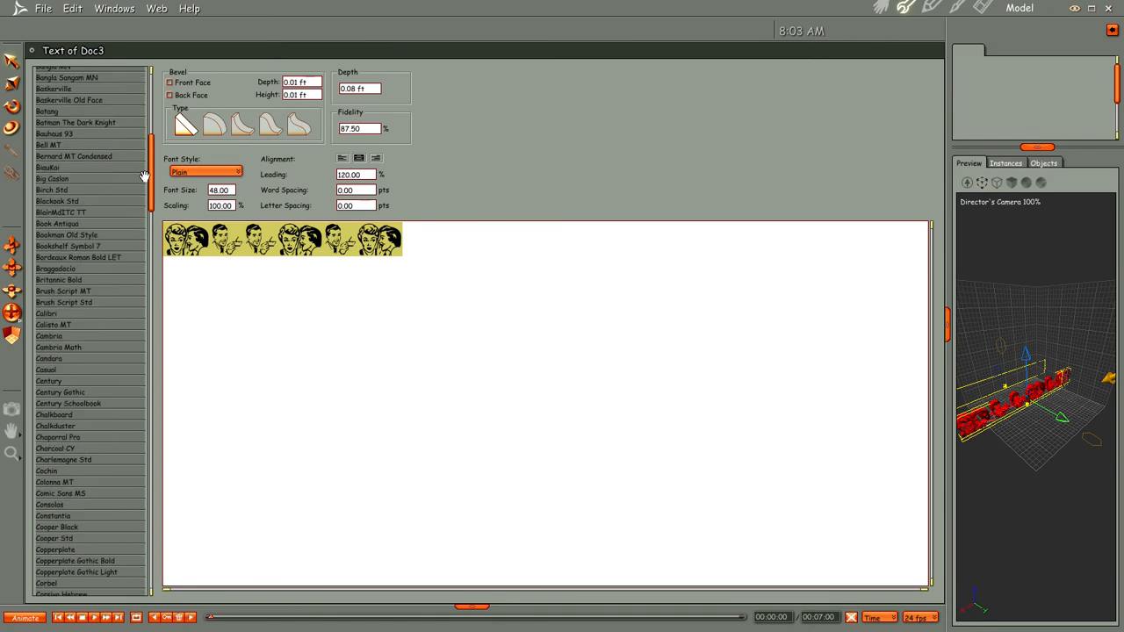
left_click(82, 295)
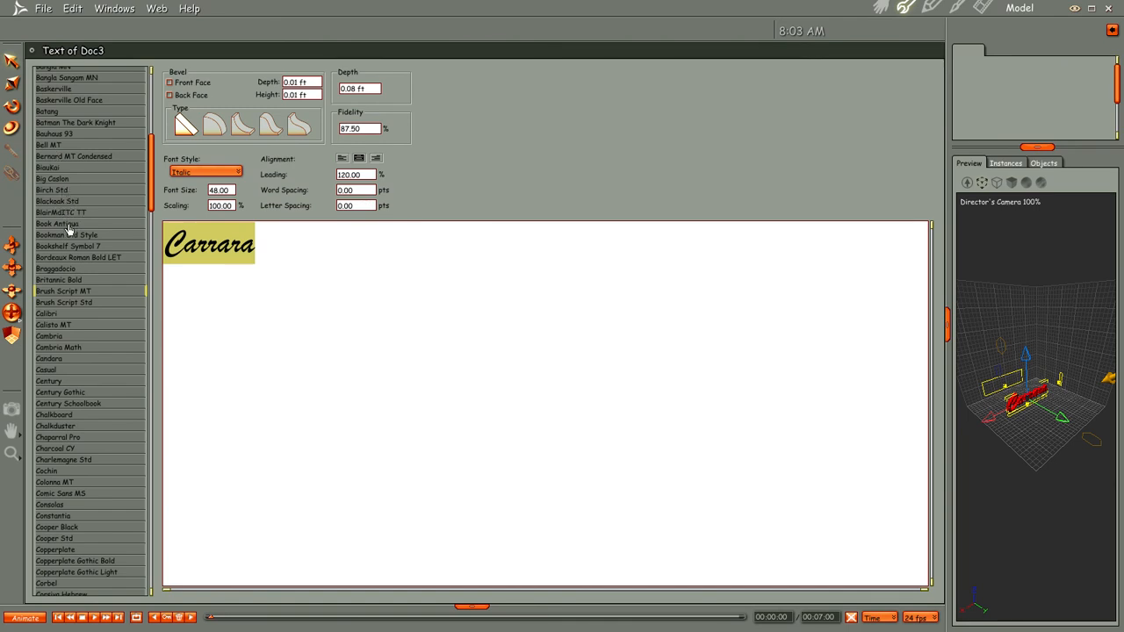
left_click_drag(151, 180, 149, 79)
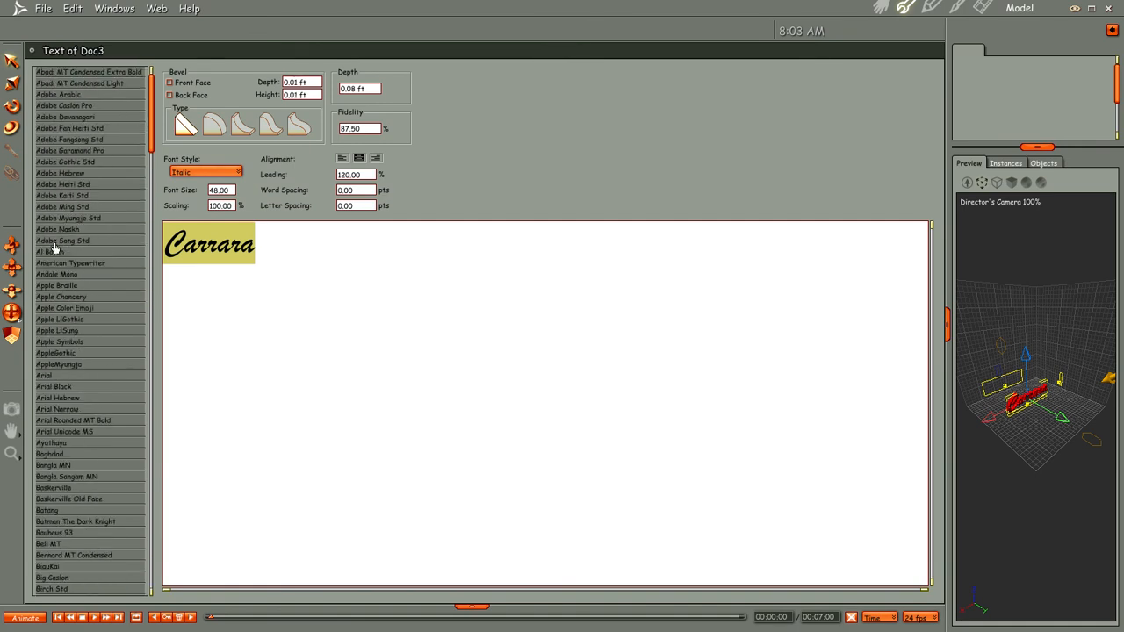
left_click(58, 376)
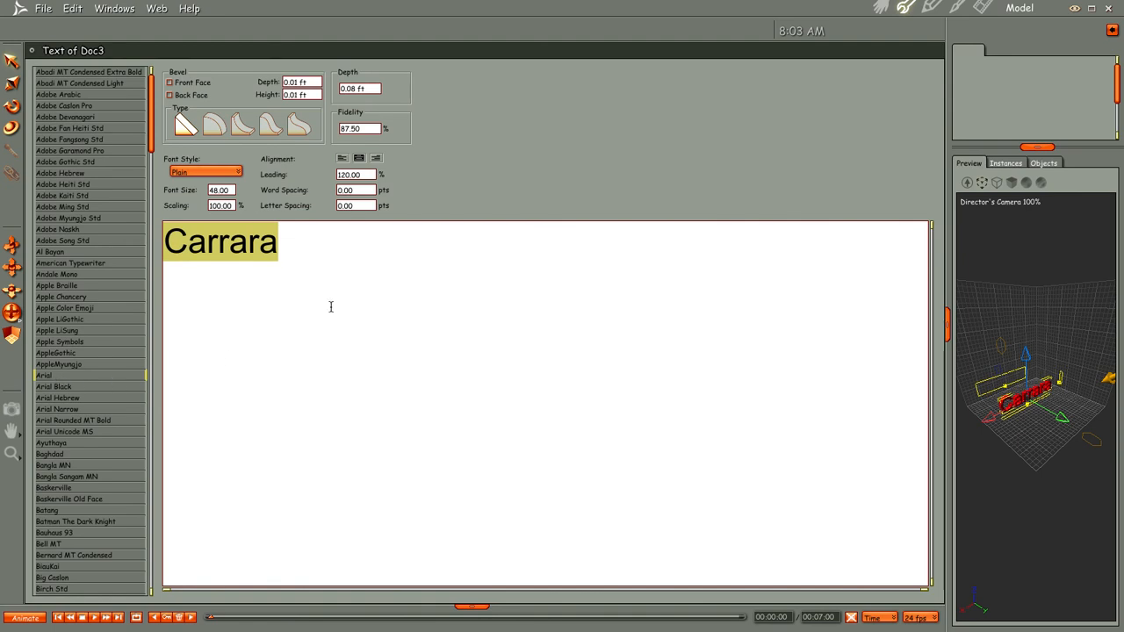
left_click(881, 8)
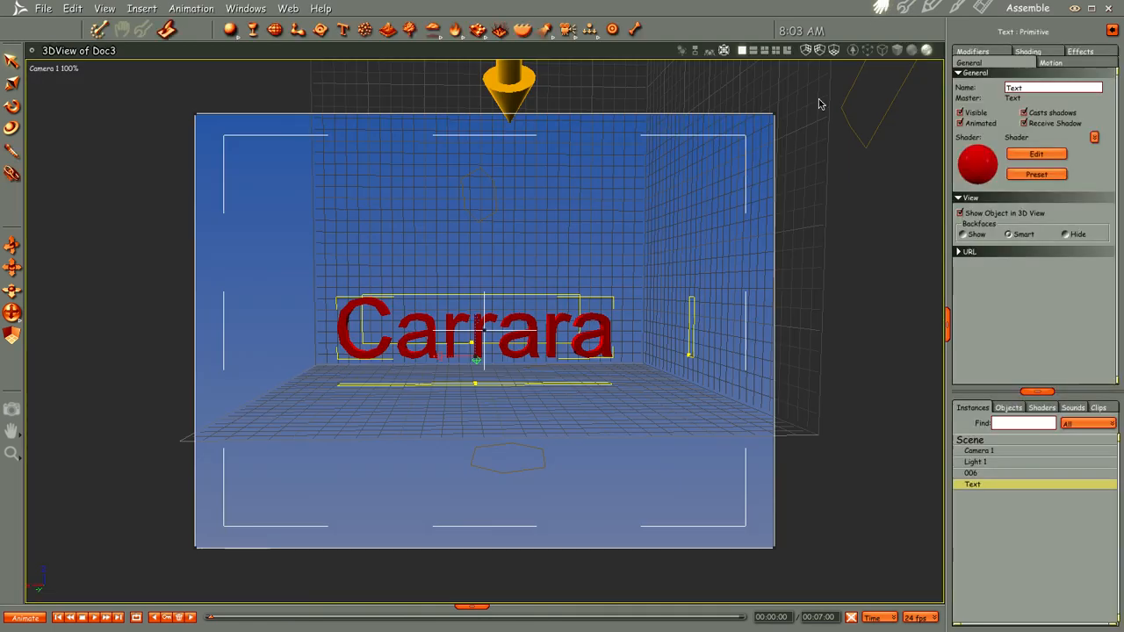
Step: Append 8.5 to the text so it reads "Carrara 8.5", and return to the Assemble room
middle_click_drag(489, 343, 565, 237)
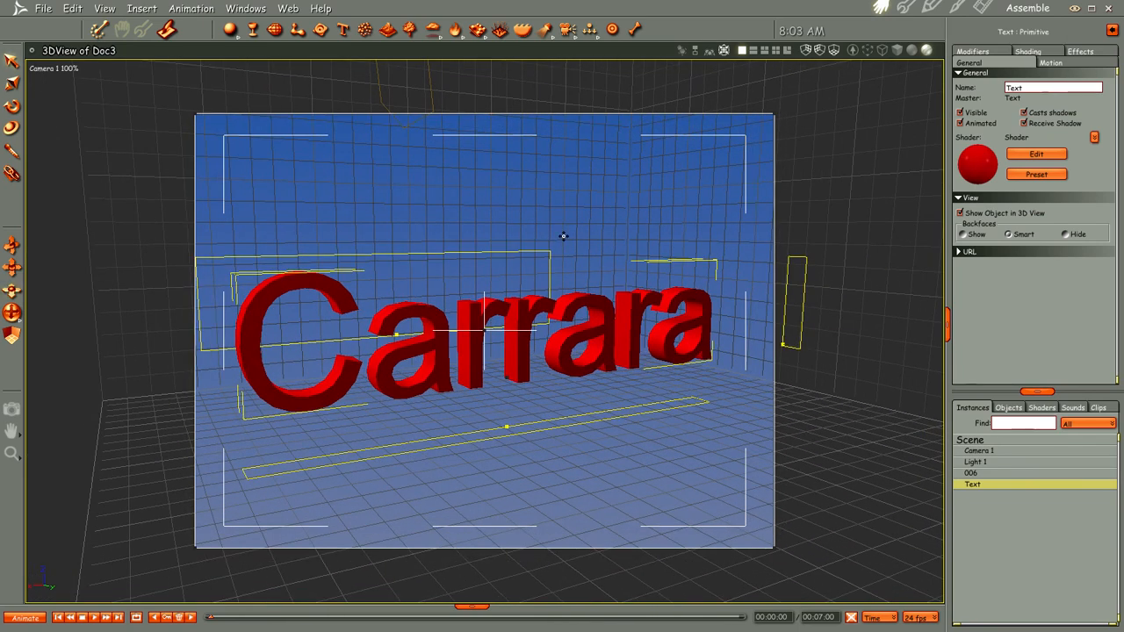
mouse_move(584, 245)
middle_mouse_down()
mouse_move(565, 246)
mouse_move(585, 240)
middle_mouse_up()
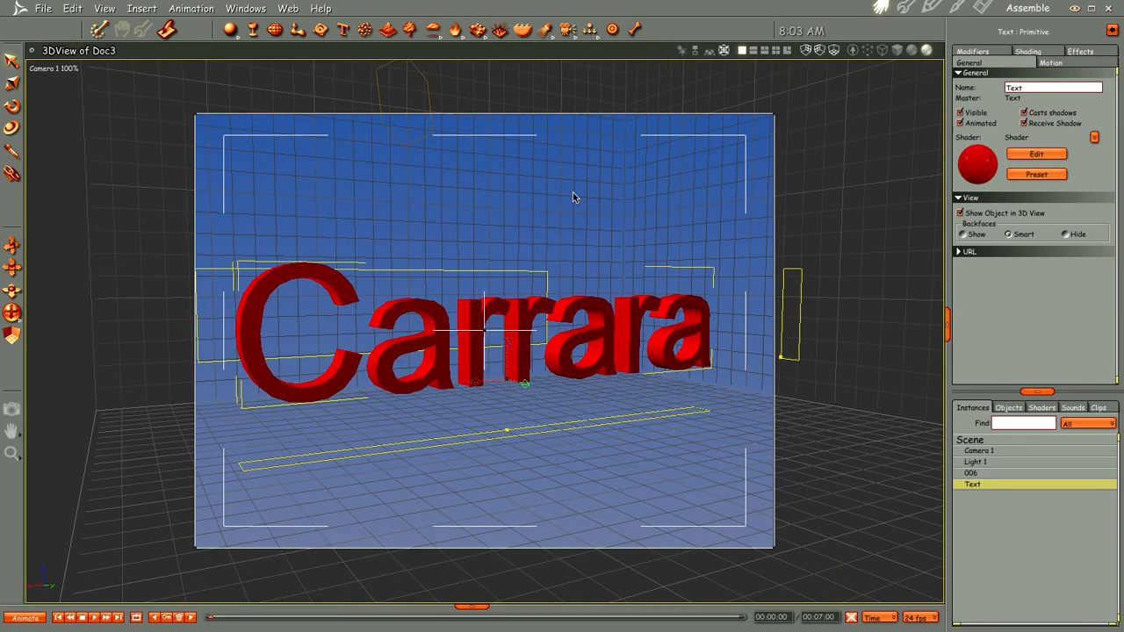
double_click(416, 315)
left_click(335, 254)
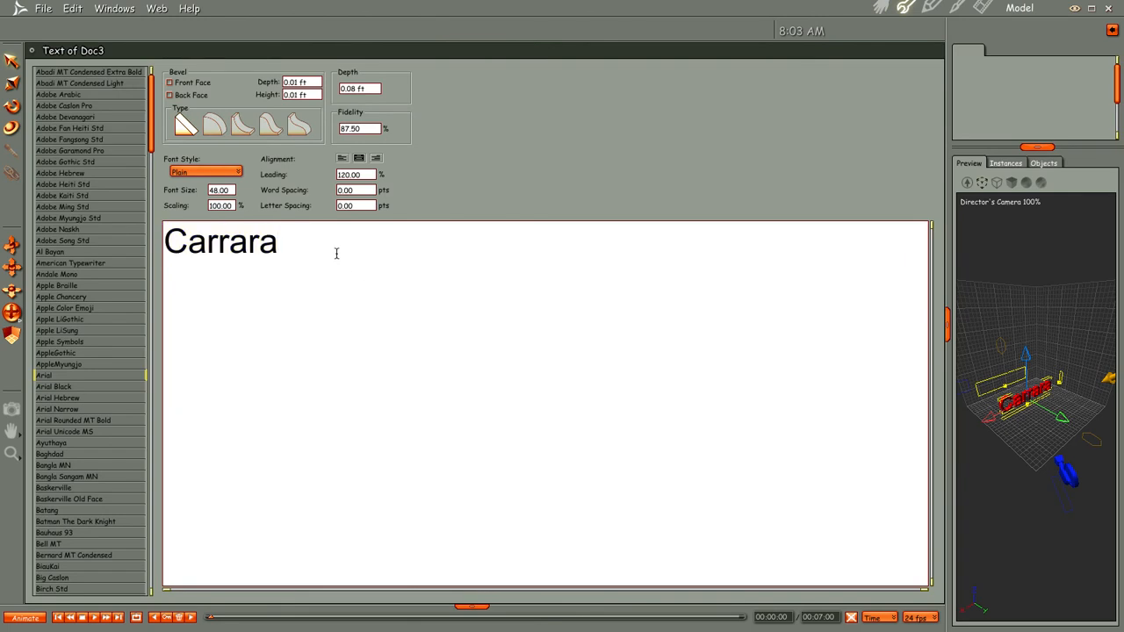
type("8.5")
left_click(880, 8)
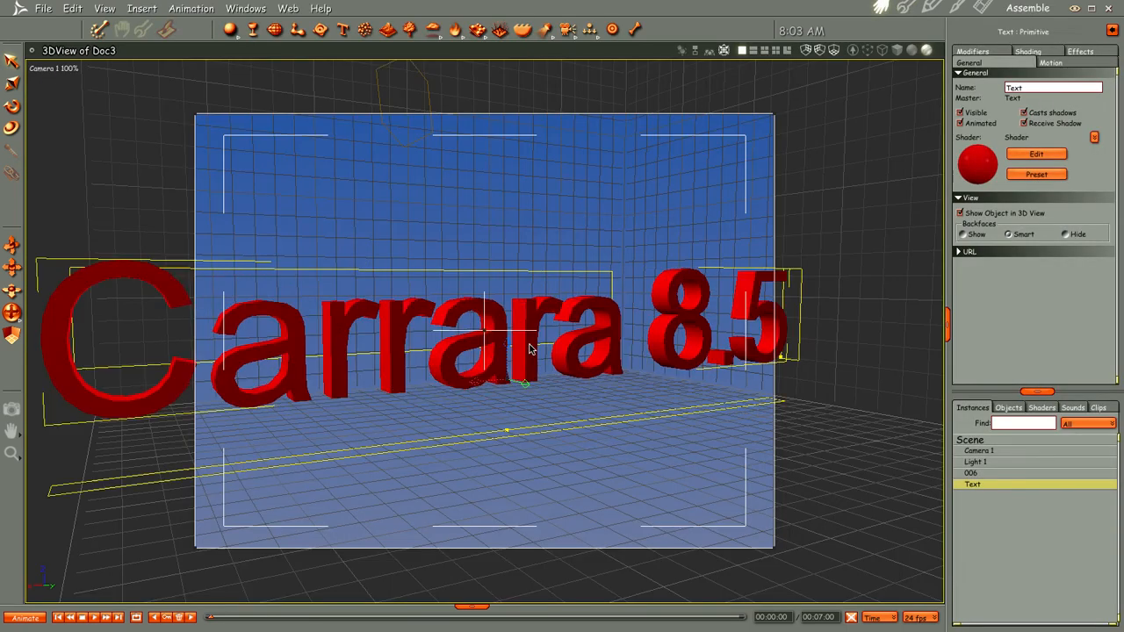
Step: Apply the Default shader to the front faces of the Carrara 8.5 text
left_click(1043, 407)
left_click(975, 409)
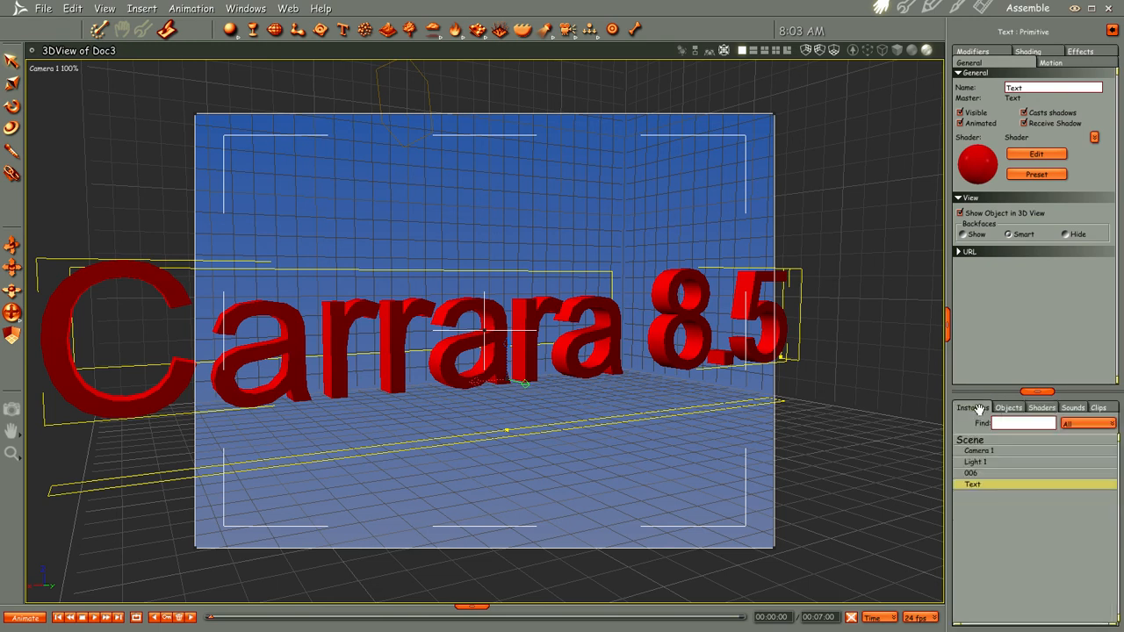
left_click(1038, 409)
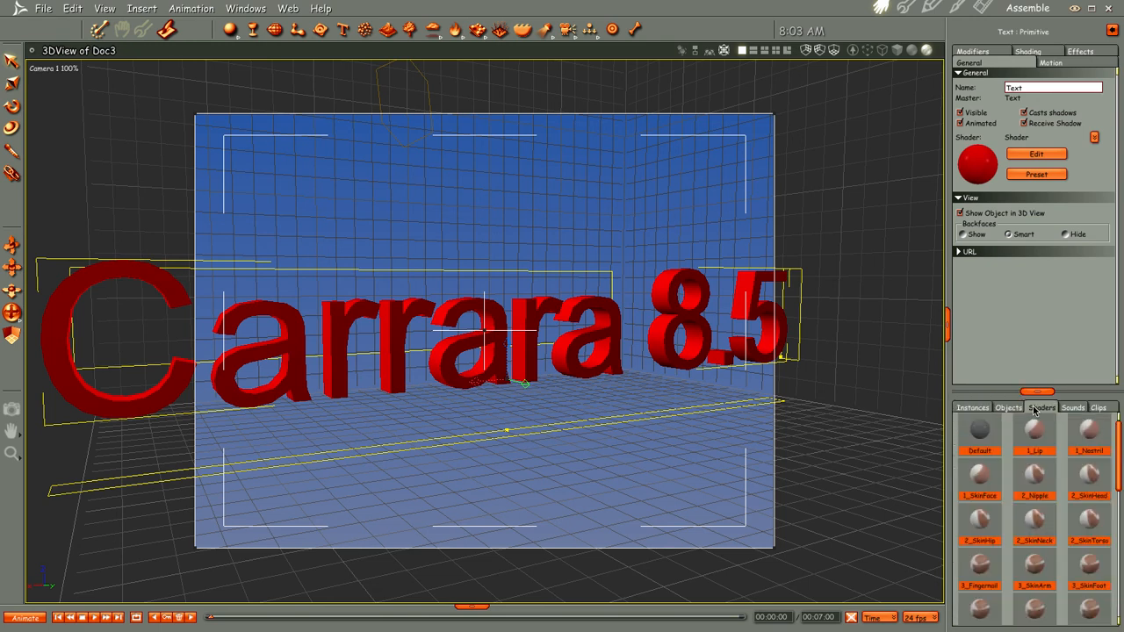
left_click_drag(980, 430, 620, 348)
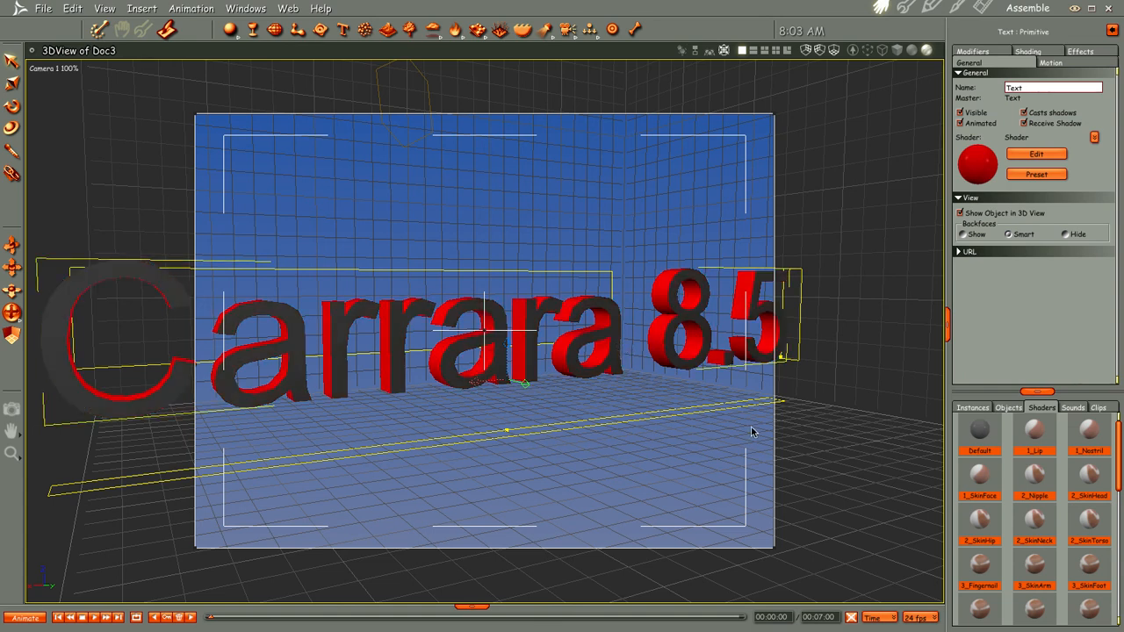
middle_click_drag(700, 343, 689, 441)
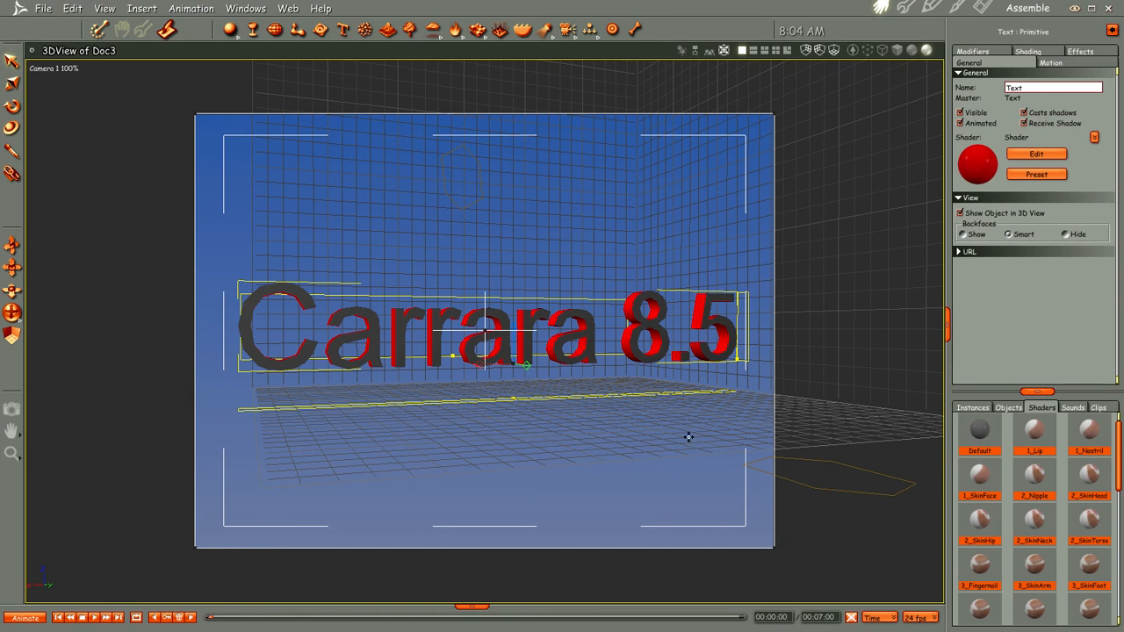
left_click_drag(687, 436, 695, 441)
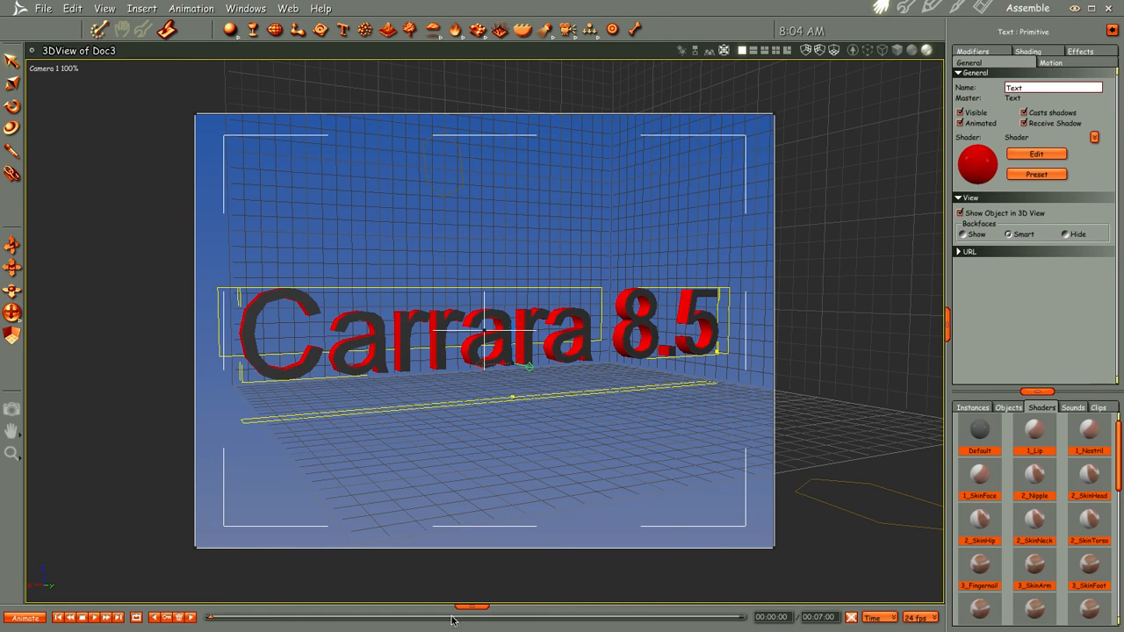
Step: Open the content browser, look through the Smart Content categories and products, and collapse it again
left_click_drag(470, 606, 492, 153)
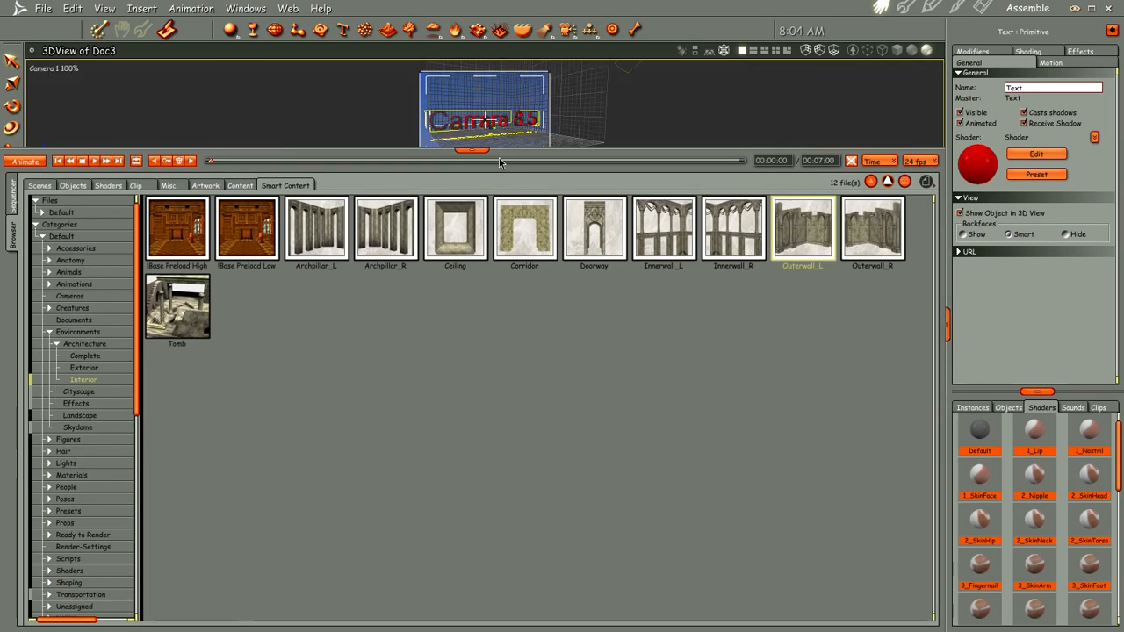
left_click_drag(133, 359, 138, 541)
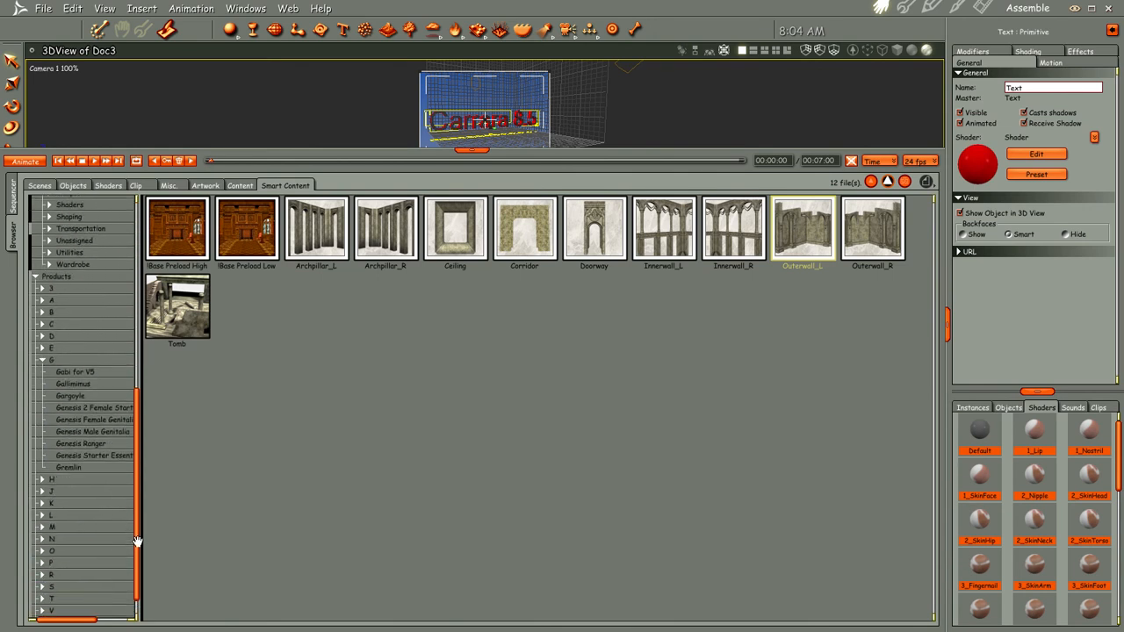
left_click(475, 149)
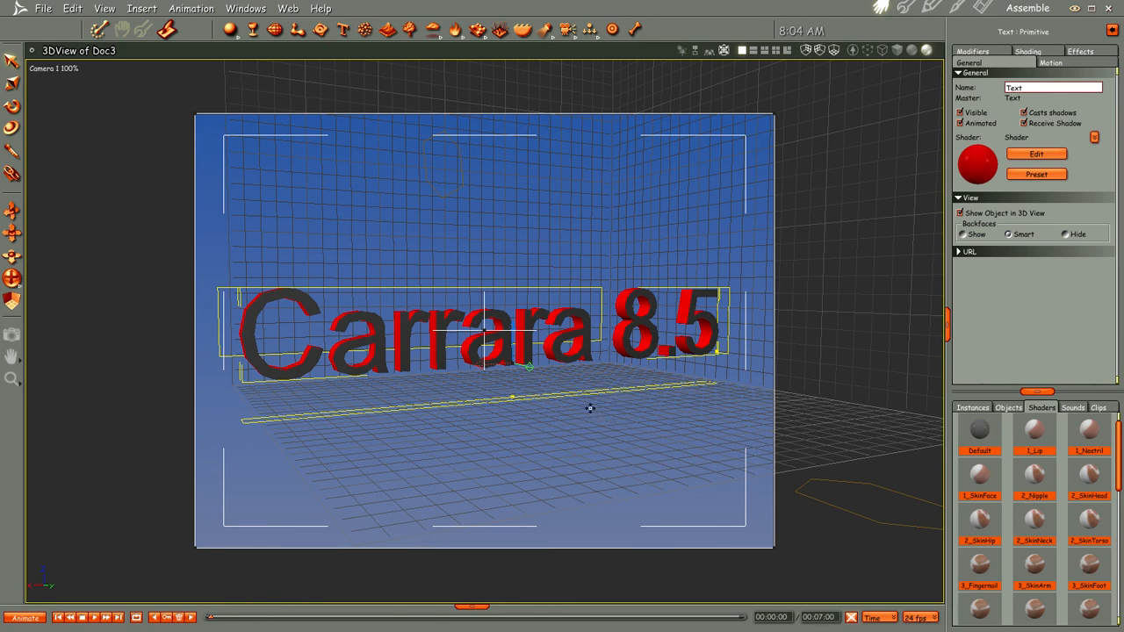
left_click_drag(589, 408, 594, 409)
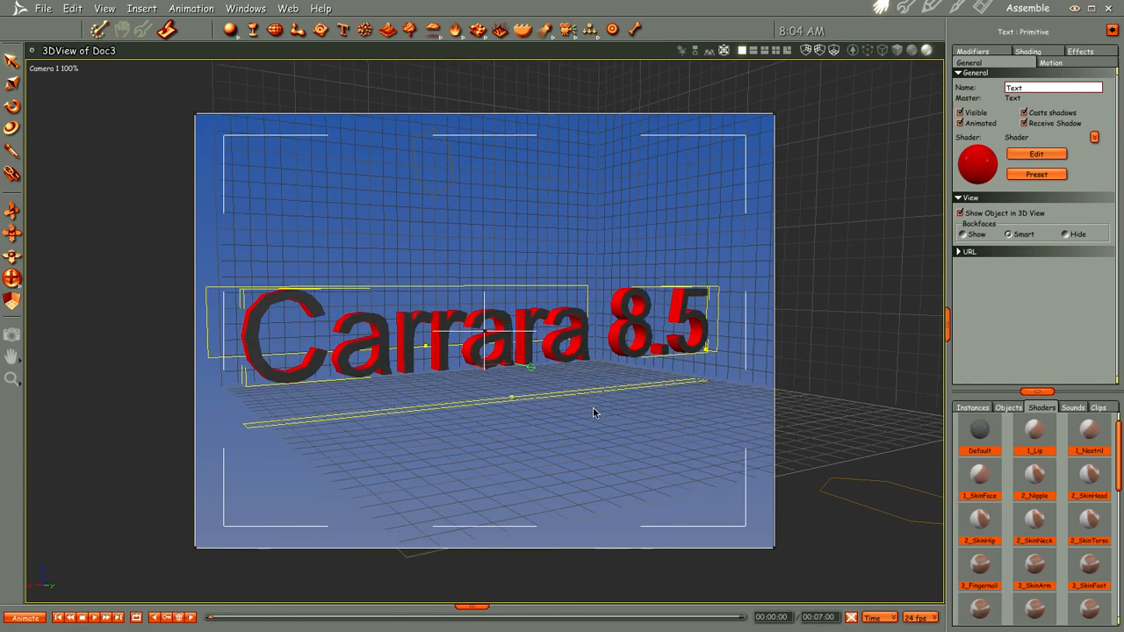